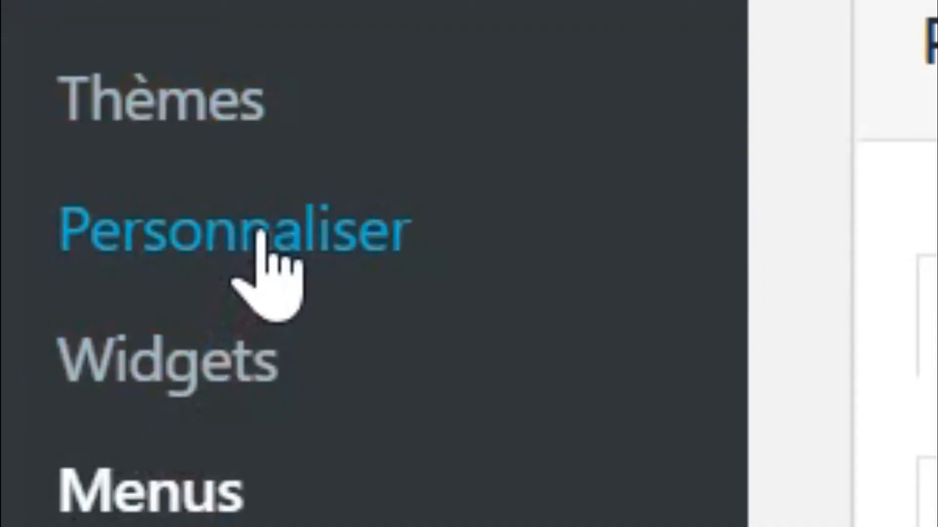
Open the Téléphone settings under Styles sur Mobile in the WordPress theme customizer
{"action": "left_click", "coordinate": [263, 234]}
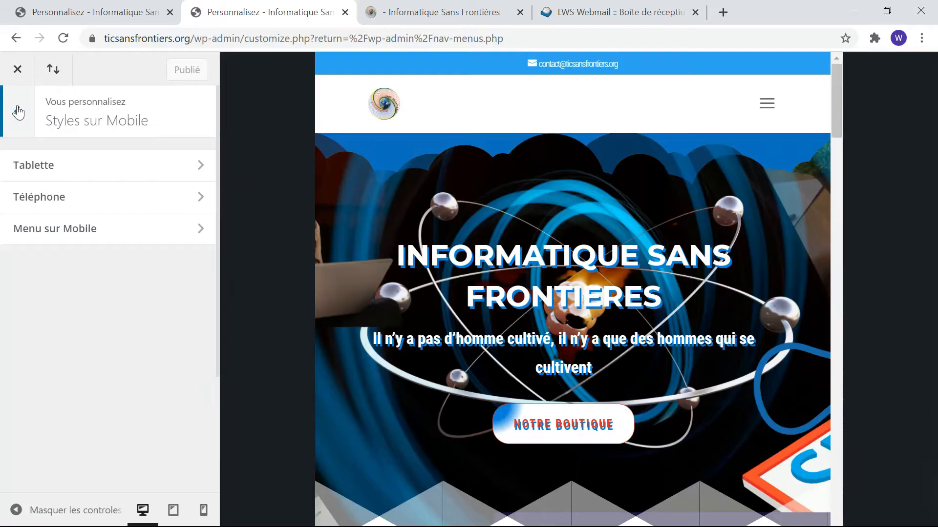
{"action": "left_click", "coordinate": [15, 112]}
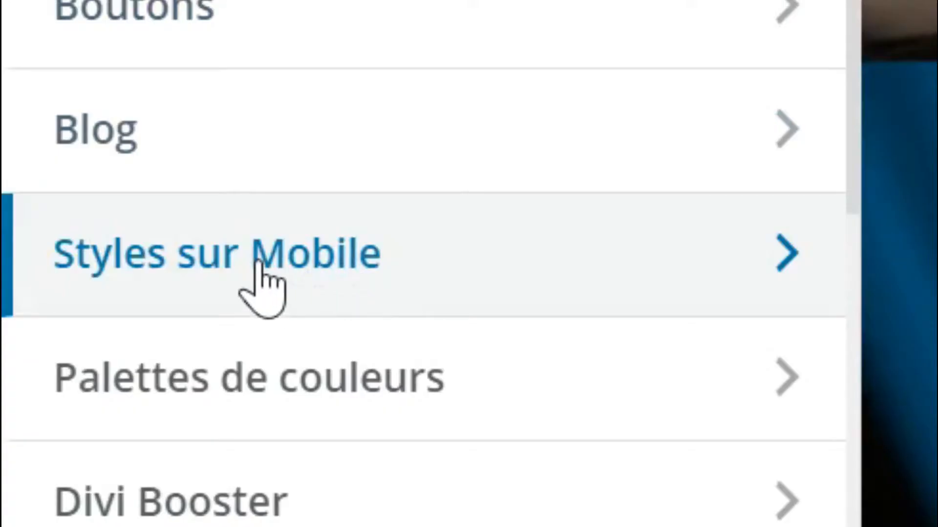
{"action": "left_click", "coordinate": [260, 266]}
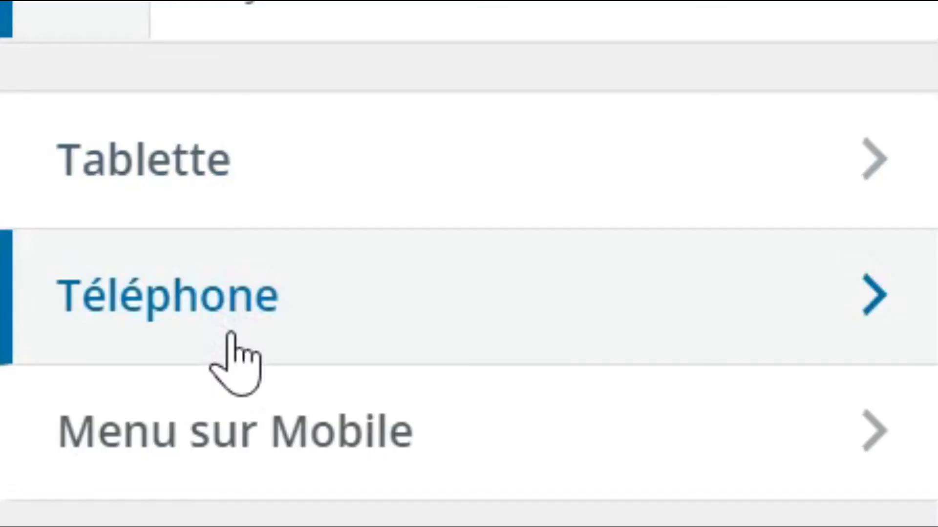
{"action": "left_click", "coordinate": [230, 337]}
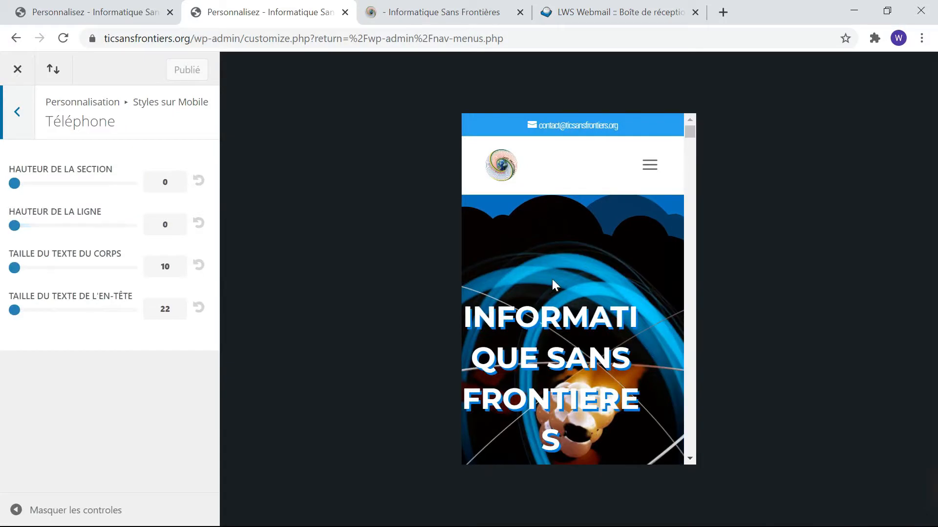
Examine the phone preview of the home page from header to footer for layout and text size problems
{"action": "scroll", "coordinate": [553, 285], "scroll_direction": "down", "scroll_amount": 6}
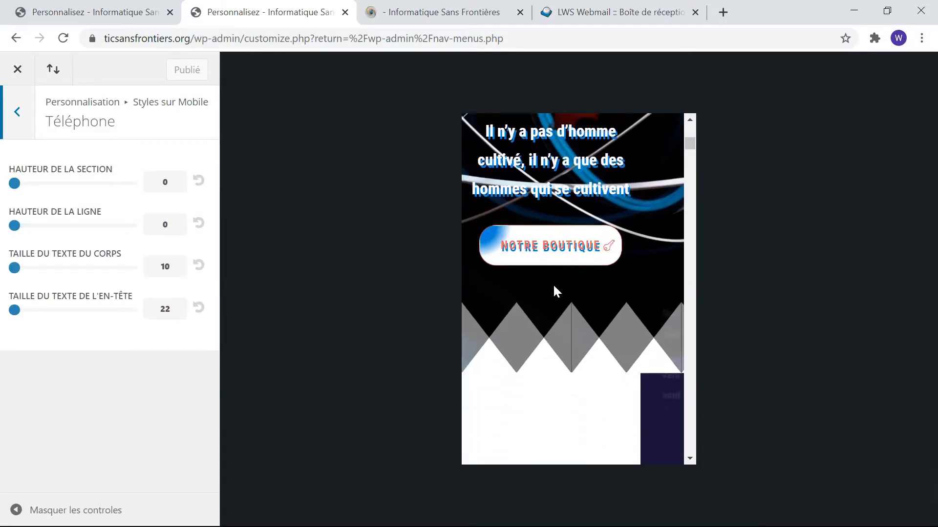
{"action": "scroll", "coordinate": [554, 287], "scroll_direction": "down", "scroll_amount": 6}
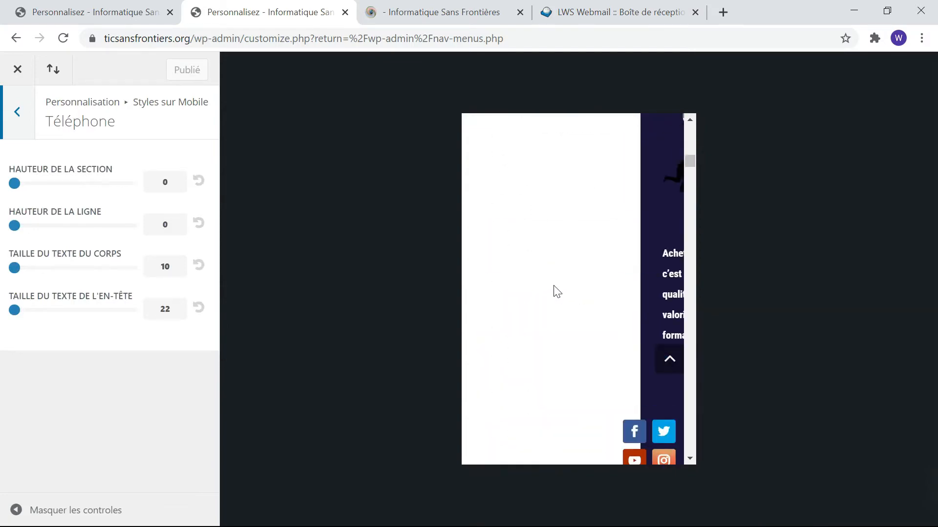
{"action": "scroll", "coordinate": [554, 287], "scroll_direction": "down", "scroll_amount": 10}
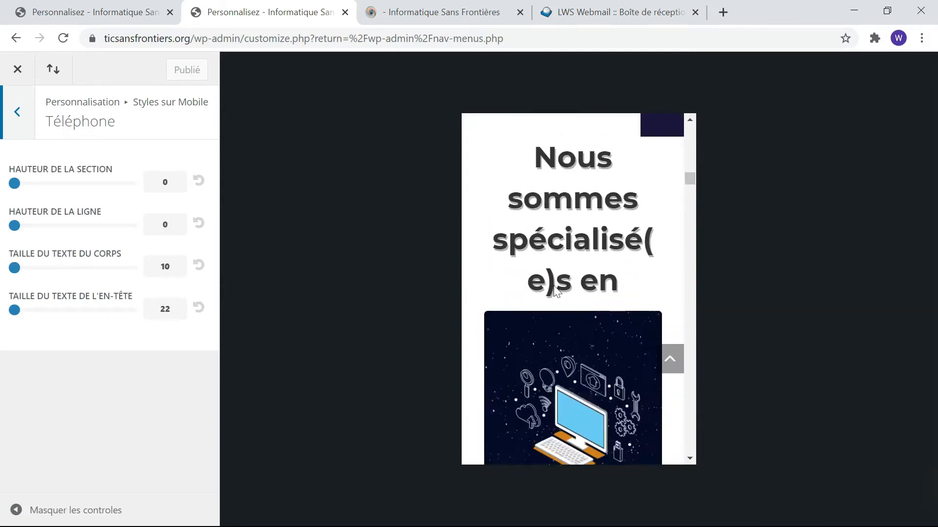
{"action": "scroll", "coordinate": [553, 286], "scroll_direction": "down", "scroll_amount": 10}
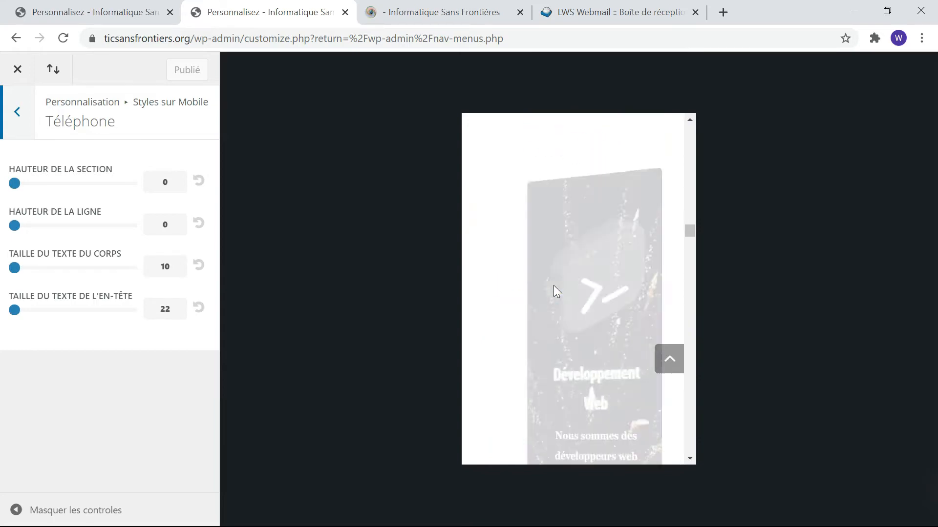
{"action": "scroll", "coordinate": [553, 285], "scroll_direction": "up", "scroll_amount": 5}
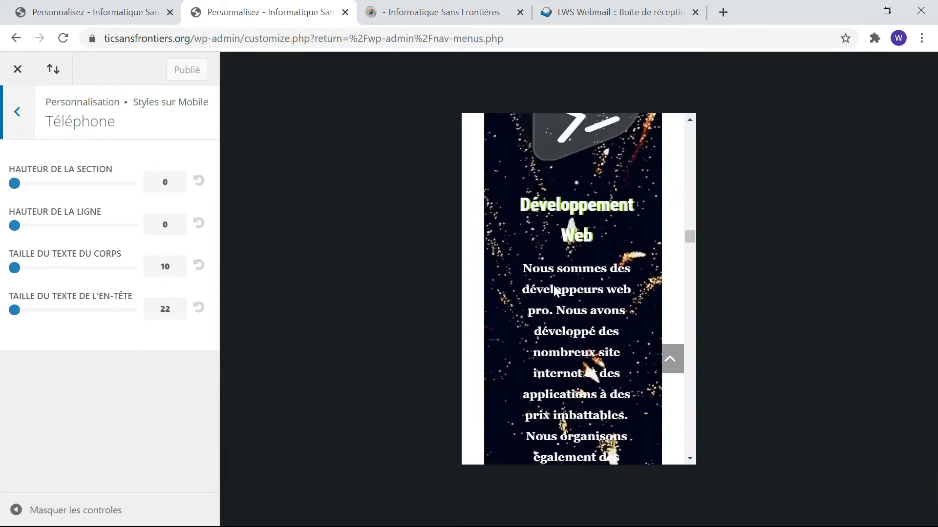
{"action": "scroll", "coordinate": [553, 285], "scroll_direction": "down", "scroll_amount": 6}
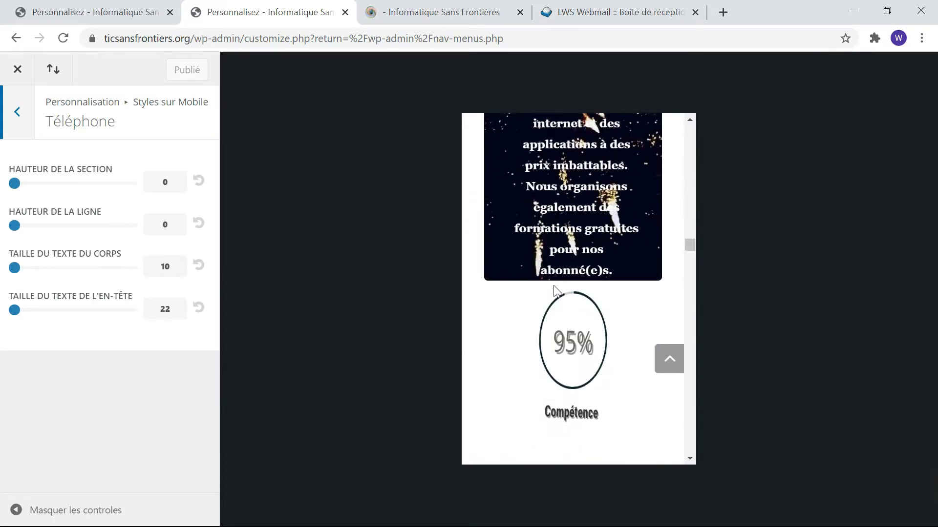
{"action": "scroll", "coordinate": [554, 286], "scroll_direction": "down", "scroll_amount": 12}
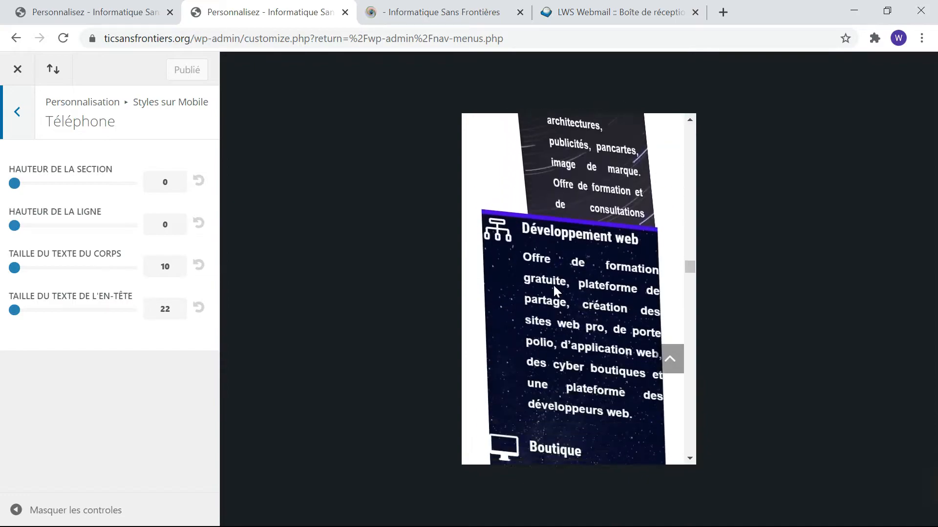
{"action": "scroll", "coordinate": [559, 292], "scroll_direction": "down", "scroll_amount": 15}
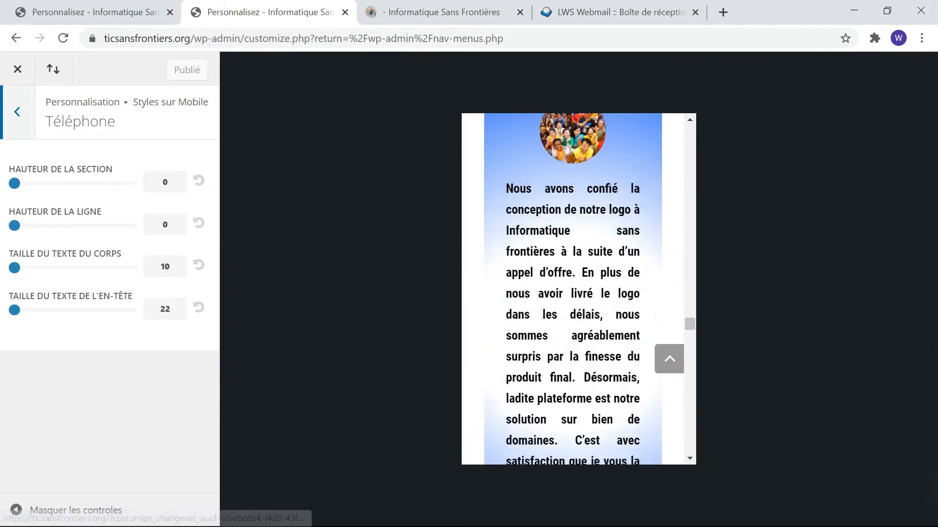
{"action": "scroll", "coordinate": [559, 292], "scroll_direction": "down", "scroll_amount": 15}
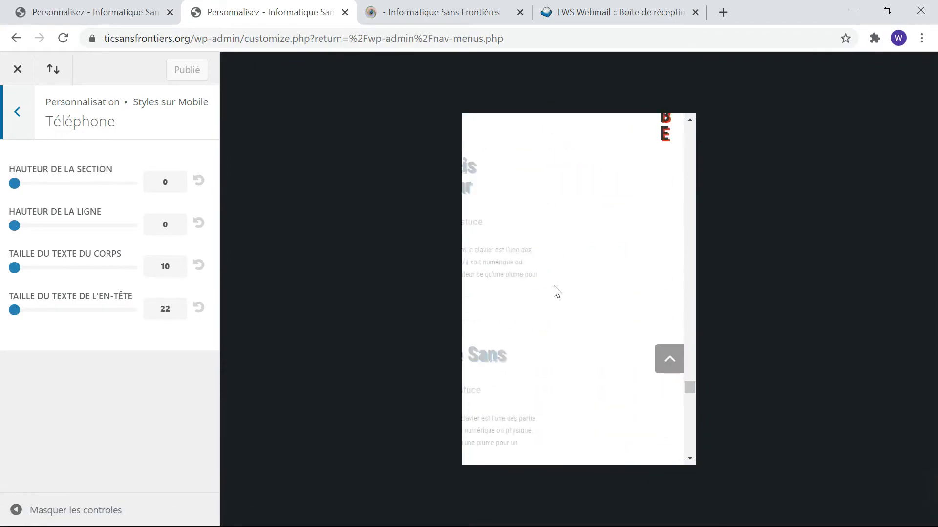
{"action": "scroll", "coordinate": [559, 292], "scroll_direction": "down", "scroll_amount": 3}
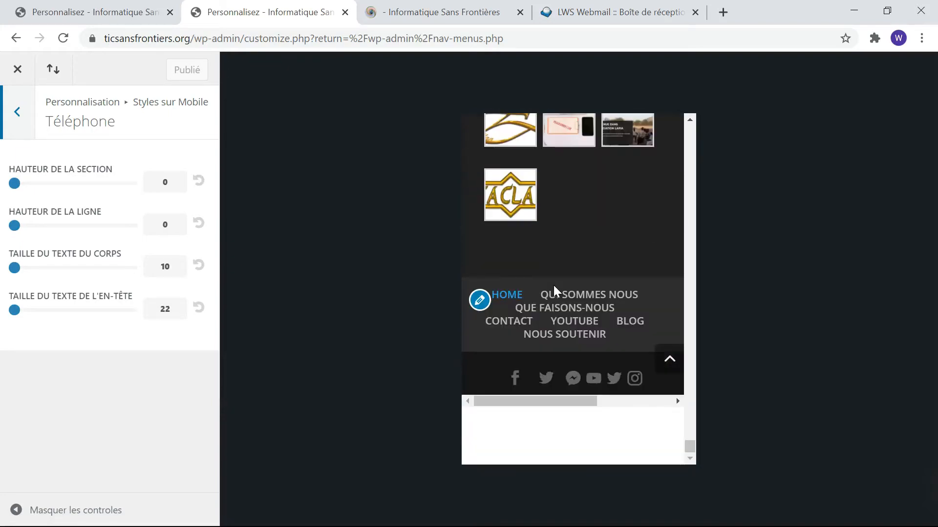
{"action": "scroll", "coordinate": [556, 292], "scroll_direction": "up", "scroll_amount": 15}
{"action": "scroll", "coordinate": [553, 285], "scroll_direction": "up", "scroll_amount": 20}
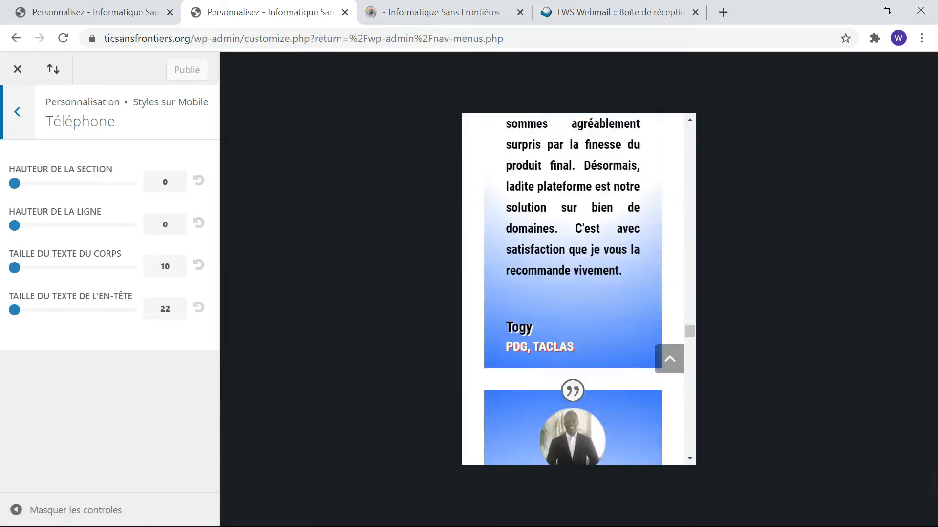
{"action": "scroll", "coordinate": [557, 291], "scroll_direction": "up", "scroll_amount": 5}
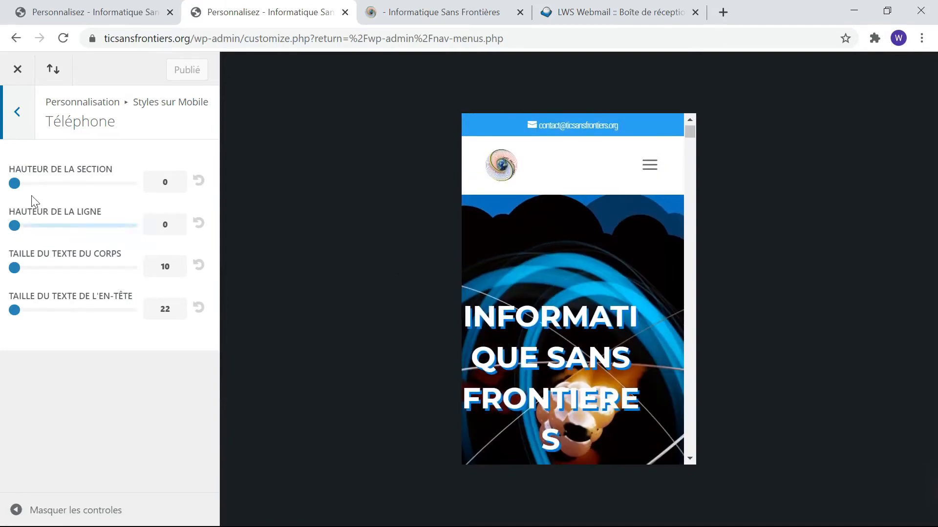
{"action": "scroll", "coordinate": [557, 350], "scroll_direction": "down", "scroll_amount": 5}
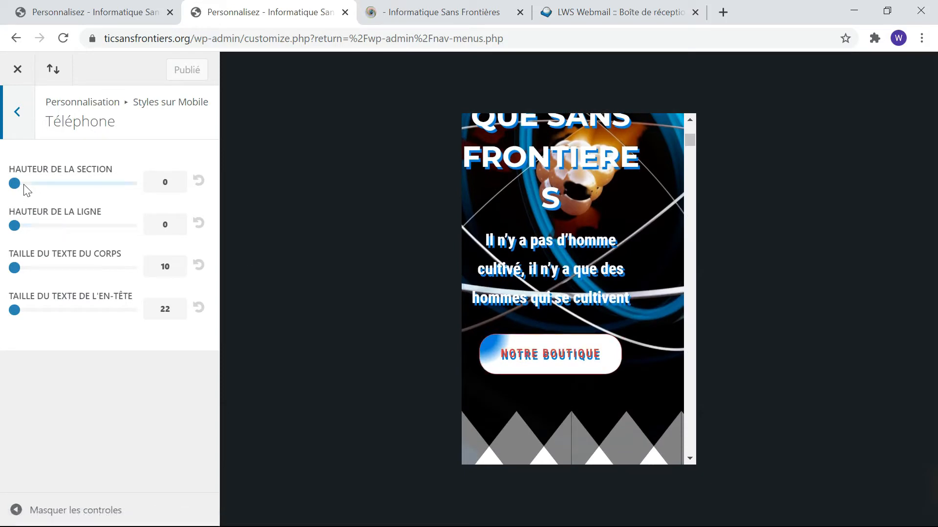
Try a section height of 1 for phones and check the spacing in the home page preview
{"action": "left_click_drag", "start_coordinate": [13, 184], "coordinate": [38, 185]}
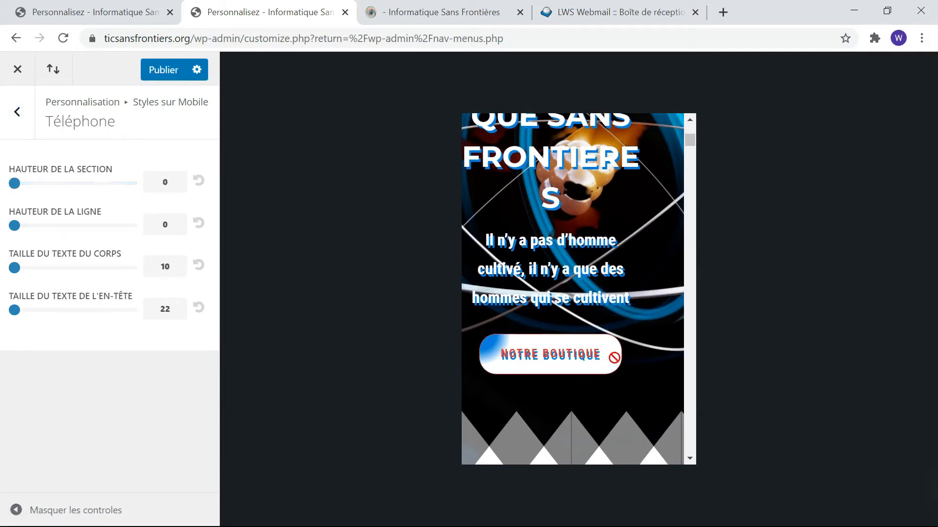
{"action": "scroll", "coordinate": [606, 357], "scroll_direction": "down", "scroll_amount": 10}
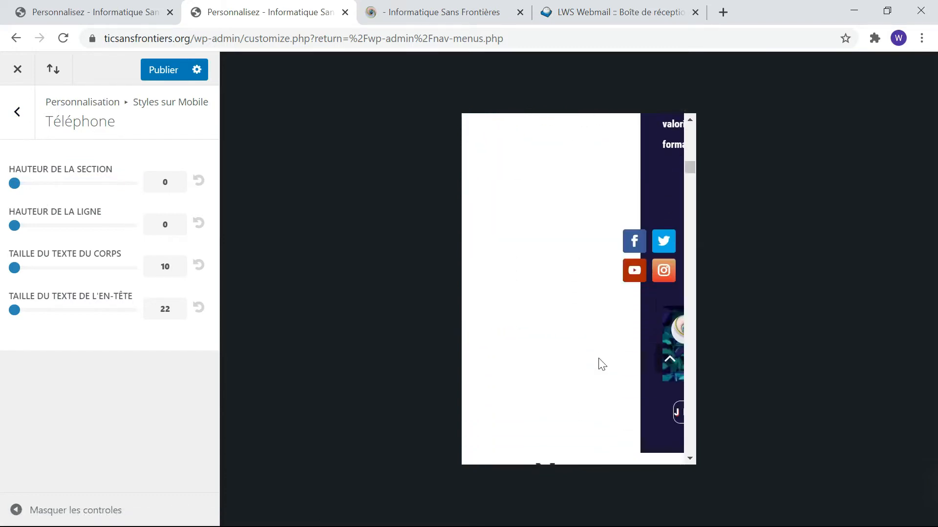
{"action": "scroll", "coordinate": [600, 361], "scroll_direction": "down", "scroll_amount": 2}
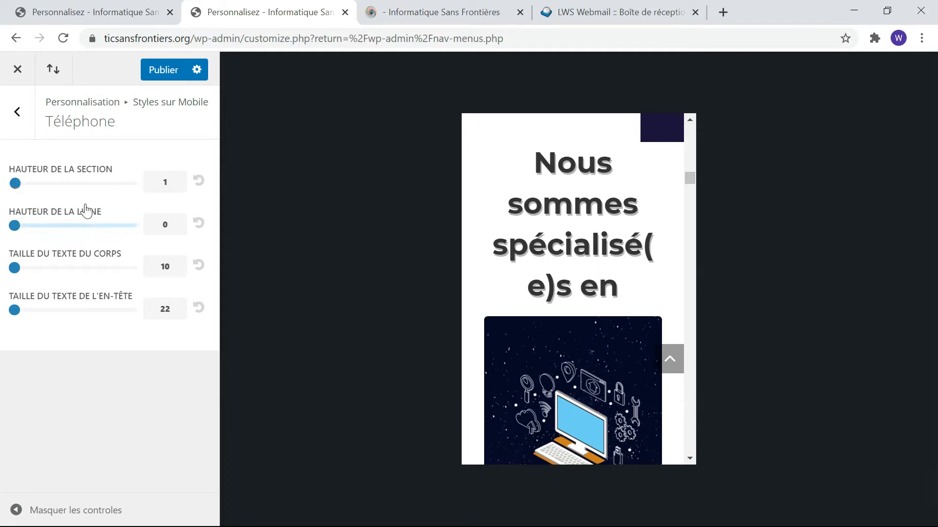
Try a row height of 139 for phones, review the page preview, and return the row height to 0
{"action": "mouse_move", "coordinate": [15, 228]}
{"action": "left_mouse_down"}
{"action": "mouse_move", "coordinate": [93, 228]}
{"action": "mouse_move", "coordinate": [2, 232]}
{"action": "left_mouse_up"}
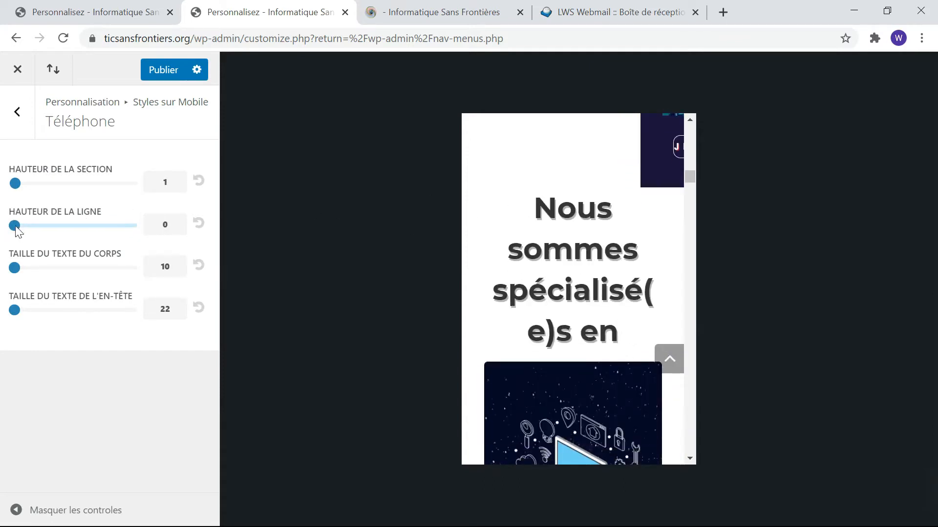
{"action": "left_click_drag", "start_coordinate": [17, 232], "coordinate": [127, 237]}
{"action": "scroll", "coordinate": [498, 362], "scroll_direction": "down", "scroll_amount": 15}
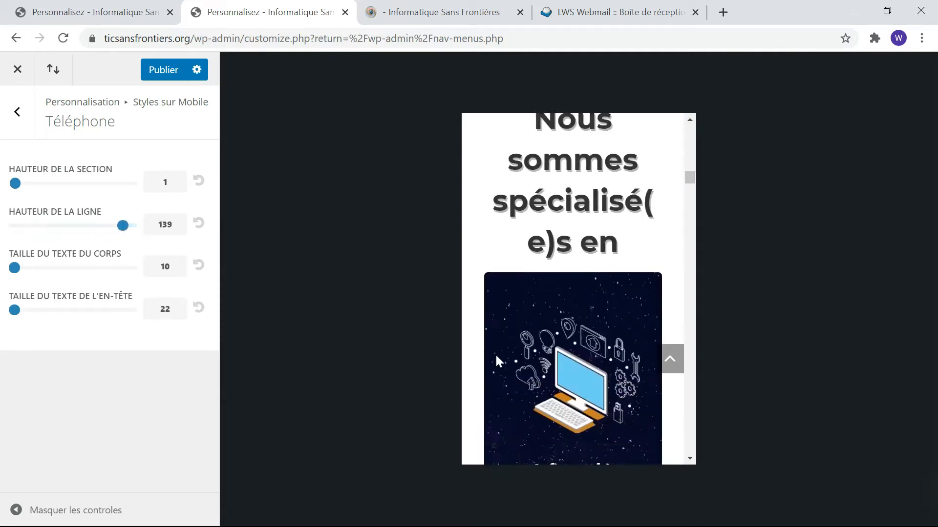
{"action": "scroll", "coordinate": [496, 356], "scroll_direction": "down", "scroll_amount": 10}
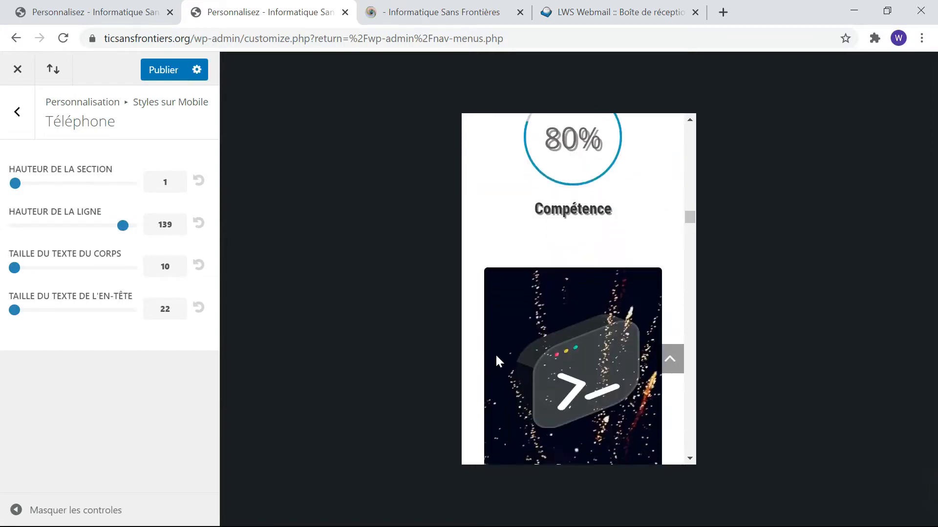
{"action": "scroll", "coordinate": [496, 361], "scroll_direction": "down", "scroll_amount": 10}
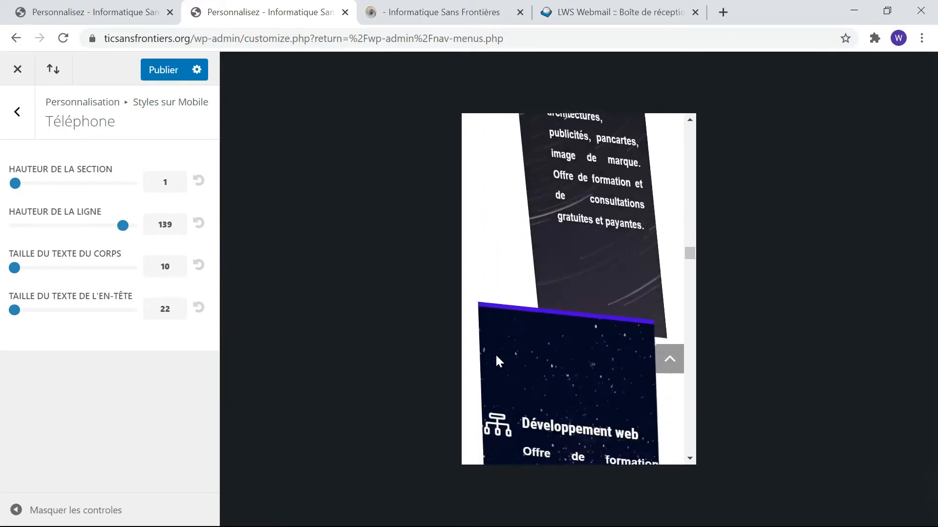
{"action": "scroll", "coordinate": [496, 355], "scroll_direction": "up", "scroll_amount": 5}
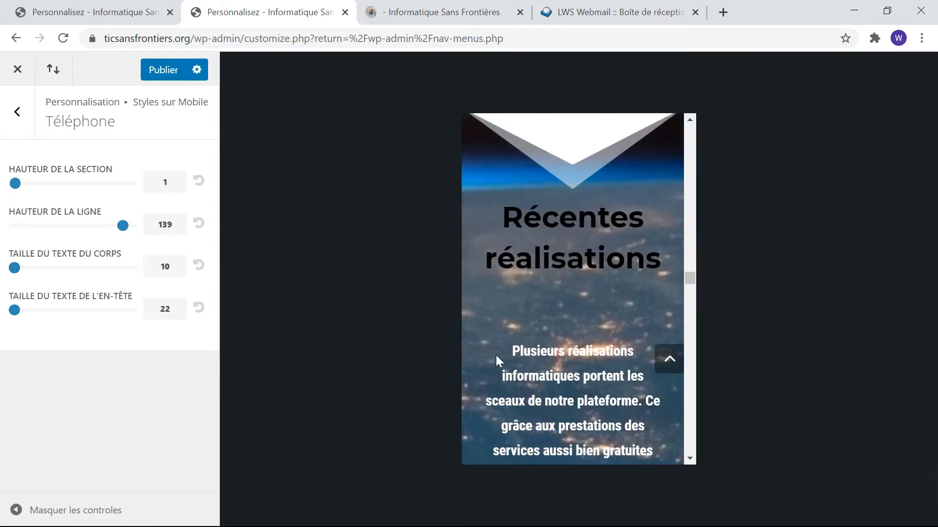
{"action": "scroll", "coordinate": [497, 361], "scroll_direction": "down", "scroll_amount": 2}
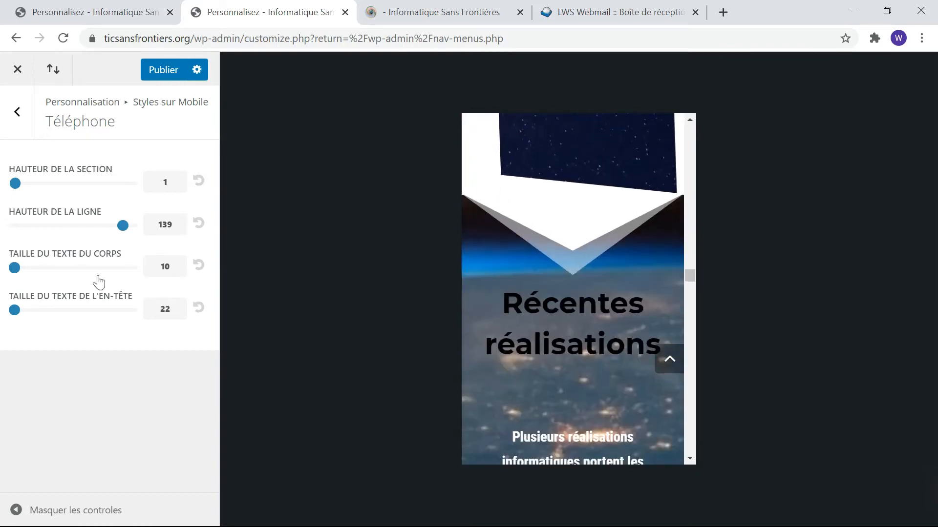
{"action": "left_click_drag", "start_coordinate": [126, 228], "coordinate": [10, 238]}
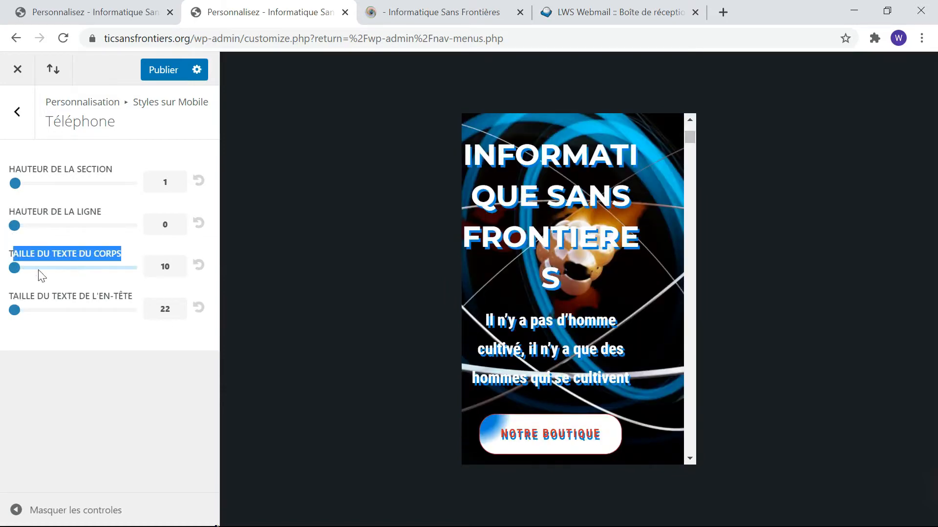
Set the body text size for phones to 10 and check the text in the page preview
{"action": "mouse_move", "coordinate": [15, 271]}
{"action": "left_mouse_down"}
{"action": "mouse_move", "coordinate": [49, 268]}
{"action": "mouse_move", "coordinate": [2, 271]}
{"action": "left_mouse_up"}
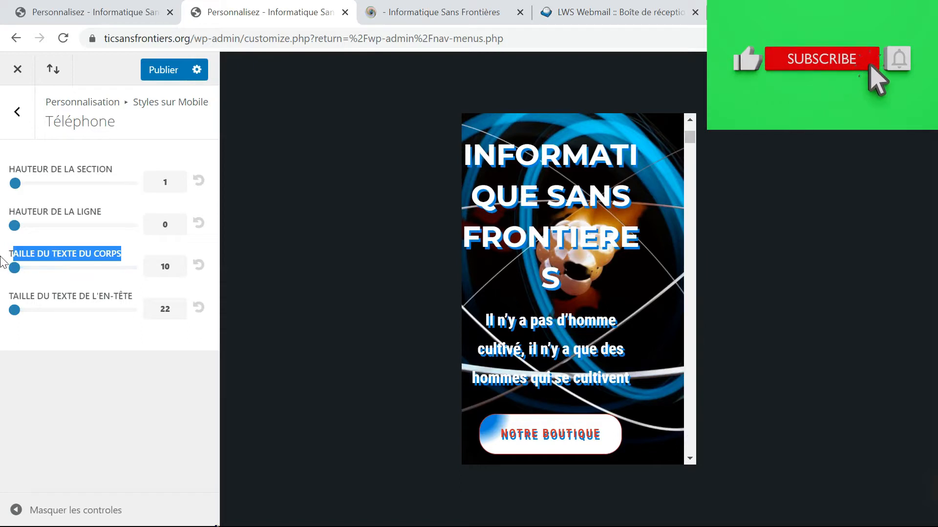
{"action": "left_click", "coordinate": [2, 259]}
{"action": "scroll", "coordinate": [525, 310], "scroll_direction": "down", "scroll_amount": 8}
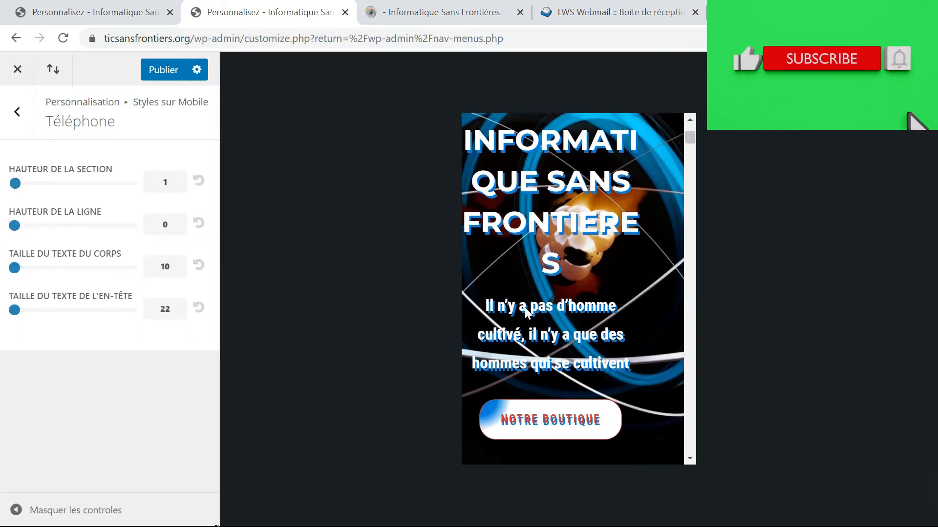
{"action": "scroll", "coordinate": [525, 310], "scroll_direction": "down", "scroll_amount": 5}
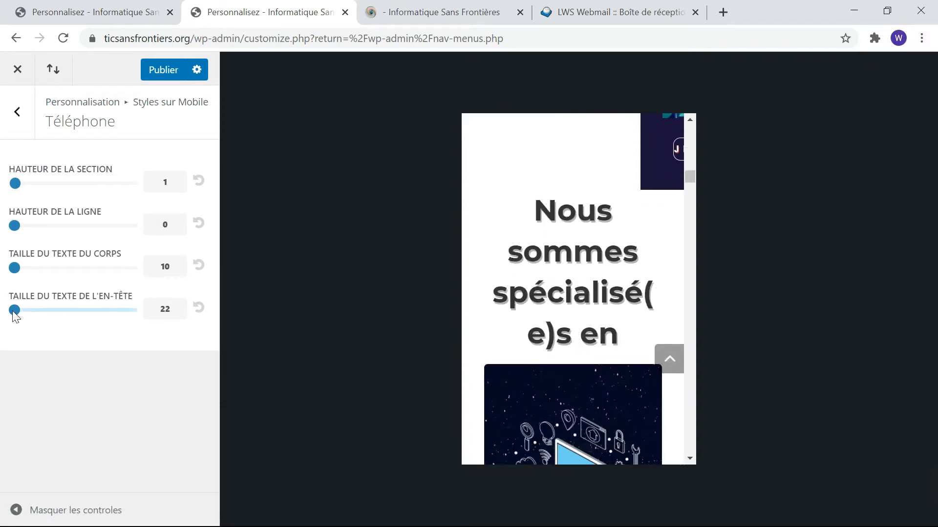
Set the header text size for phones to 22 and check the headings in the page preview
{"action": "mouse_move", "coordinate": [16, 312]}
{"action": "left_mouse_down"}
{"action": "mouse_move", "coordinate": [136, 313]}
{"action": "mouse_move", "coordinate": [2, 309]}
{"action": "left_mouse_up"}
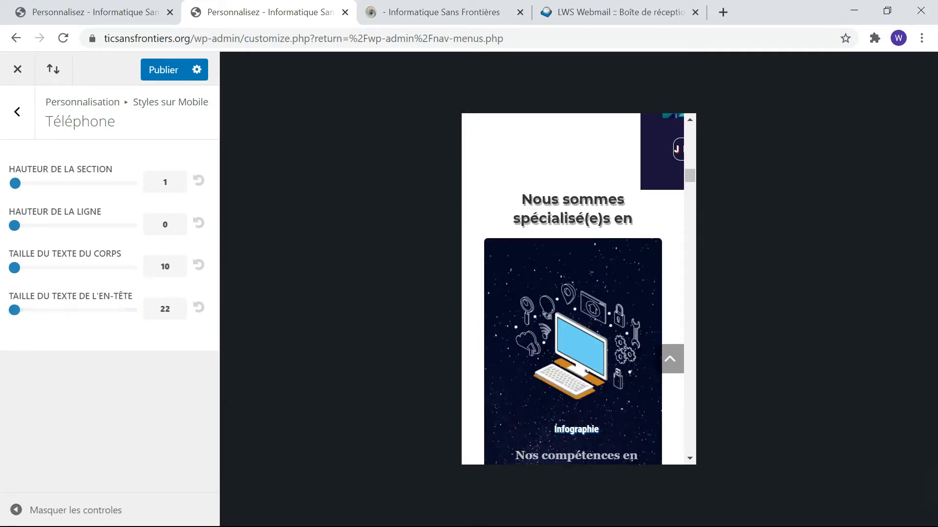
{"action": "scroll", "coordinate": [584, 230], "scroll_direction": "up", "scroll_amount": 15}
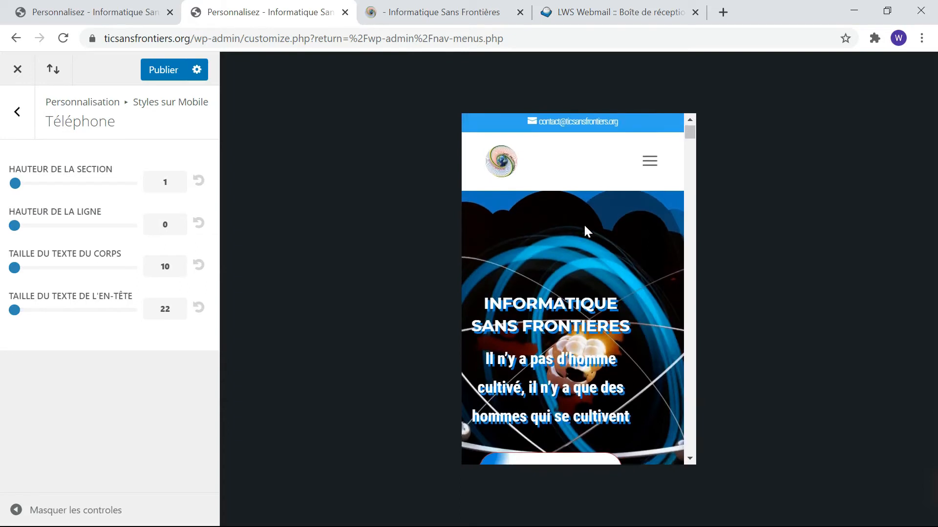
{"action": "scroll", "coordinate": [584, 226], "scroll_direction": "down", "scroll_amount": 10}
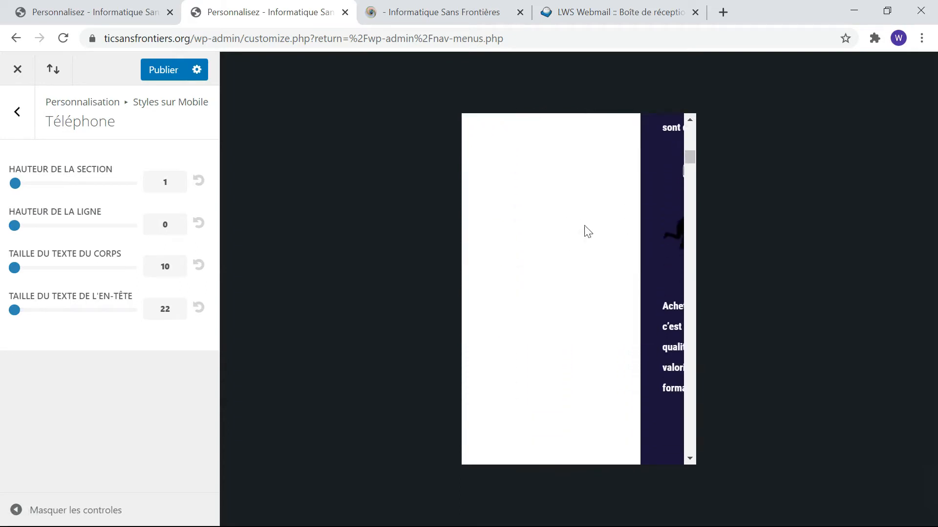
{"action": "scroll", "coordinate": [588, 232], "scroll_direction": "down", "scroll_amount": 5}
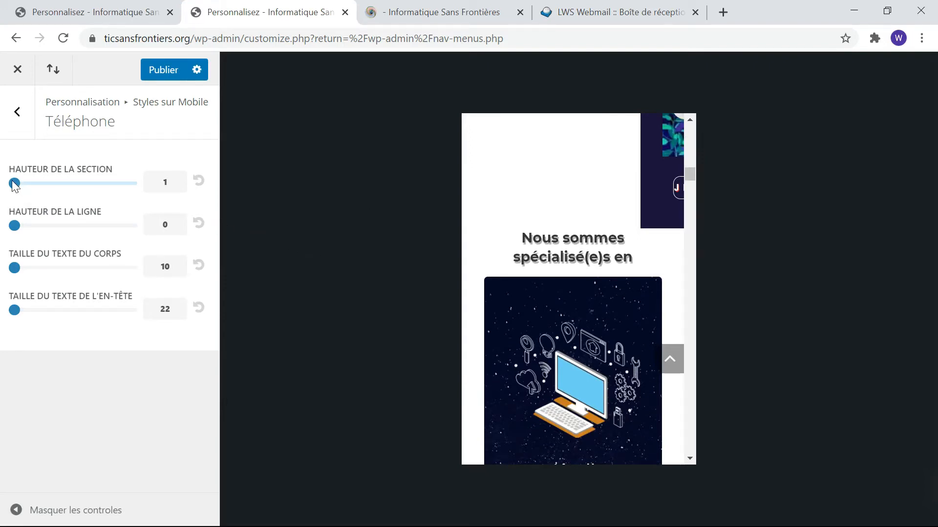
Set the section height for phones to 0
{"action": "left_click_drag", "start_coordinate": [16, 181], "coordinate": [66, 179]}
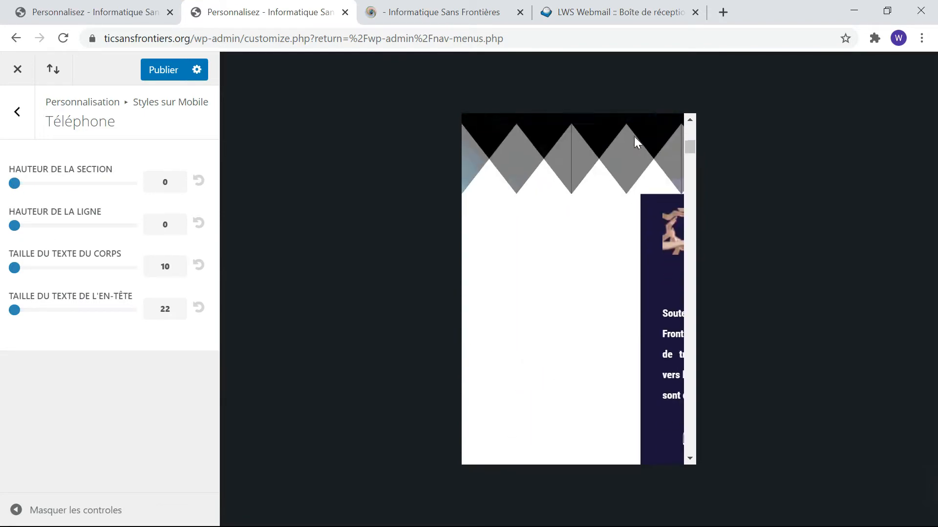
Check the navigation menu and the home page sections in the phone preview
{"action": "left_click", "coordinate": [652, 166]}
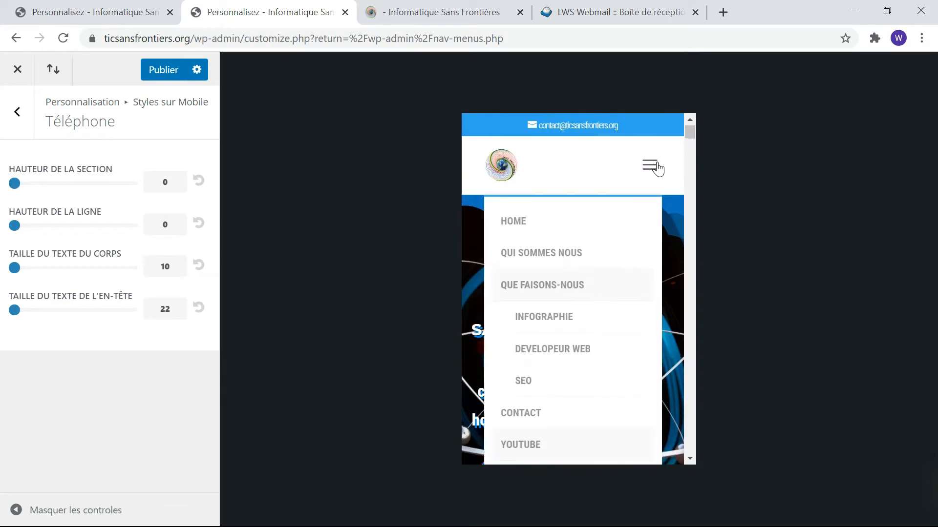
{"action": "left_click", "coordinate": [653, 164]}
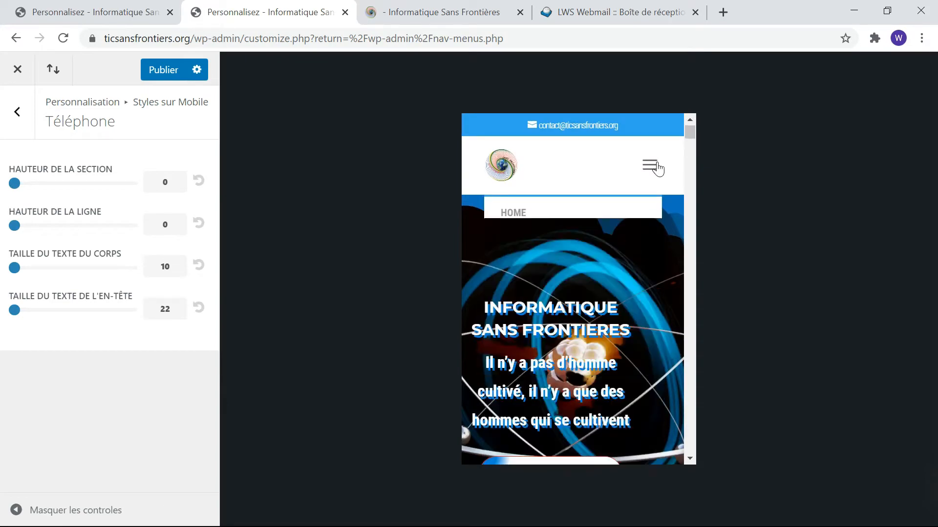
{"action": "scroll", "coordinate": [652, 161], "scroll_direction": "down", "scroll_amount": 2}
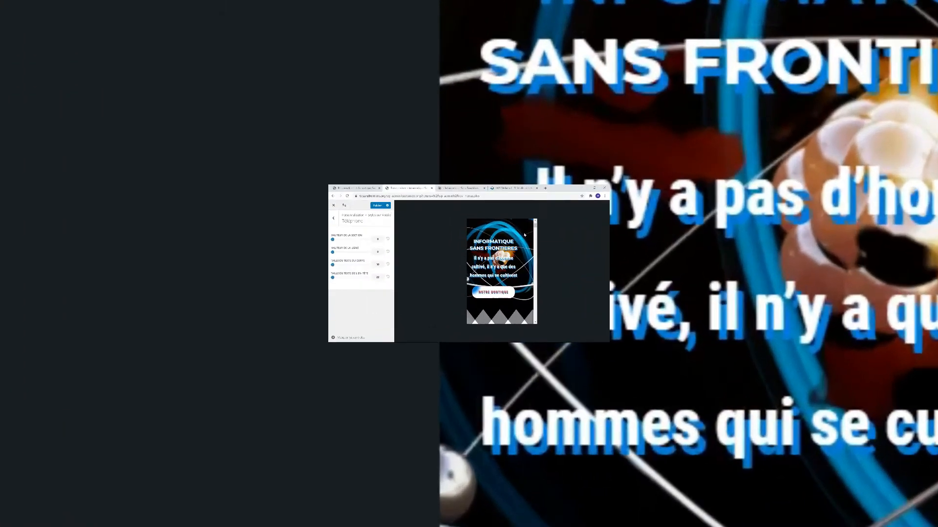
{"action": "scroll", "coordinate": [655, 166], "scroll_direction": "down", "scroll_amount": 15}
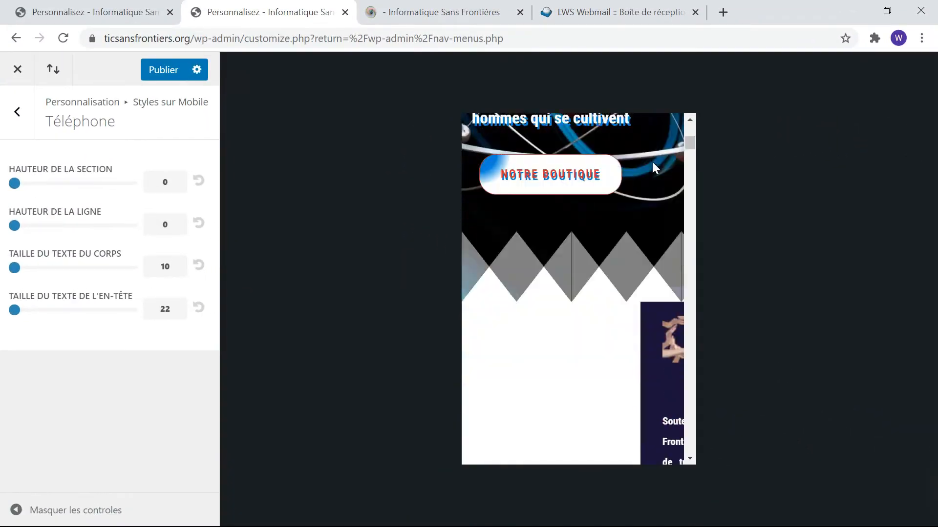
{"action": "scroll", "coordinate": [653, 164], "scroll_direction": "down", "scroll_amount": 10}
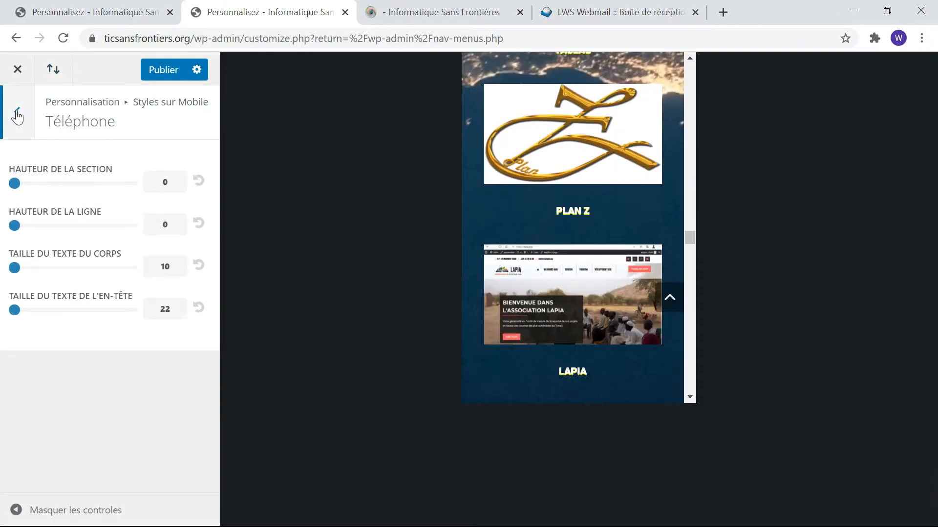
Open the tablet styles, set the section height to 2, and check the section spacing in the page preview
{"action": "left_click", "coordinate": [17, 115]}
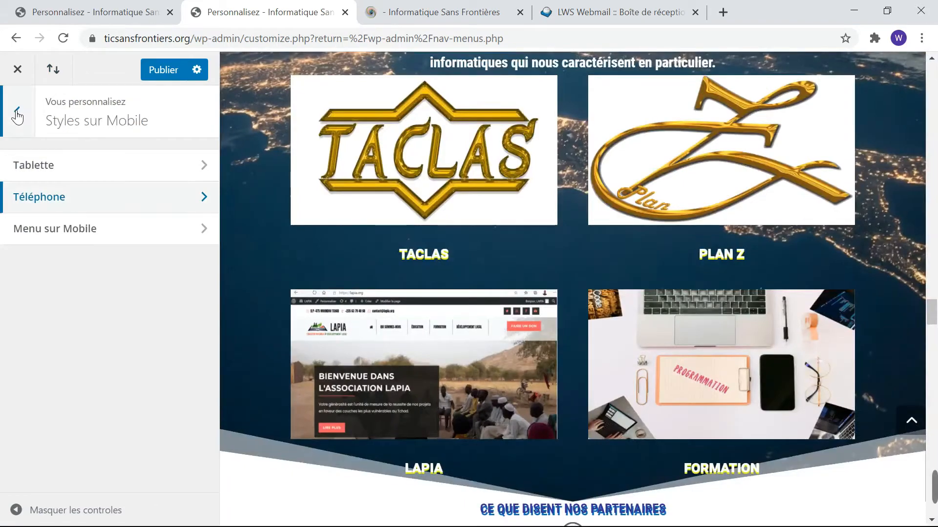
{"action": "left_click", "coordinate": [68, 165]}
{"action": "scroll", "coordinate": [562, 293], "scroll_direction": "down", "scroll_amount": 20}
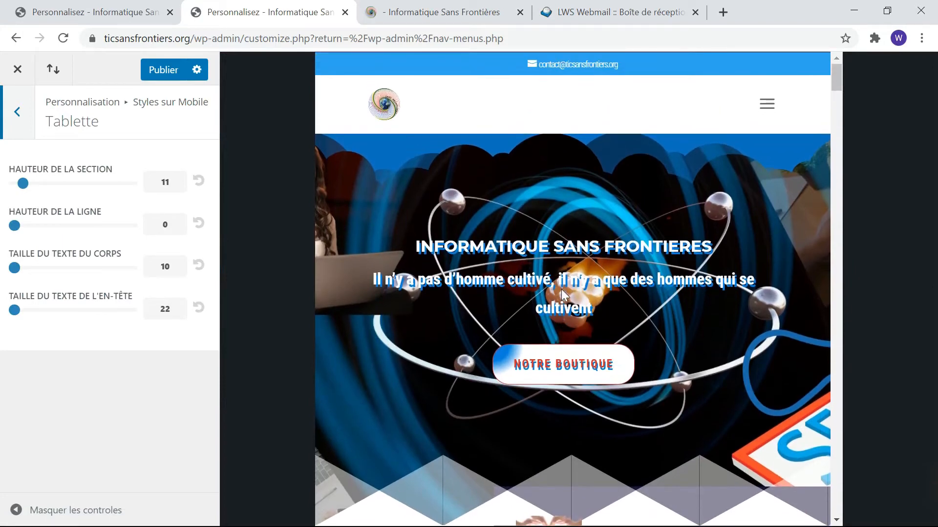
{"action": "scroll", "coordinate": [561, 290], "scroll_direction": "down", "scroll_amount": 2}
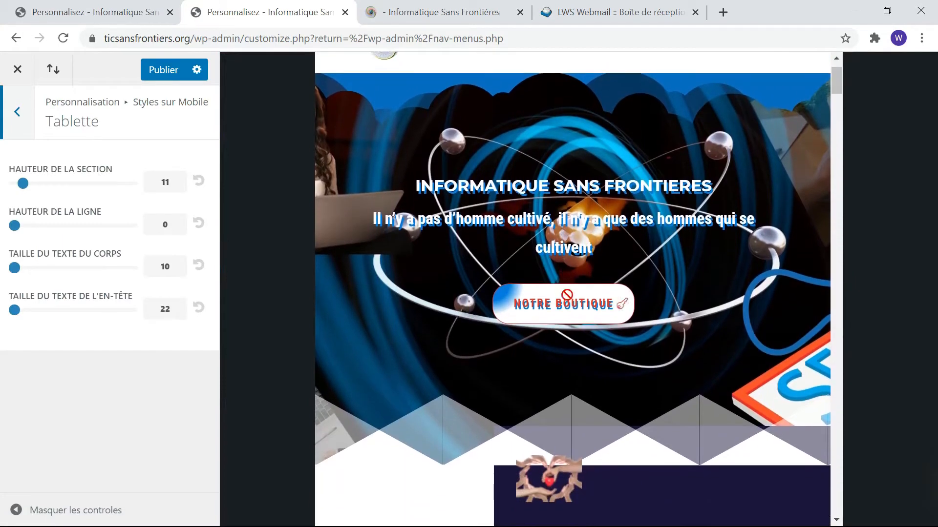
{"action": "scroll", "coordinate": [567, 295], "scroll_direction": "down", "scroll_amount": 3}
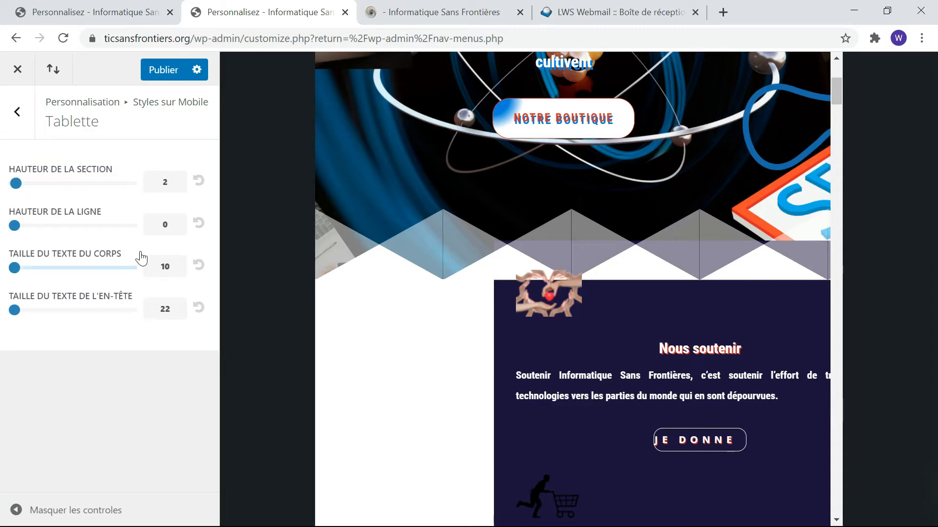
{"action": "scroll", "coordinate": [713, 343], "scroll_direction": "down", "scroll_amount": 15}
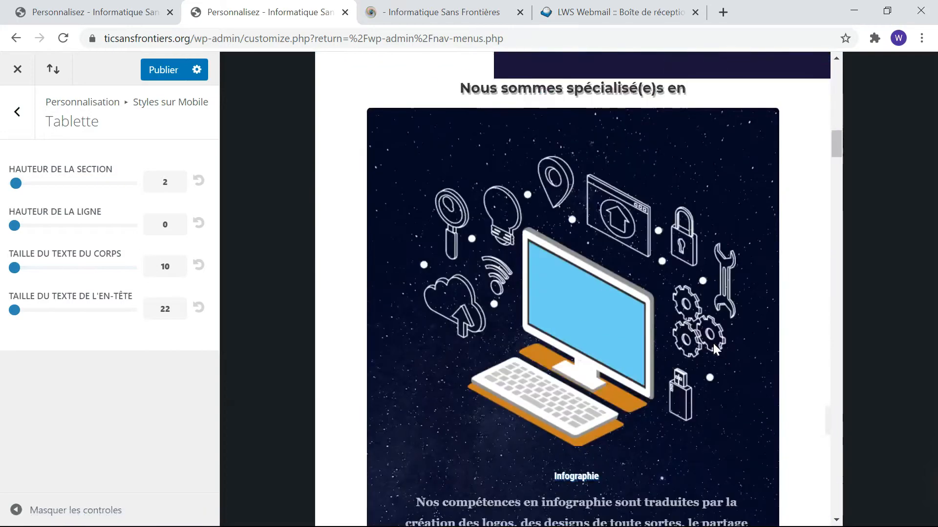
{"action": "scroll", "coordinate": [713, 342], "scroll_direction": "down", "scroll_amount": 10}
{"action": "scroll", "coordinate": [713, 341], "scroll_direction": "up", "scroll_amount": 7}
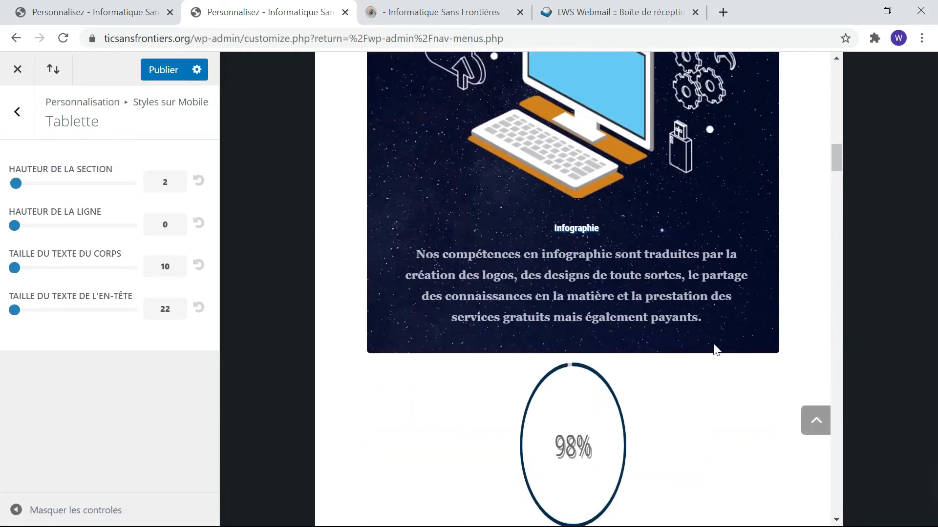
{"action": "scroll", "coordinate": [713, 342], "scroll_direction": "up", "scroll_amount": 2}
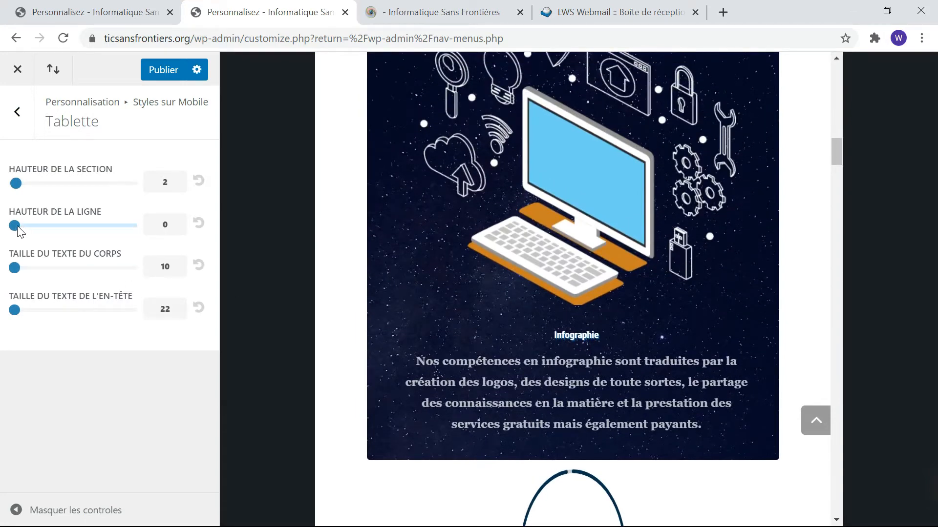
Try a larger row height for tablets, return it to 0, and review the page preview
{"action": "left_click_drag", "start_coordinate": [45, 228], "coordinate": [11, 229]}
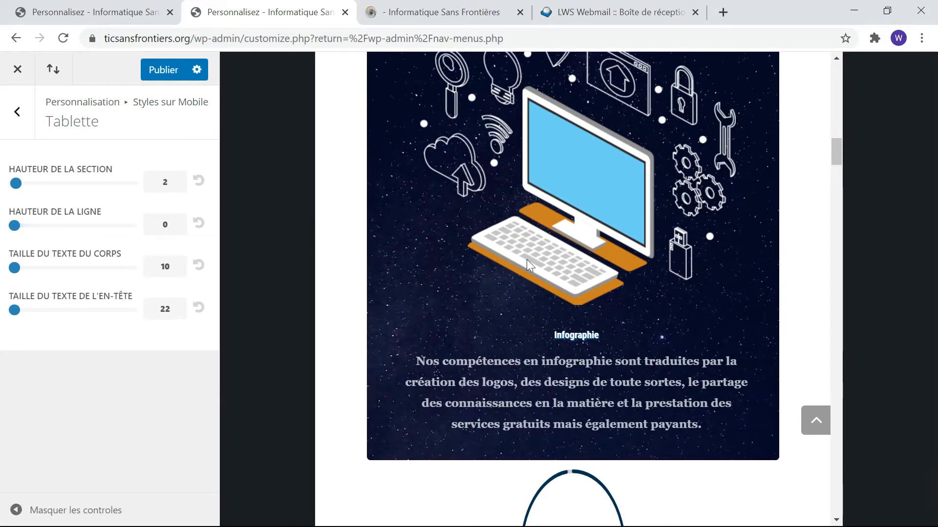
{"action": "scroll", "coordinate": [526, 261], "scroll_direction": "down", "scroll_amount": 3}
{"action": "scroll", "coordinate": [526, 261], "scroll_direction": "down", "scroll_amount": 12}
{"action": "scroll", "coordinate": [527, 262], "scroll_direction": "up", "scroll_amount": 20}
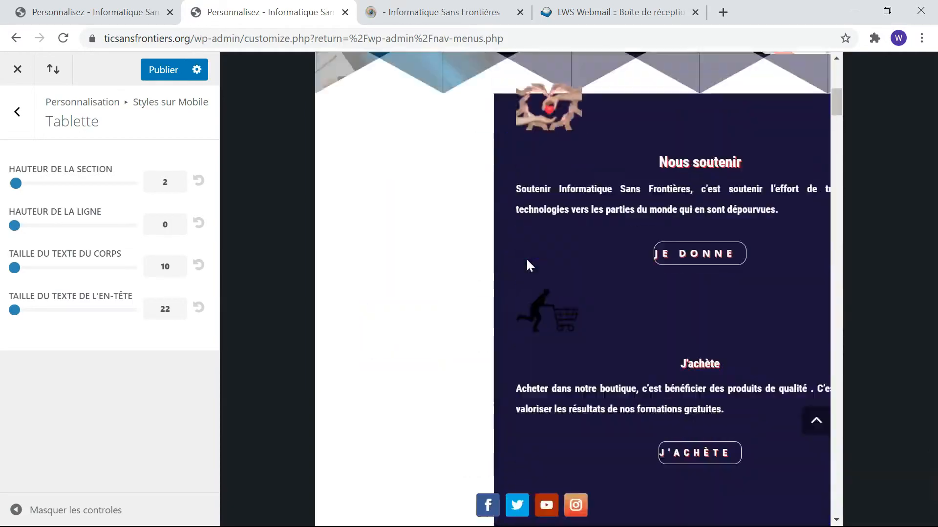
{"action": "scroll", "coordinate": [527, 263], "scroll_direction": "down", "scroll_amount": 6}
{"action": "scroll", "coordinate": [526, 265], "scroll_direction": "down", "scroll_amount": 10}
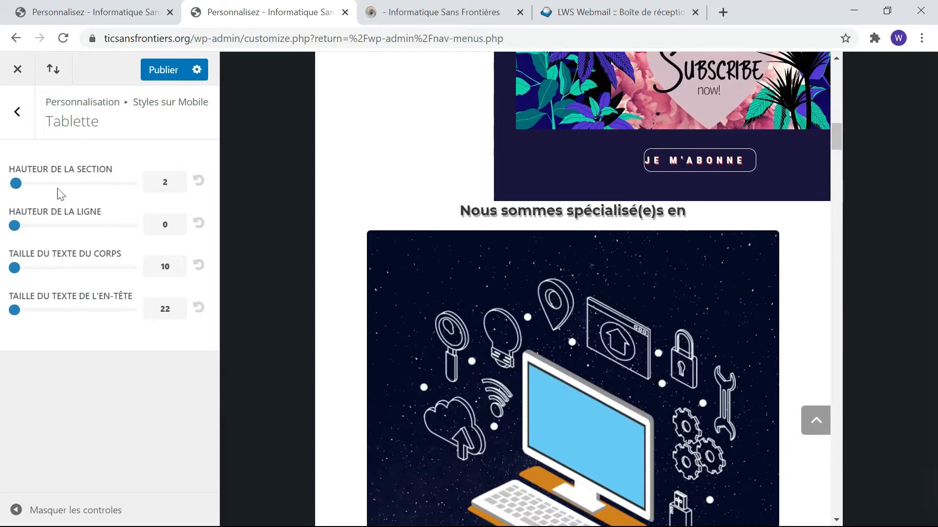
Set the section height for tablets to 0 and the row height to 21
{"action": "mouse_move", "coordinate": [15, 184]}
{"action": "left_mouse_down"}
{"action": "mouse_move", "coordinate": [121, 188]}
{"action": "mouse_move", "coordinate": [2, 193]}
{"action": "mouse_move", "coordinate": [122, 193]}
{"action": "mouse_move", "coordinate": [2, 192]}
{"action": "left_mouse_up"}
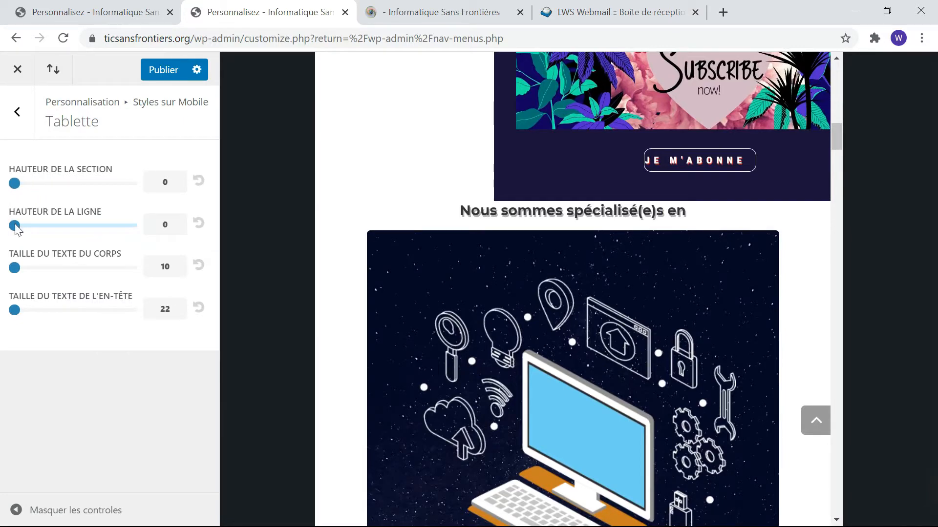
{"action": "mouse_move", "coordinate": [14, 225]}
{"action": "left_mouse_down"}
{"action": "mouse_move", "coordinate": [73, 225]}
{"action": "mouse_move", "coordinate": [10, 224]}
{"action": "mouse_move", "coordinate": [49, 237]}
{"action": "mouse_move", "coordinate": [8, 222]}
{"action": "mouse_move", "coordinate": [31, 225]}
{"action": "left_mouse_up"}
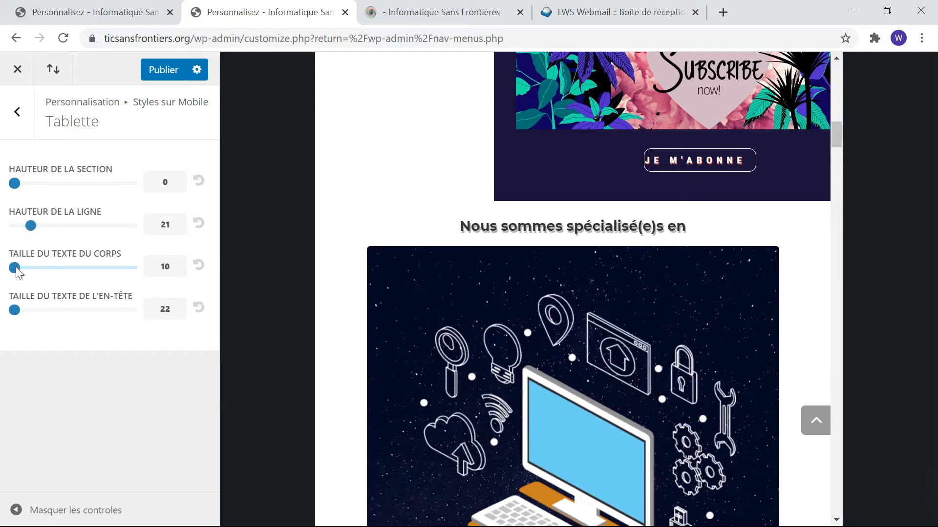
Set the body text size for tablets to 10 and check the text in the page preview
{"action": "mouse_move", "coordinate": [23, 271]}
{"action": "left_mouse_down"}
{"action": "mouse_move", "coordinate": [46, 269]}
{"action": "mouse_move", "coordinate": [10, 269]}
{"action": "left_mouse_up"}
{"action": "scroll", "coordinate": [549, 196], "scroll_direction": "down", "scroll_amount": 20}
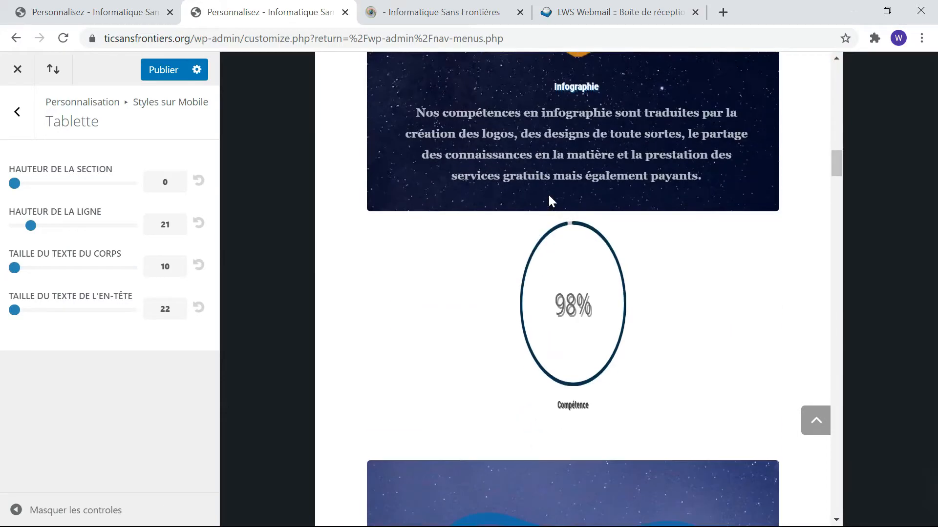
{"action": "scroll", "coordinate": [549, 195], "scroll_direction": "down", "scroll_amount": 15}
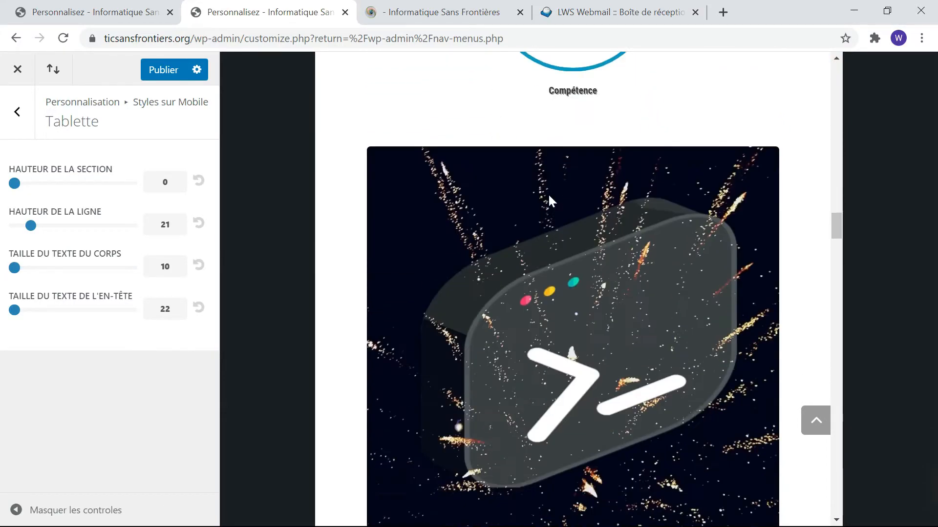
{"action": "scroll", "coordinate": [508, 196], "scroll_direction": "up", "scroll_amount": 3}
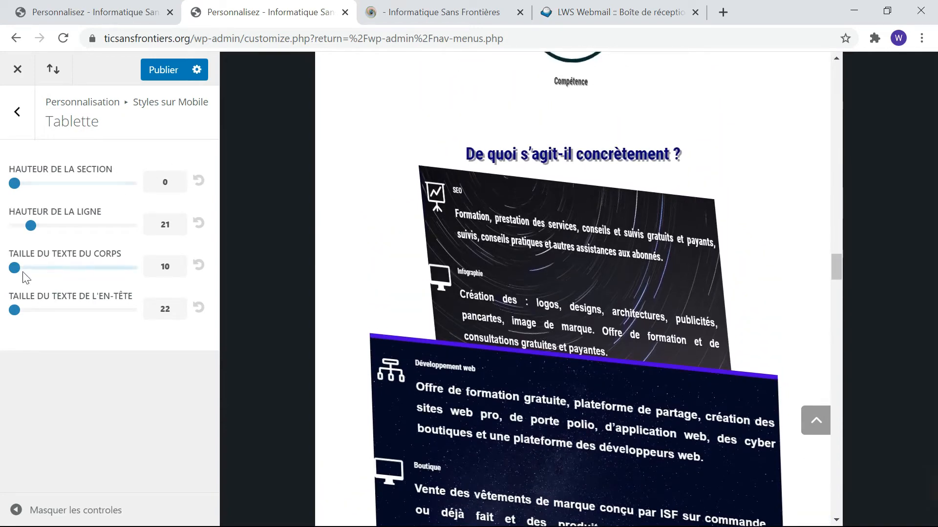
{"action": "left_click_drag", "start_coordinate": [20, 268], "coordinate": [3, 263]}
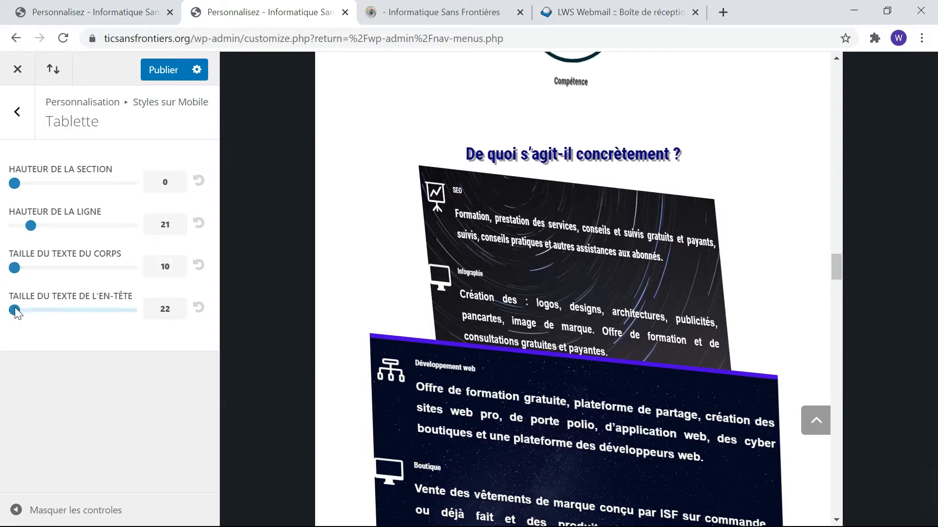
Try a header text size of 50 for tablets, check the headings in the page preview, and reduce it to 40
{"action": "left_click_drag", "start_coordinate": [25, 311], "coordinate": [81, 320]}
{"action": "scroll", "coordinate": [339, 233], "scroll_direction": "up", "scroll_amount": 10}
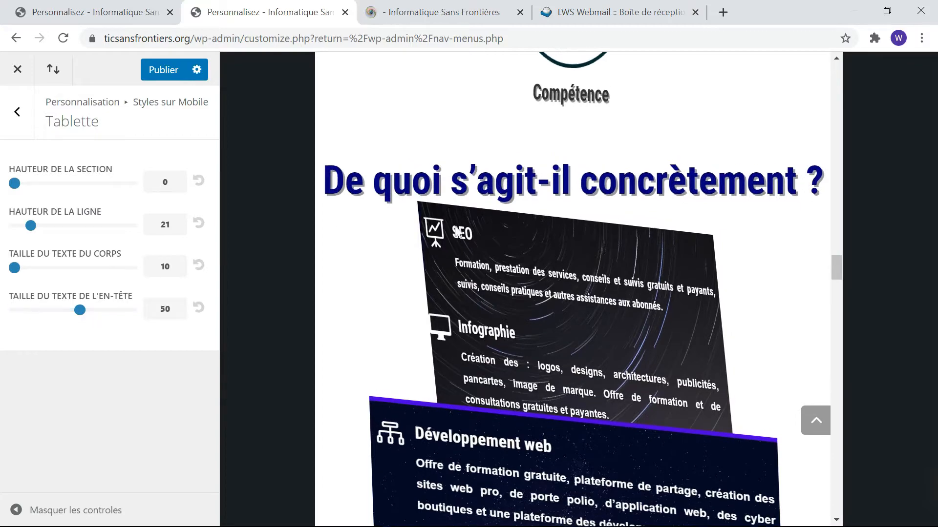
{"action": "scroll", "coordinate": [455, 226], "scroll_direction": "up", "scroll_amount": 10}
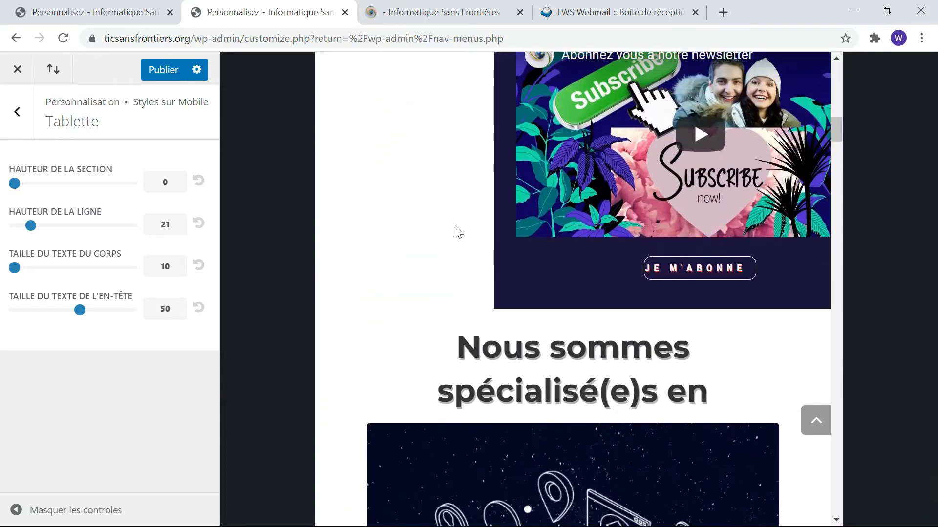
{"action": "scroll", "coordinate": [456, 230], "scroll_direction": "down", "scroll_amount": 2}
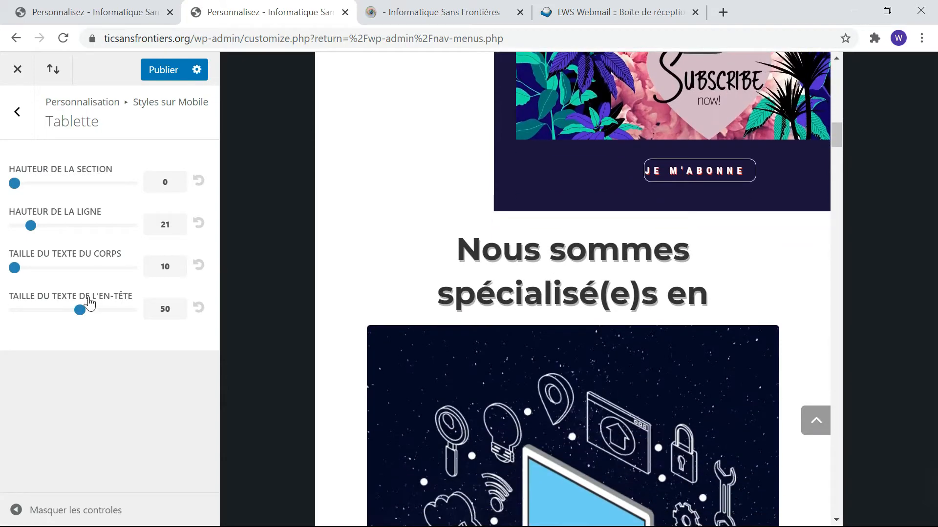
{"action": "left_click_drag", "start_coordinate": [80, 311], "coordinate": [57, 311]}
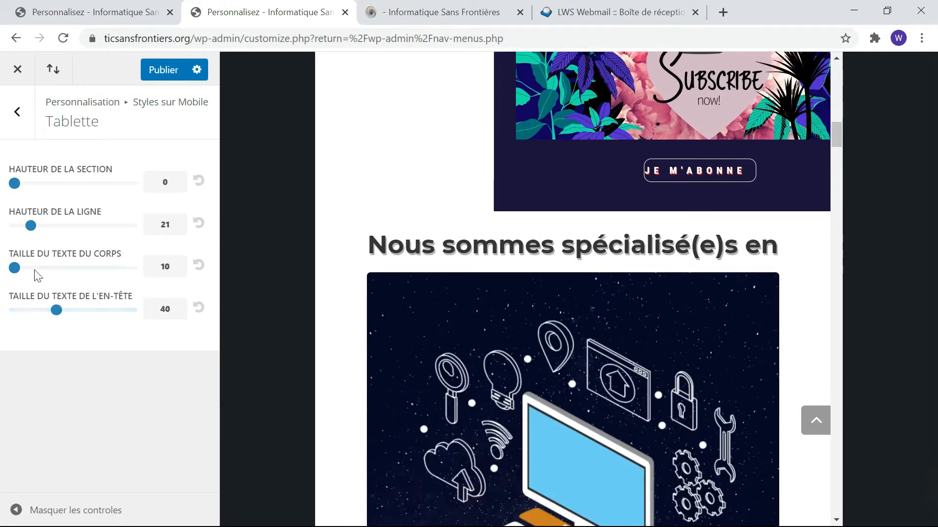
Set the row height for tablets to 34 and publish the customizer changes
{"action": "left_click_drag", "start_coordinate": [30, 226], "coordinate": [40, 225]}
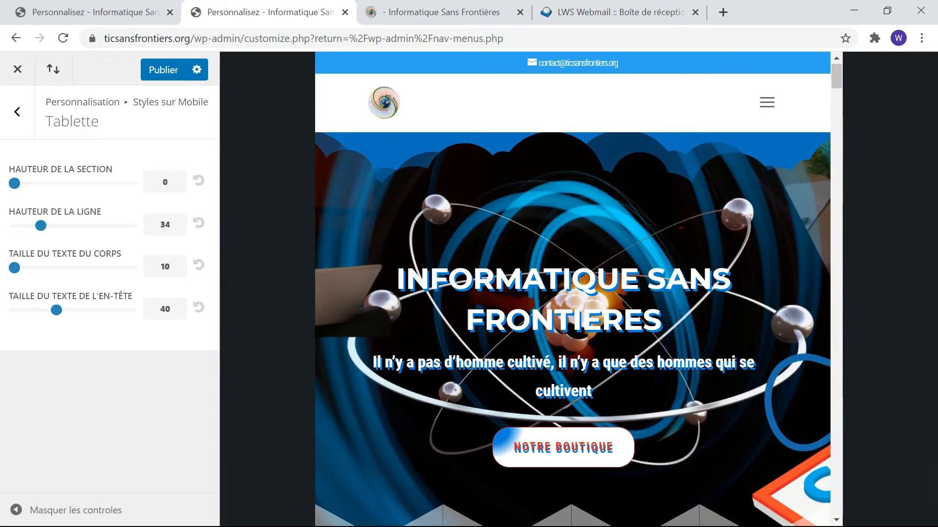
{"action": "left_click", "coordinate": [151, 76]}
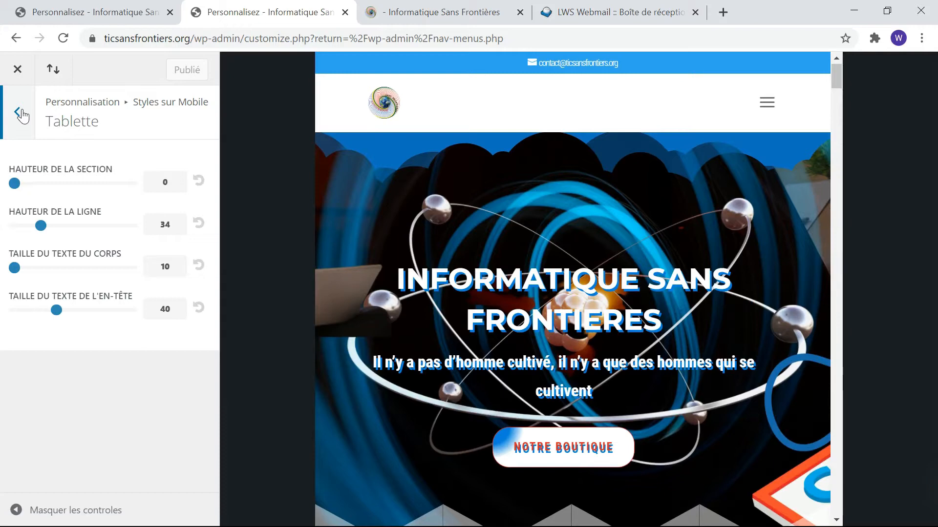
{"action": "left_click", "coordinate": [20, 114]}
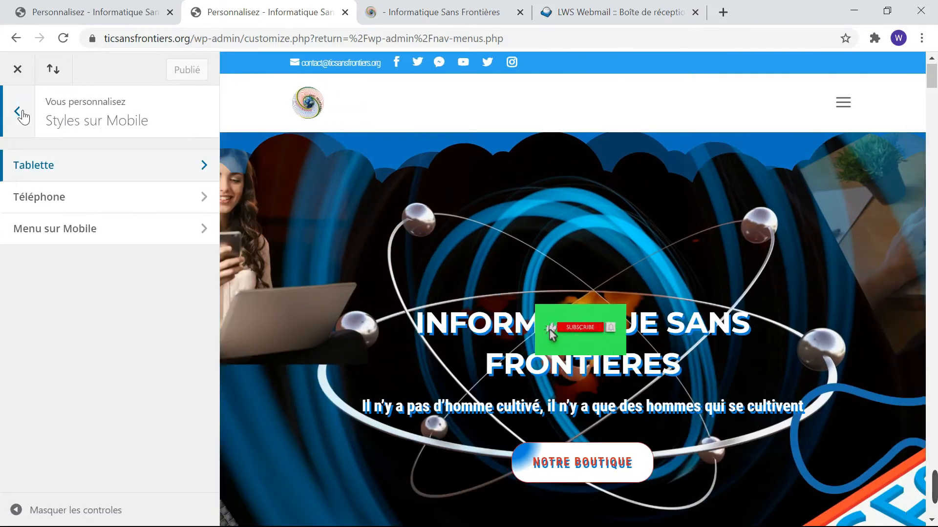
Switch to the live home page and review the layout of its banner, call-to-action, and specialities sections
{"action": "left_click", "coordinate": [434, 17]}
{"action": "scroll", "coordinate": [594, 217], "scroll_direction": "down", "scroll_amount": 15}
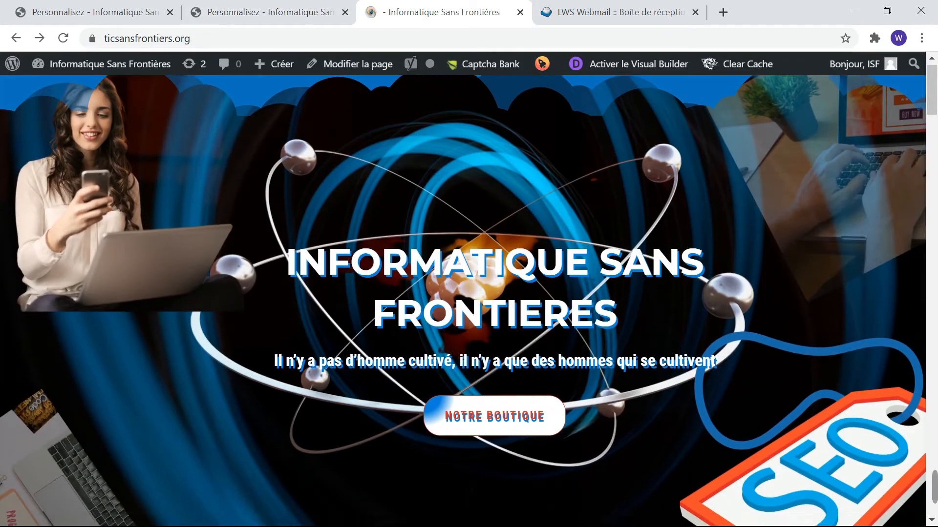
{"action": "scroll", "coordinate": [599, 236], "scroll_direction": "up", "scroll_amount": 13}
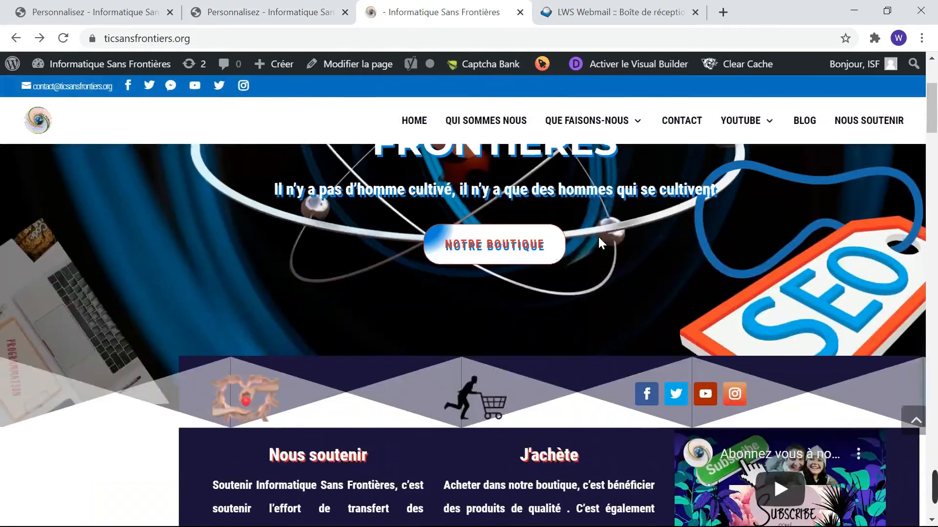
{"action": "scroll", "coordinate": [599, 236], "scroll_direction": "down", "scroll_amount": 5}
{"action": "scroll", "coordinate": [599, 236], "scroll_direction": "up", "scroll_amount": 1}
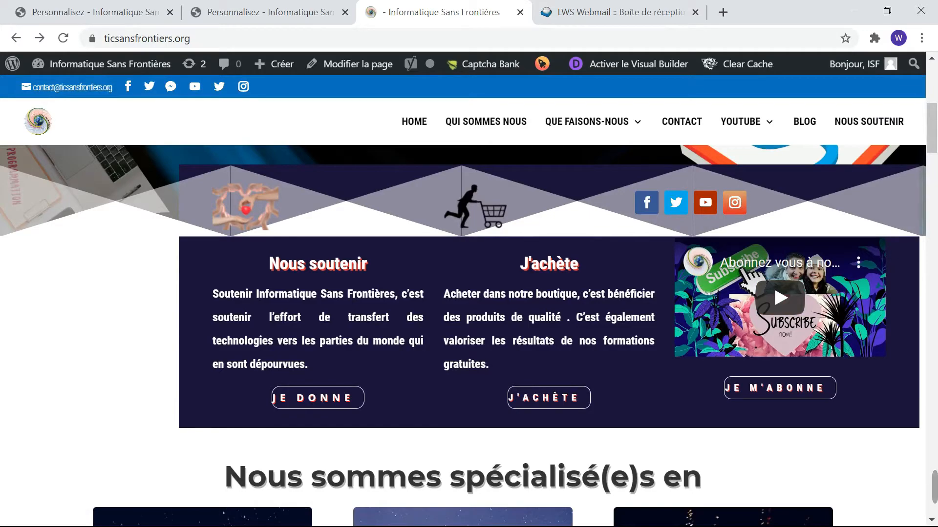
{"action": "scroll", "coordinate": [648, 318], "scroll_direction": "up", "scroll_amount": 8}
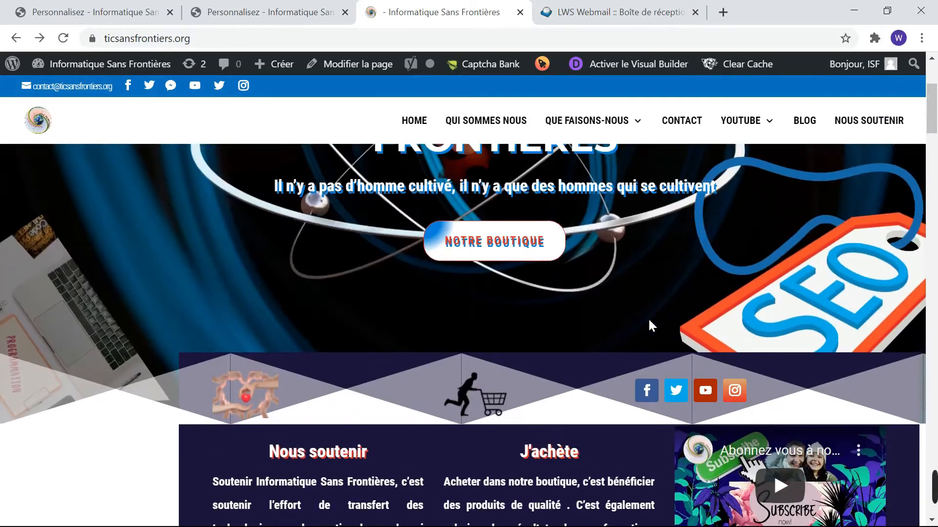
{"action": "scroll", "coordinate": [648, 317], "scroll_direction": "down", "scroll_amount": 10}
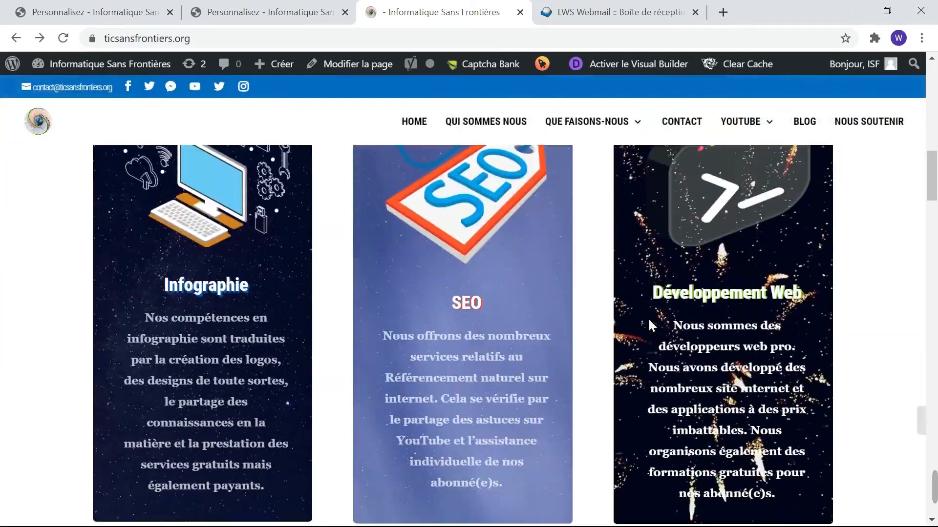
{"action": "scroll", "coordinate": [648, 317], "scroll_direction": "up", "scroll_amount": 7}
{"action": "scroll", "coordinate": [649, 325], "scroll_direction": "down", "scroll_amount": 3}
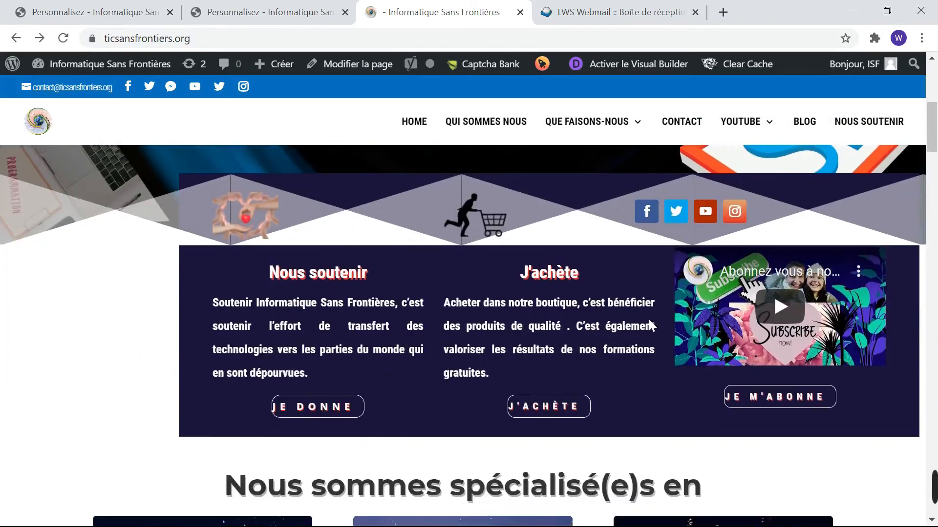
{"action": "scroll", "coordinate": [649, 325], "scroll_direction": "up", "scroll_amount": 1}
{"action": "scroll", "coordinate": [635, 323], "scroll_direction": "up", "scroll_amount": 1}
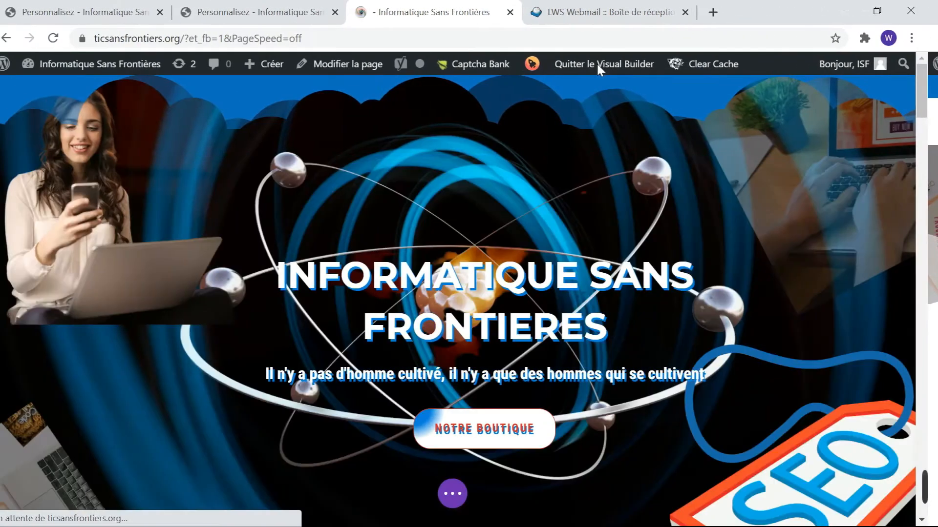
Disable the three-column call-to-action row below the banner on tablets in its visibility settings and apply the row settings
{"action": "scroll", "coordinate": [566, 325], "scroll_direction": "down", "scroll_amount": 4}
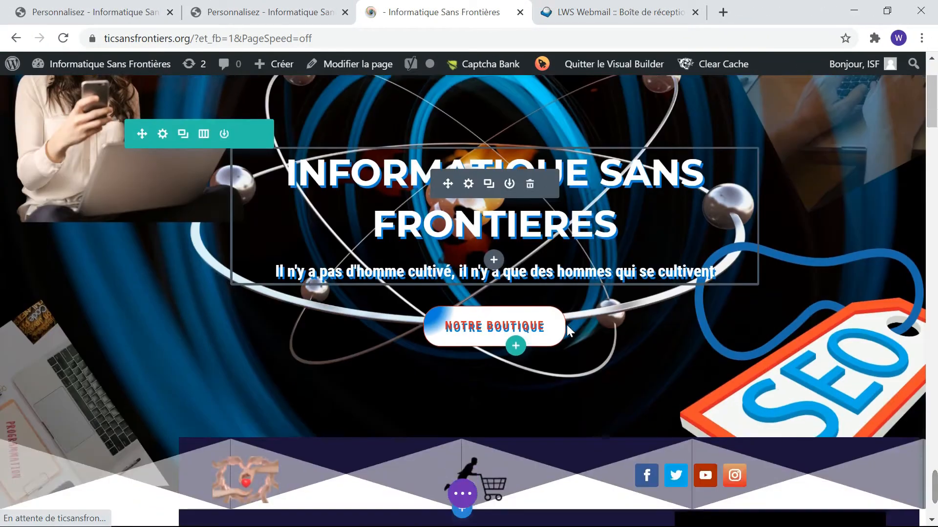
{"action": "scroll", "coordinate": [567, 325], "scroll_direction": "down", "scroll_amount": 4}
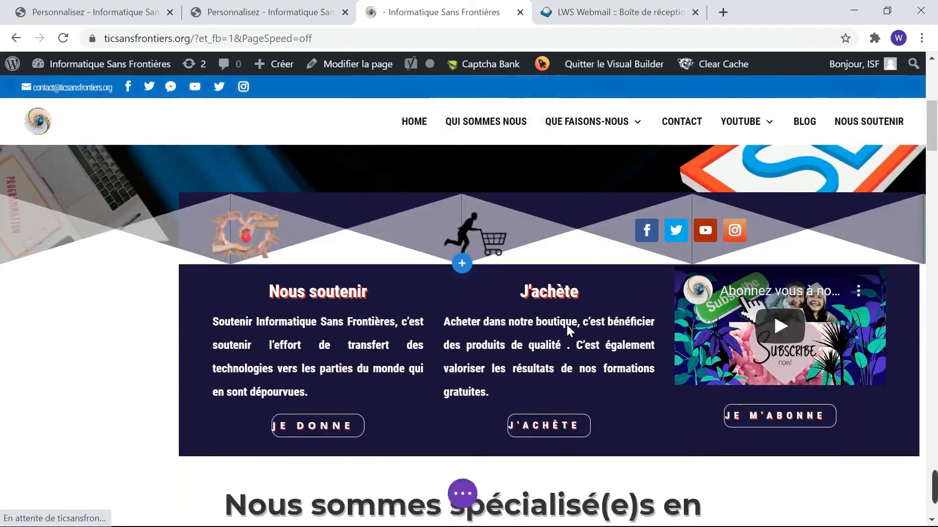
{"action": "scroll", "coordinate": [365, 218], "scroll_direction": "up", "scroll_amount": 3}
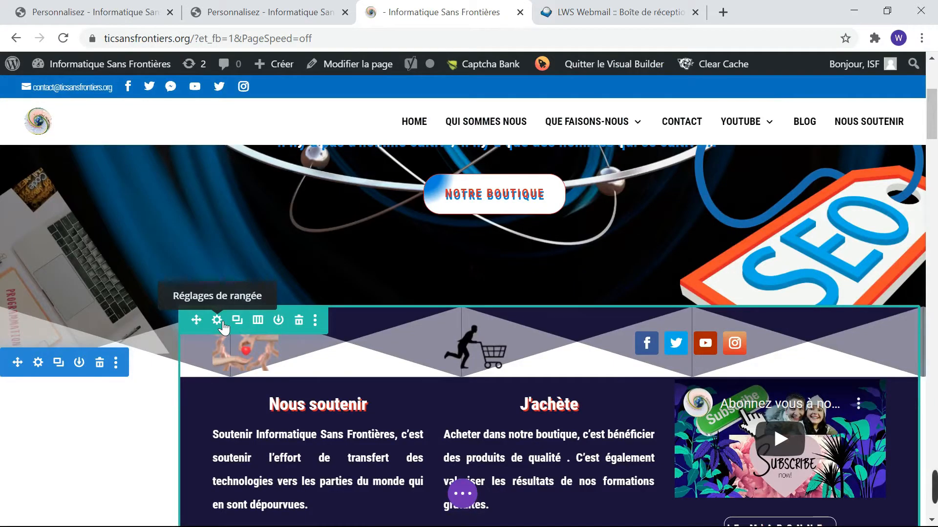
{"action": "left_click", "coordinate": [217, 320]}
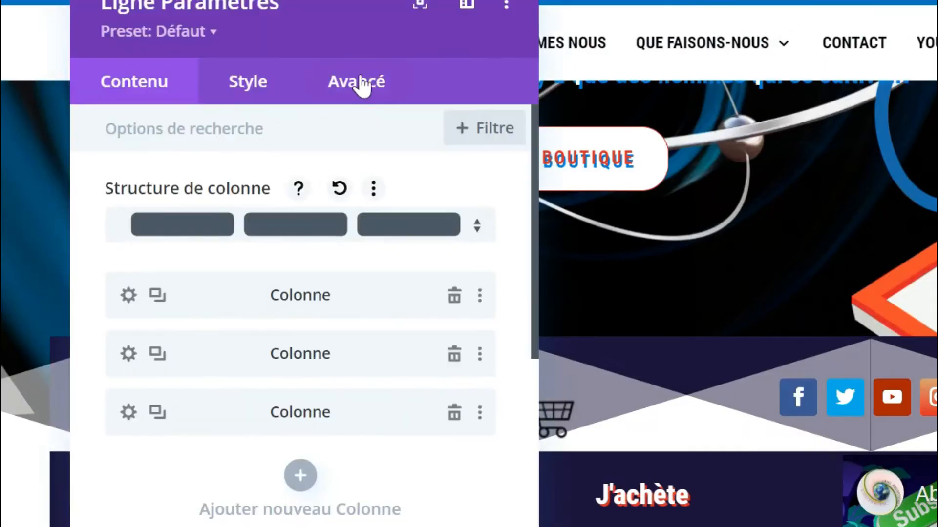
{"action": "left_click", "coordinate": [370, 86]}
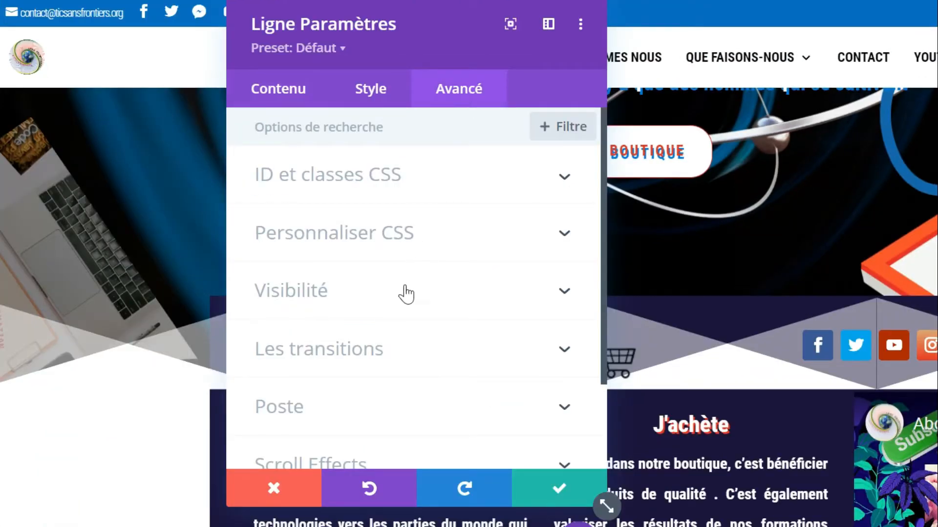
{"action": "left_click", "coordinate": [395, 309]}
{"action": "scroll", "coordinate": [390, 302], "scroll_direction": "down", "scroll_amount": 1}
{"action": "scroll", "coordinate": [391, 303], "scroll_direction": "up", "scroll_amount": 2}
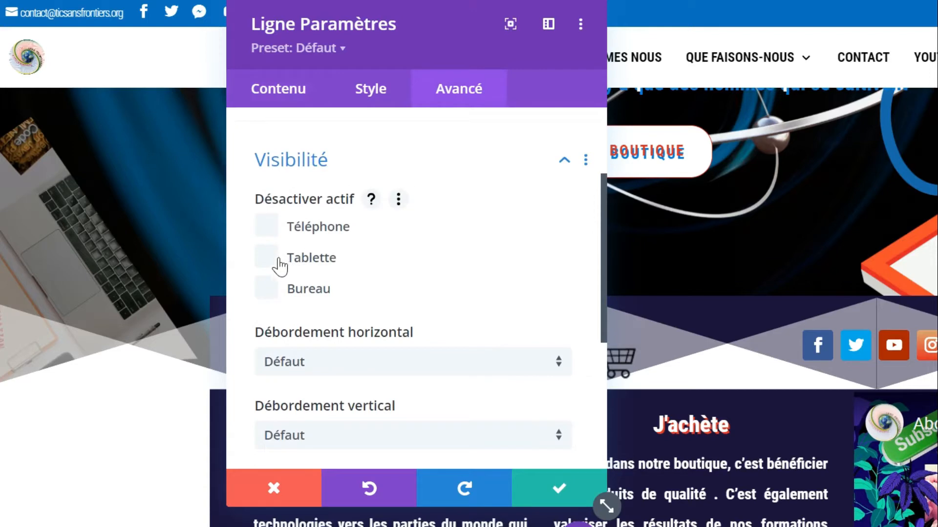
{"action": "left_click", "coordinate": [280, 267]}
{"action": "scroll", "coordinate": [548, 286], "scroll_direction": "down", "scroll_amount": 5}
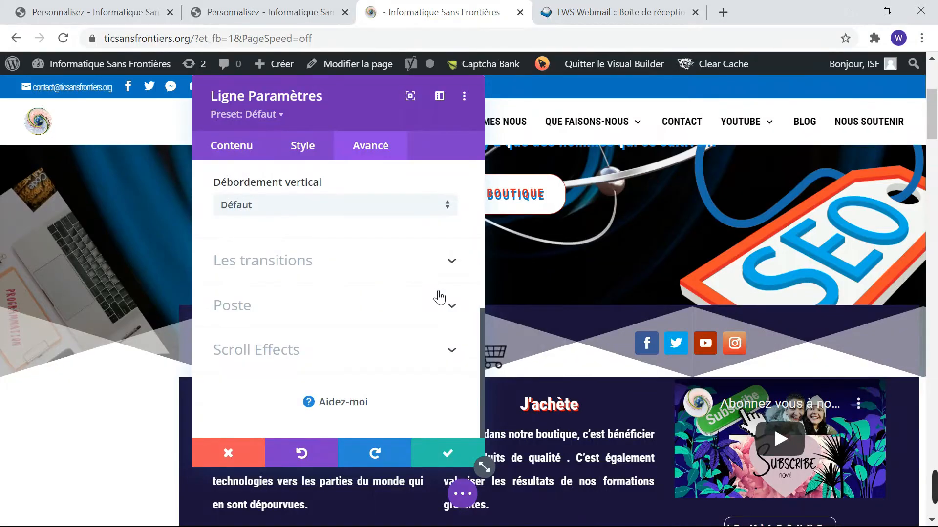
{"action": "left_click", "coordinate": [443, 454]}
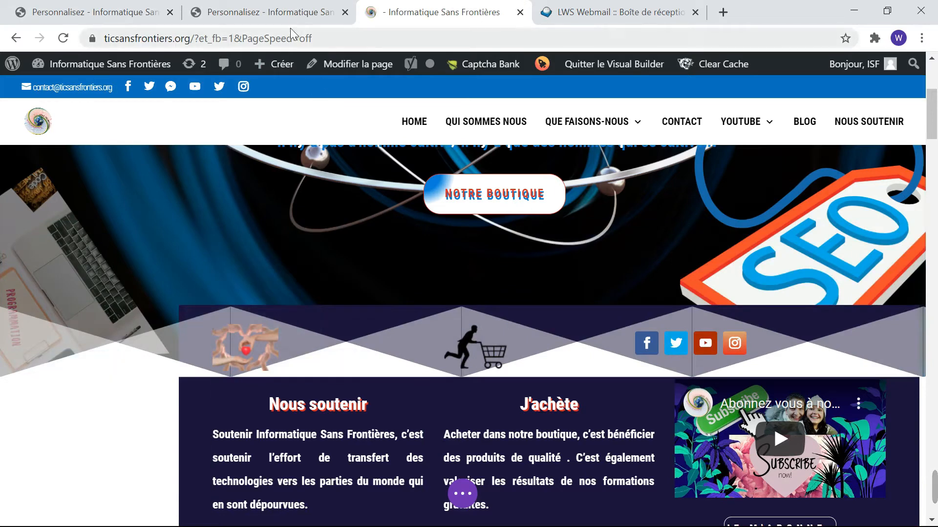
Save the home page changes in the Visual Builder
{"action": "left_click", "coordinate": [300, 15]}
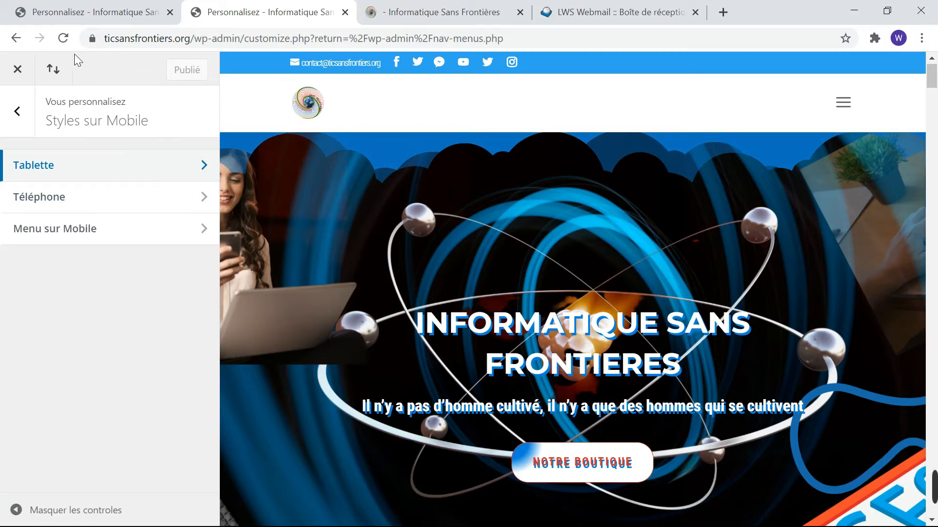
{"action": "left_click", "coordinate": [421, 23]}
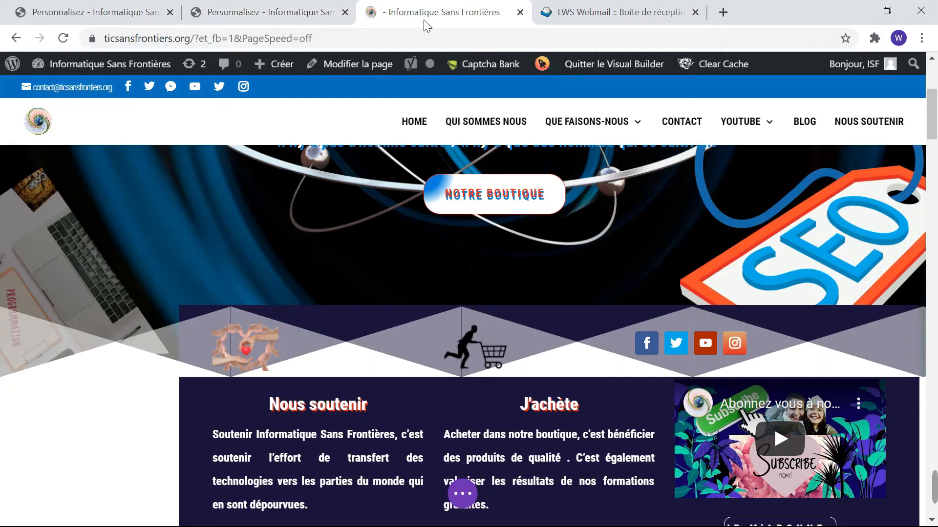
{"action": "scroll", "coordinate": [562, 464], "scroll_direction": "down", "scroll_amount": 1}
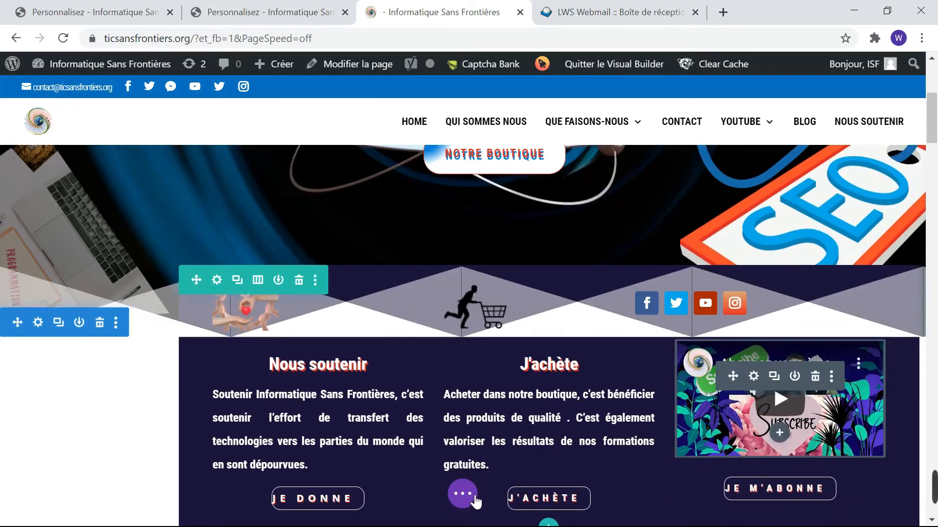
{"action": "left_click", "coordinate": [462, 494]}
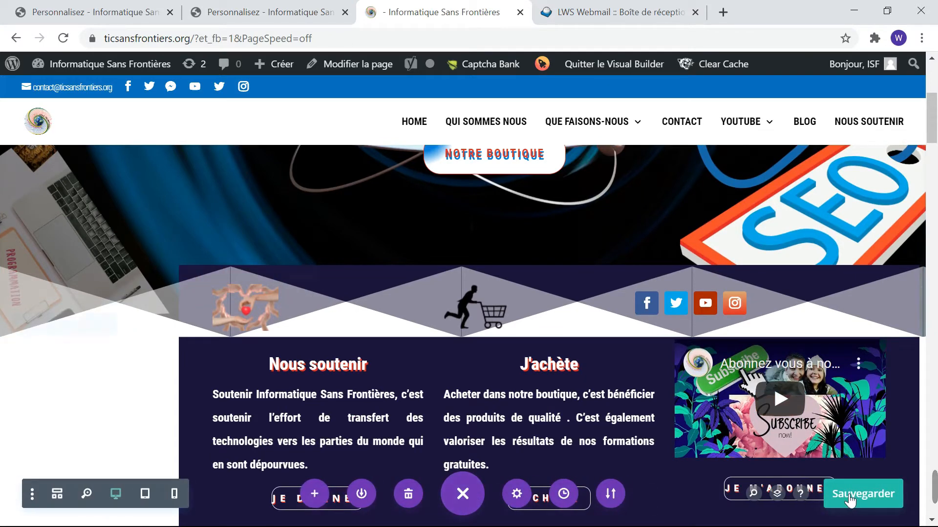
{"action": "left_click", "coordinate": [850, 498]}
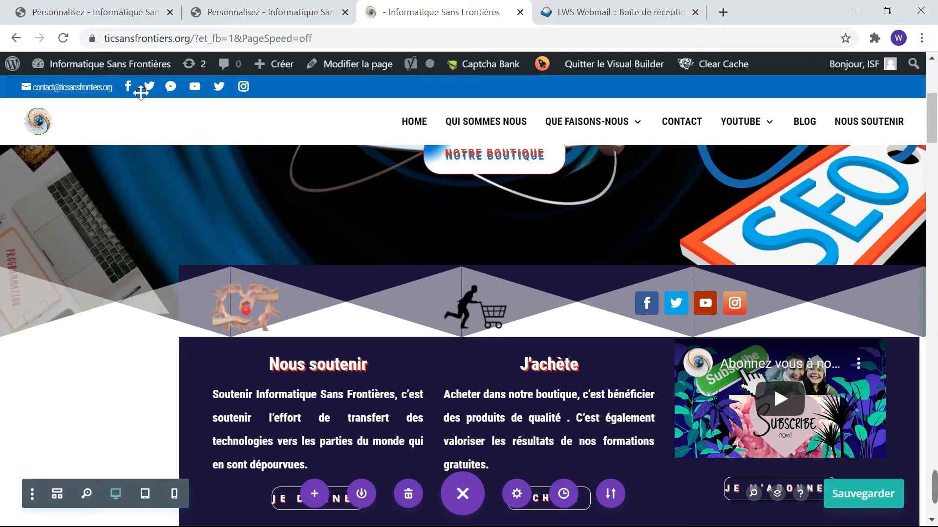
Reload the customizer, reopen the mobile styles, and examine the banner and specialities sections in the tablet preview
{"action": "left_click", "coordinate": [248, 15]}
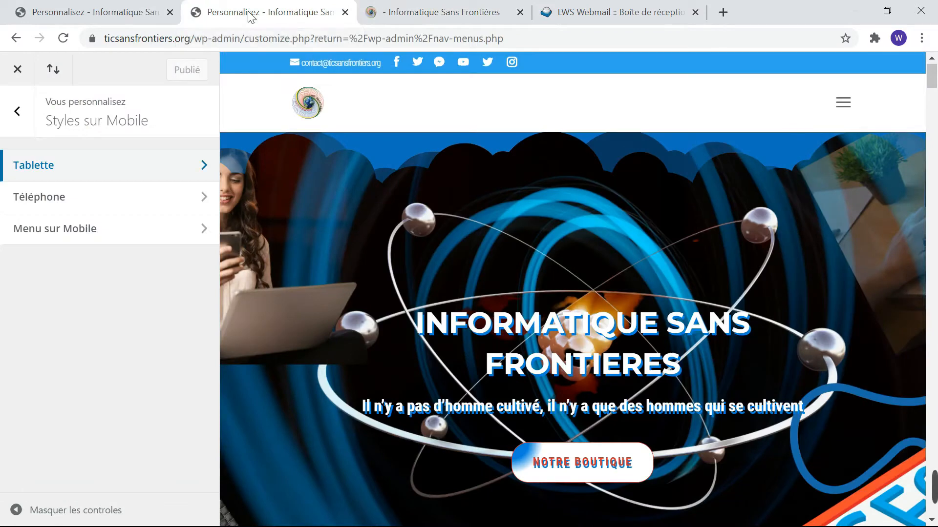
{"action": "left_click", "coordinate": [63, 38]}
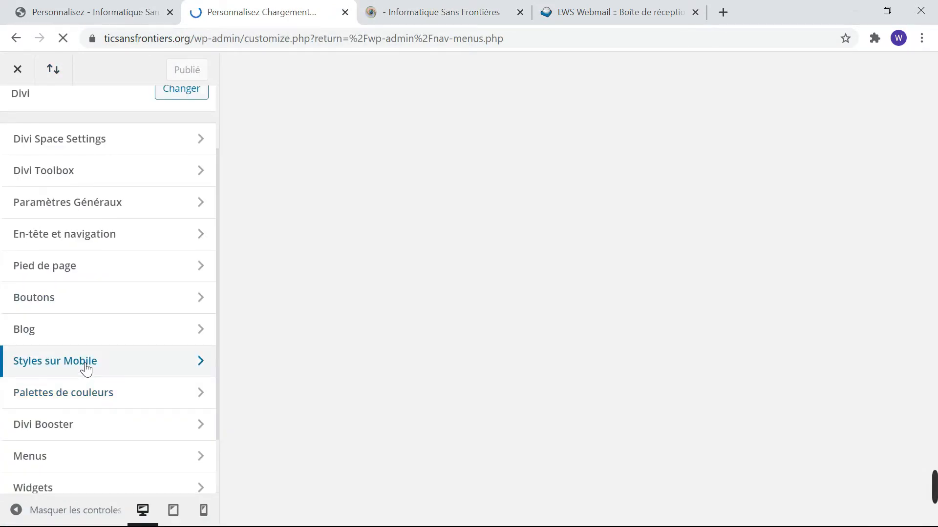
{"action": "left_click", "coordinate": [86, 367]}
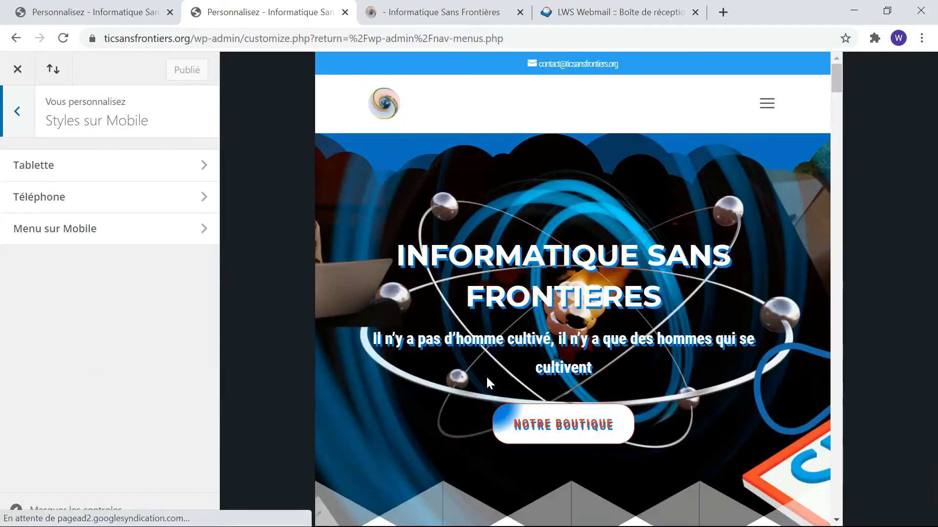
{"action": "scroll", "coordinate": [660, 328], "scroll_direction": "down", "scroll_amount": 7}
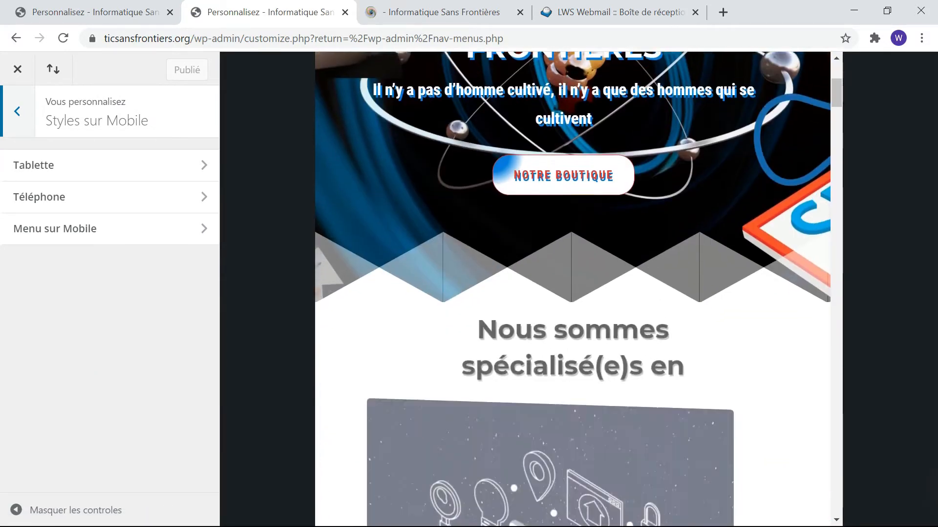
{"action": "scroll", "coordinate": [663, 330], "scroll_direction": "up", "scroll_amount": 2}
{"action": "scroll", "coordinate": [663, 330], "scroll_direction": "down", "scroll_amount": 5}
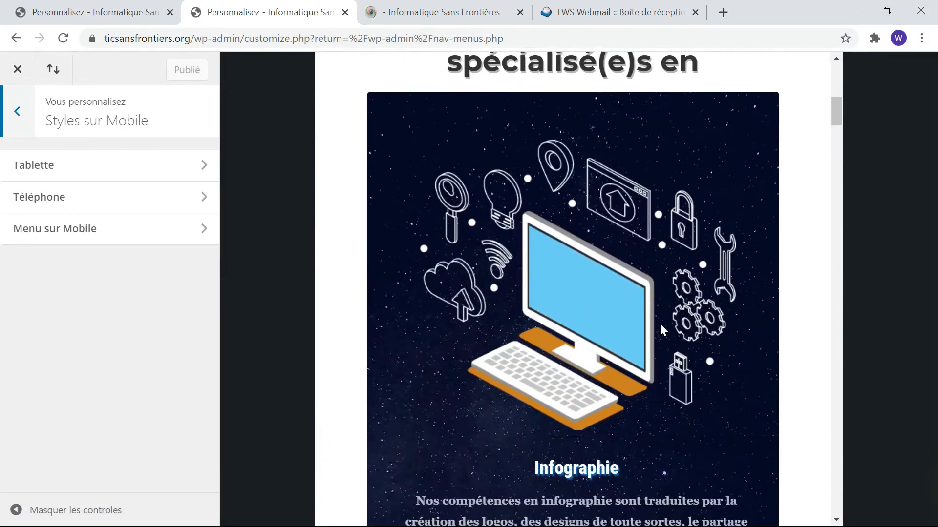
{"action": "scroll", "coordinate": [662, 330], "scroll_direction": "up", "scroll_amount": 7}
{"action": "scroll", "coordinate": [662, 330], "scroll_direction": "up", "scroll_amount": 4}
{"action": "scroll", "coordinate": [663, 330], "scroll_direction": "down", "scroll_amount": 5}
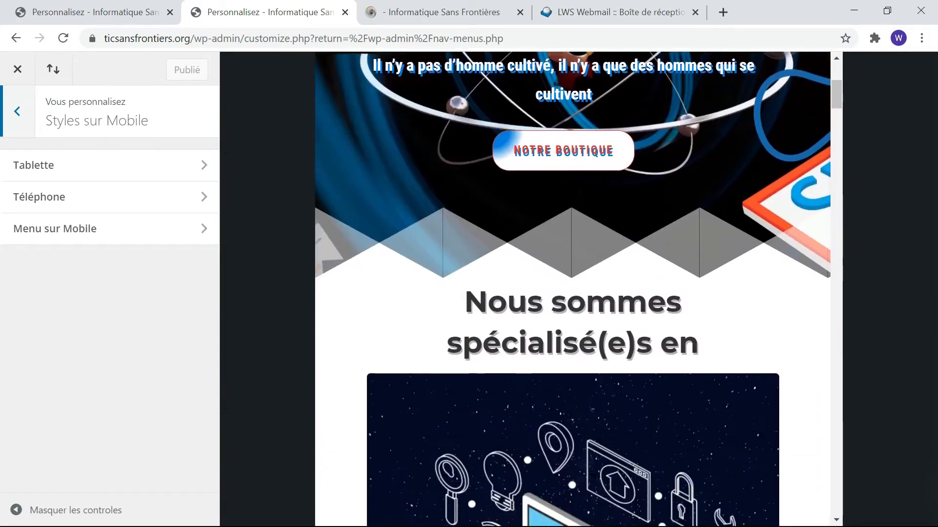
{"action": "scroll", "coordinate": [663, 330], "scroll_direction": "up", "scroll_amount": 1}
{"action": "scroll", "coordinate": [663, 330], "scroll_direction": "down", "scroll_amount": 1}
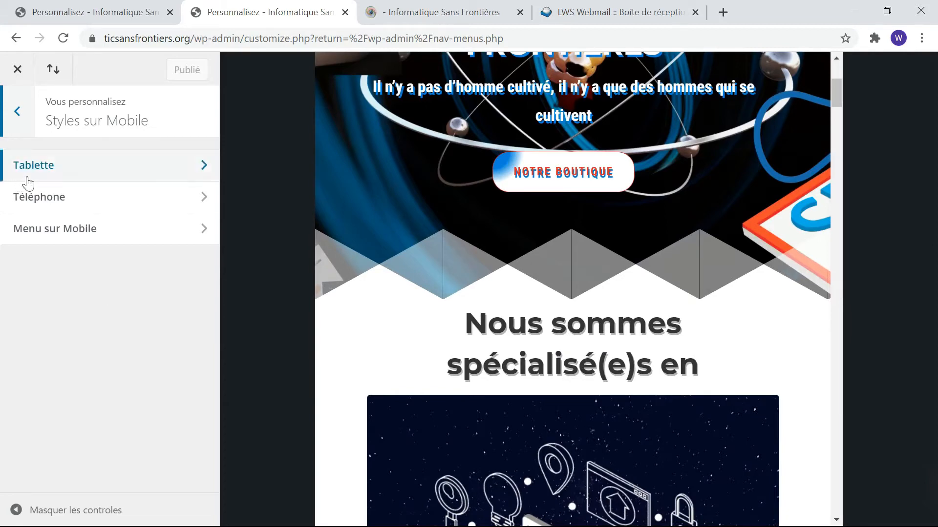
Open the phone styles and examine the banner title and specialities heading in the phone preview
{"action": "left_click", "coordinate": [60, 207]}
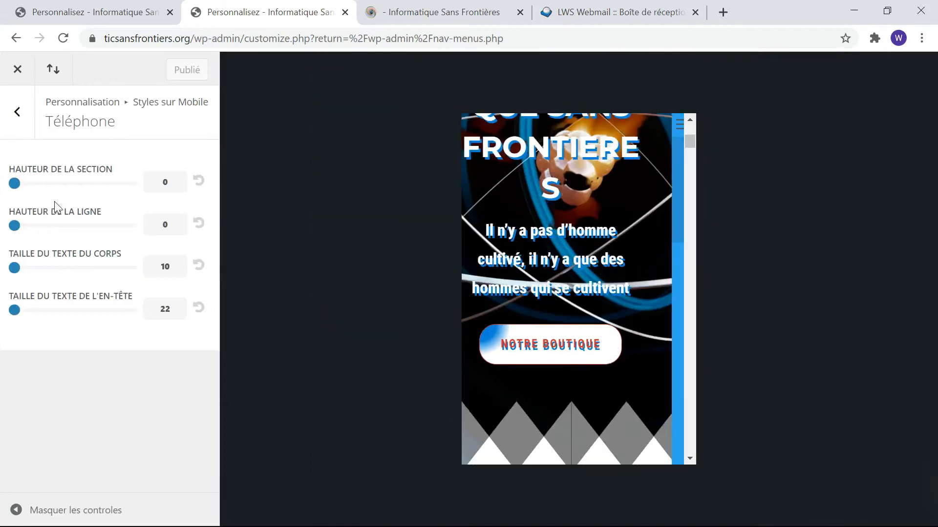
{"action": "scroll", "coordinate": [516, 306], "scroll_direction": "down", "scroll_amount": 1}
{"action": "scroll", "coordinate": [517, 312], "scroll_direction": "up", "scroll_amount": 6}
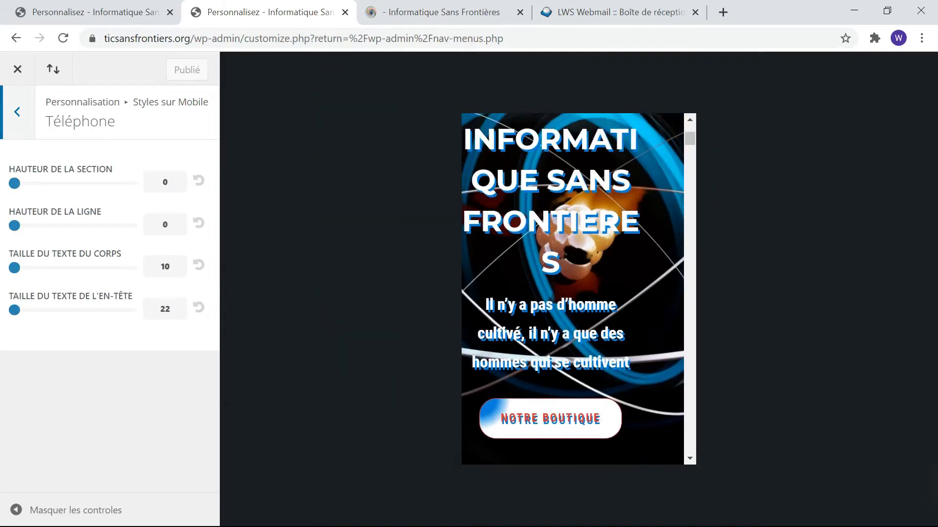
{"action": "scroll", "coordinate": [516, 312], "scroll_direction": "down", "scroll_amount": 1}
{"action": "scroll", "coordinate": [518, 308], "scroll_direction": "up", "scroll_amount": 1}
{"action": "scroll", "coordinate": [518, 307], "scroll_direction": "down", "scroll_amount": 5}
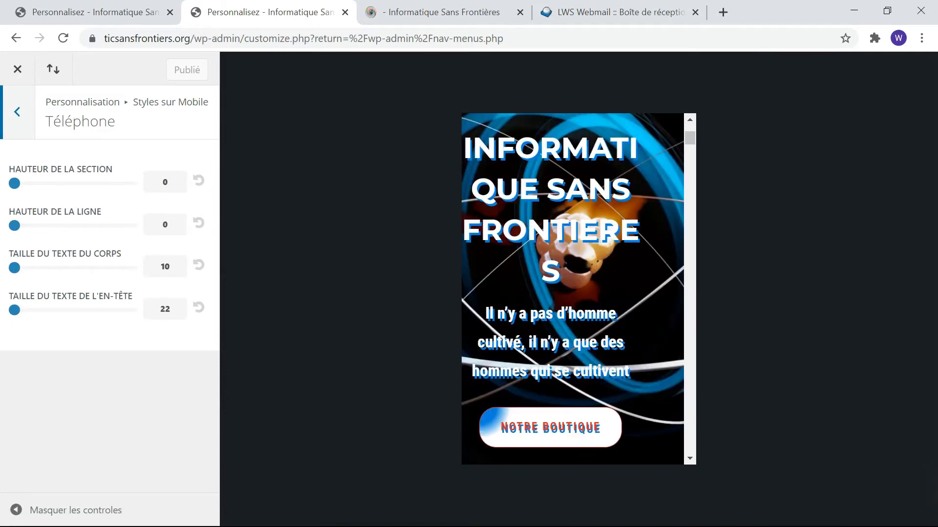
{"action": "scroll", "coordinate": [522, 312], "scroll_direction": "down", "scroll_amount": 5}
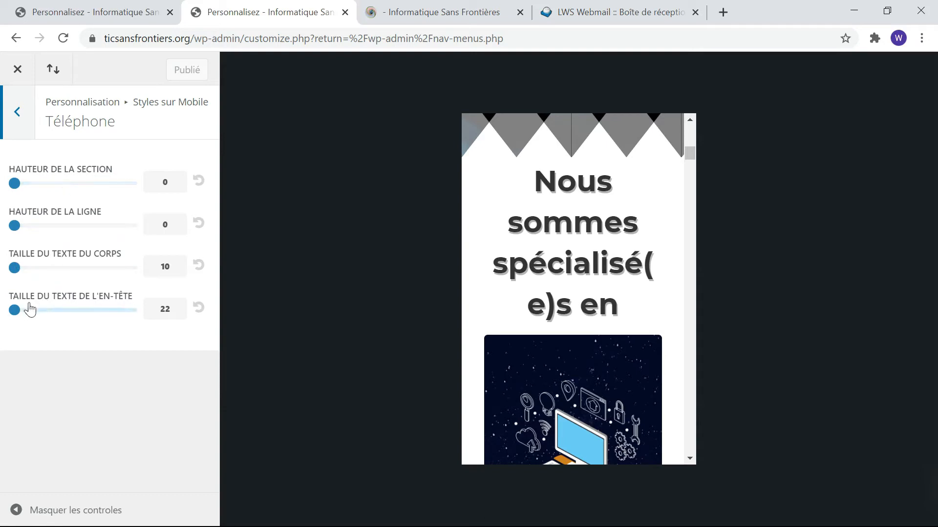
Apply a header text size of 22 for phones and check the headings in the page preview
{"action": "left_click", "coordinate": [14, 313]}
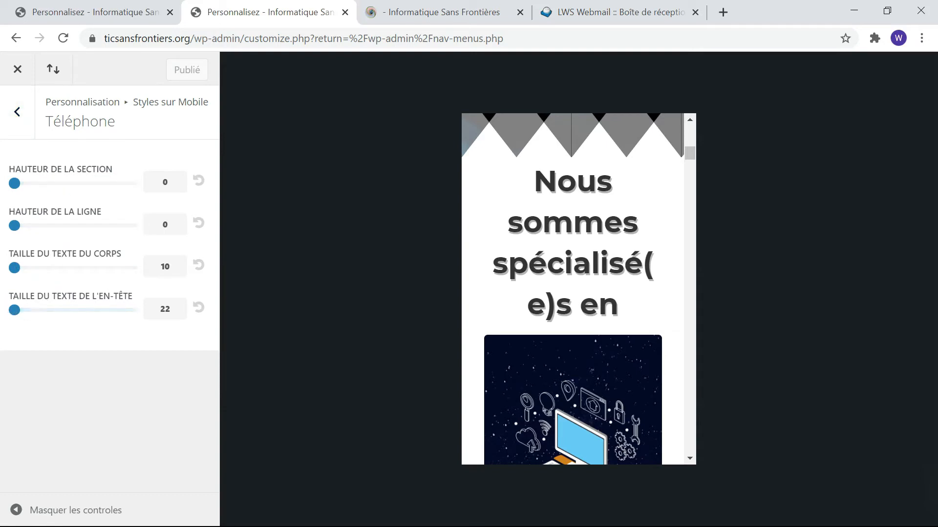
{"action": "key", "text": "Left"}
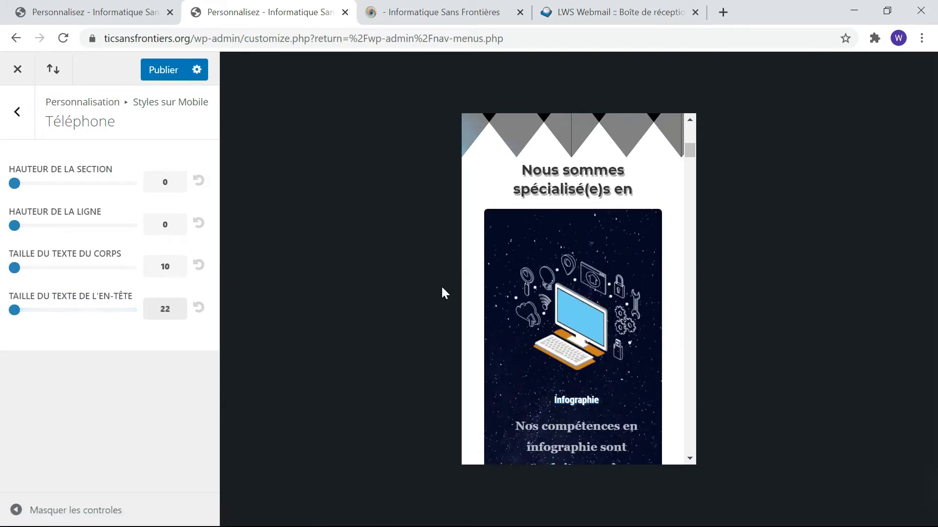
{"action": "scroll", "coordinate": [554, 340], "scroll_direction": "up", "scroll_amount": 3}
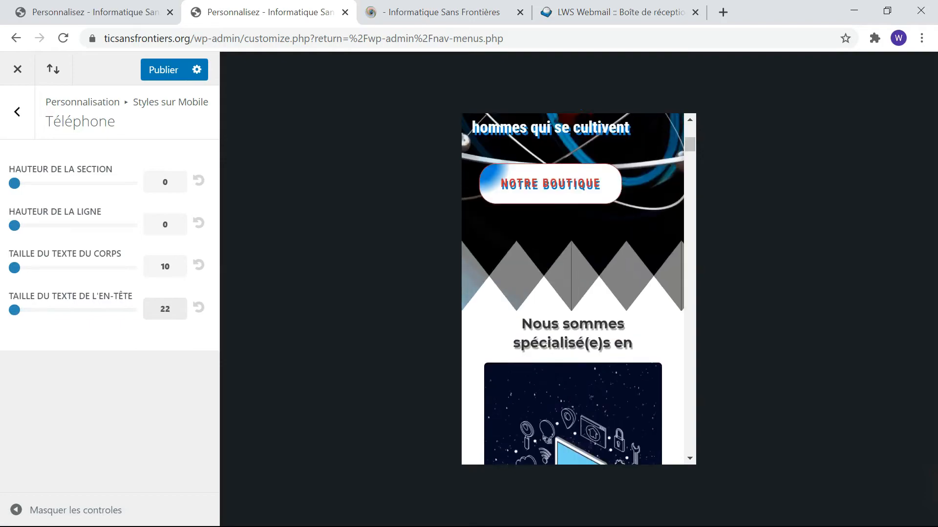
{"action": "scroll", "coordinate": [554, 340], "scroll_direction": "up", "scroll_amount": 5}
{"action": "scroll", "coordinate": [554, 341], "scroll_direction": "down", "scroll_amount": 5}
{"action": "scroll", "coordinate": [554, 340], "scroll_direction": "up", "scroll_amount": 2}
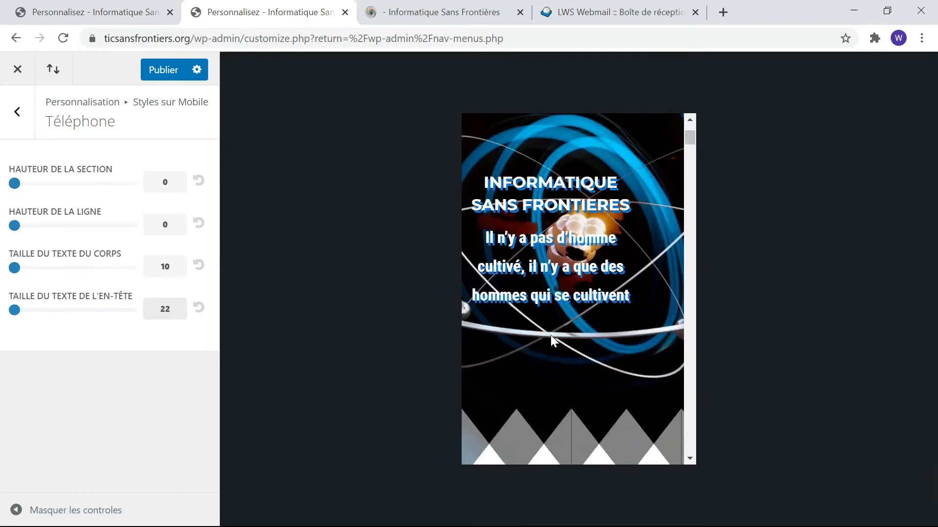
{"action": "scroll", "coordinate": [554, 341], "scroll_direction": "down", "scroll_amount": 8}
{"action": "scroll", "coordinate": [555, 340], "scroll_direction": "up", "scroll_amount": 10}
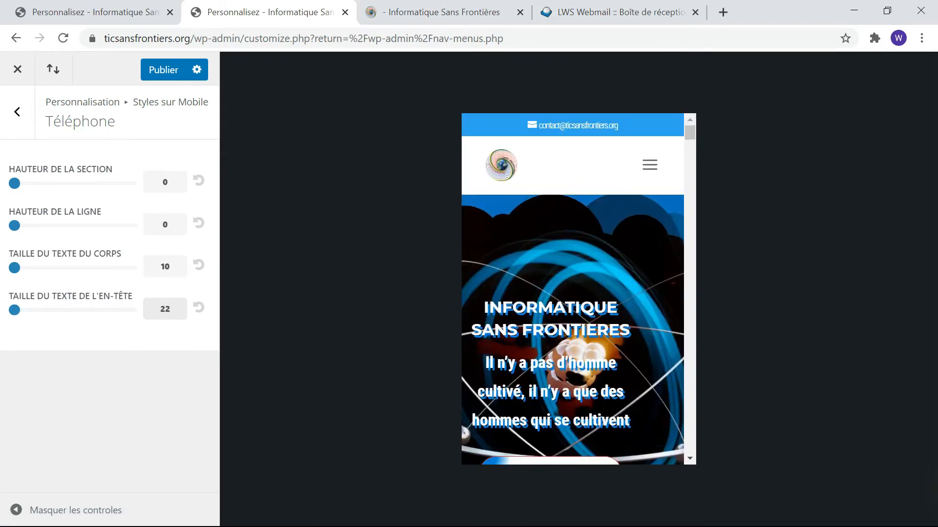
Return to the home page in the Visual Builder and review the banner, call-to-action, and specialities sections
{"action": "left_click", "coordinate": [25, 121]}
{"action": "left_click", "coordinate": [438, 15]}
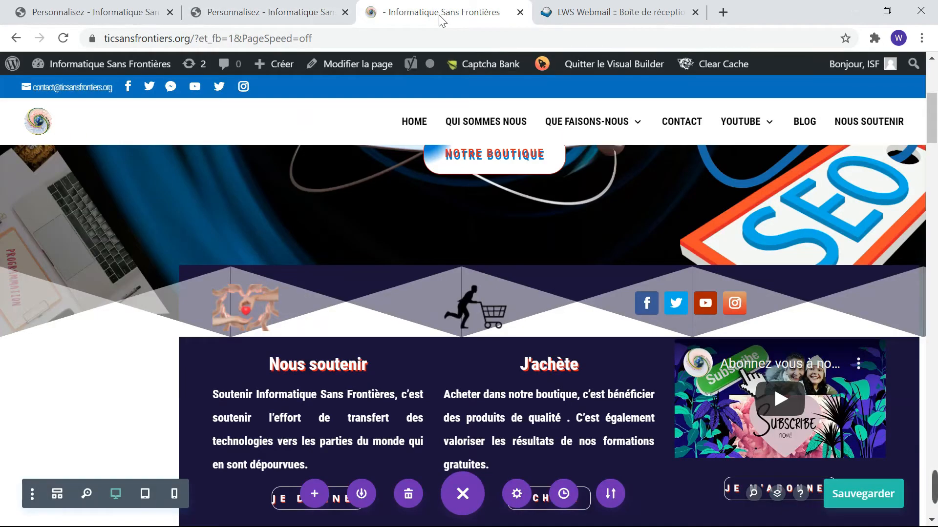
{"action": "scroll", "coordinate": [462, 330], "scroll_direction": "down", "scroll_amount": 4}
{"action": "scroll", "coordinate": [459, 330], "scroll_direction": "up", "scroll_amount": 8}
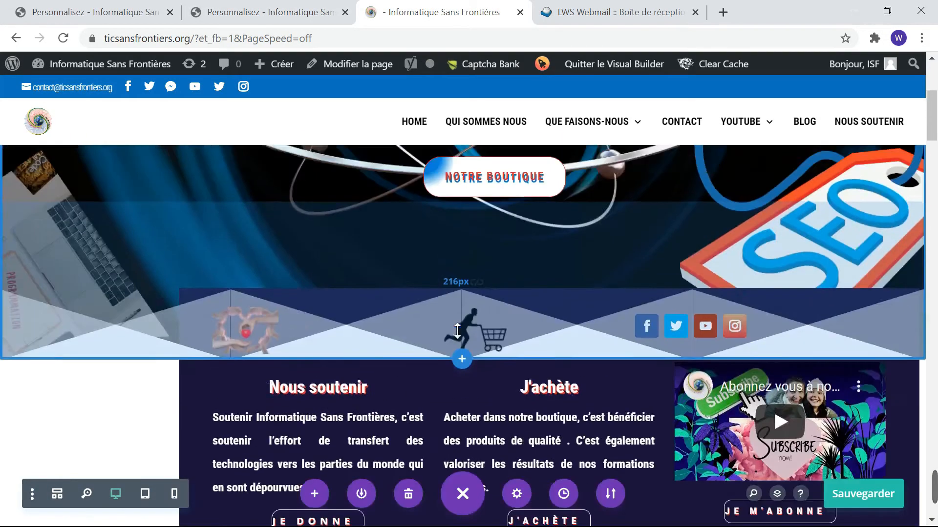
{"action": "scroll", "coordinate": [459, 330], "scroll_direction": "down", "scroll_amount": 7}
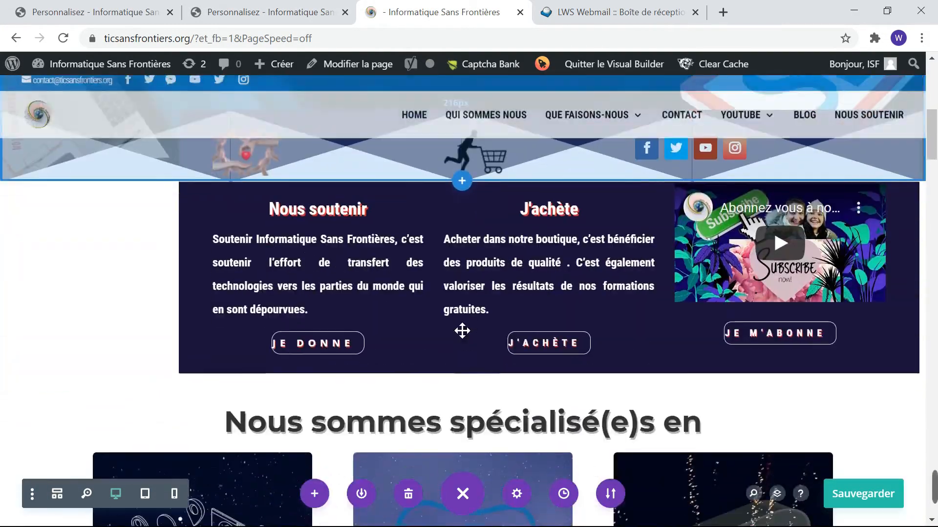
{"action": "scroll", "coordinate": [462, 331], "scroll_direction": "up", "scroll_amount": 5}
{"action": "scroll", "coordinate": [462, 330], "scroll_direction": "down", "scroll_amount": 6}
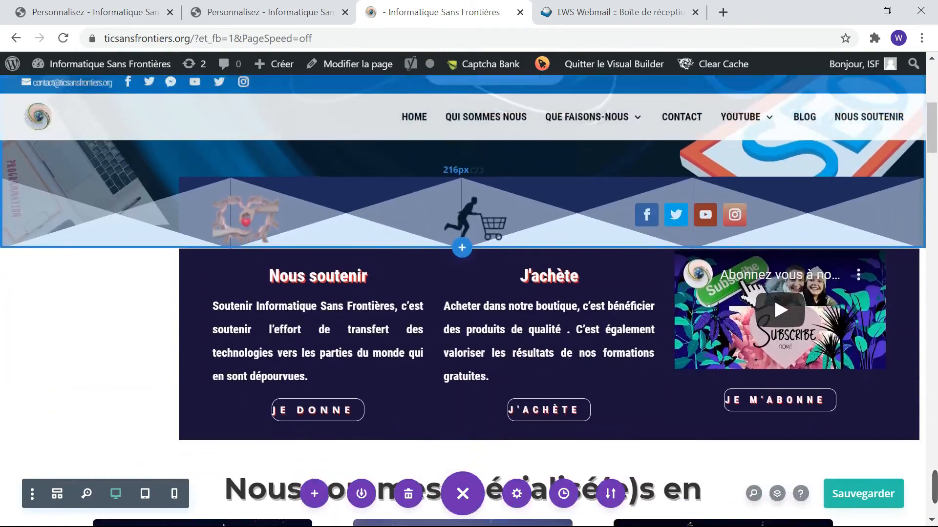
{"action": "scroll", "coordinate": [462, 331], "scroll_direction": "up", "scroll_amount": 6}
{"action": "scroll", "coordinate": [462, 331], "scroll_direction": "down", "scroll_amount": 8}
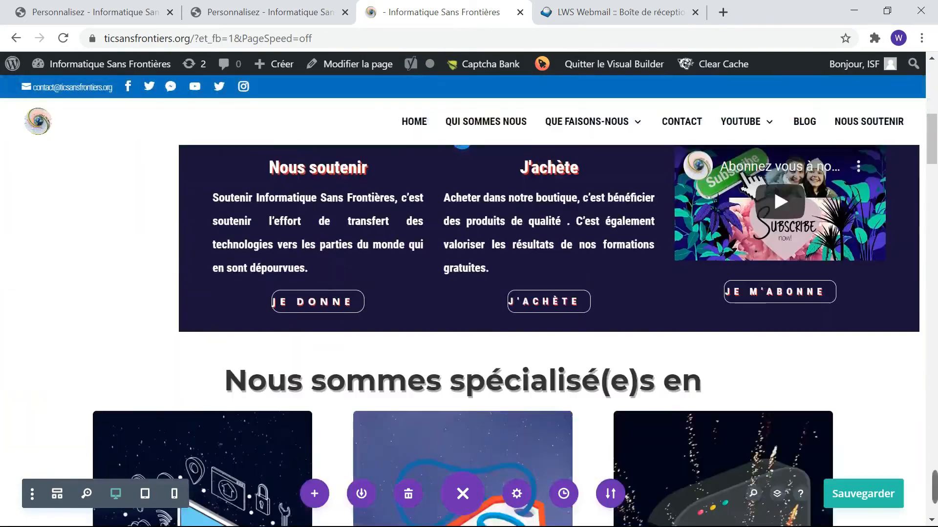
{"action": "scroll", "coordinate": [462, 331], "scroll_direction": "down", "scroll_amount": 2}
{"action": "scroll", "coordinate": [462, 330], "scroll_direction": "up", "scroll_amount": 5}
{"action": "scroll", "coordinate": [462, 331], "scroll_direction": "down", "scroll_amount": 2}
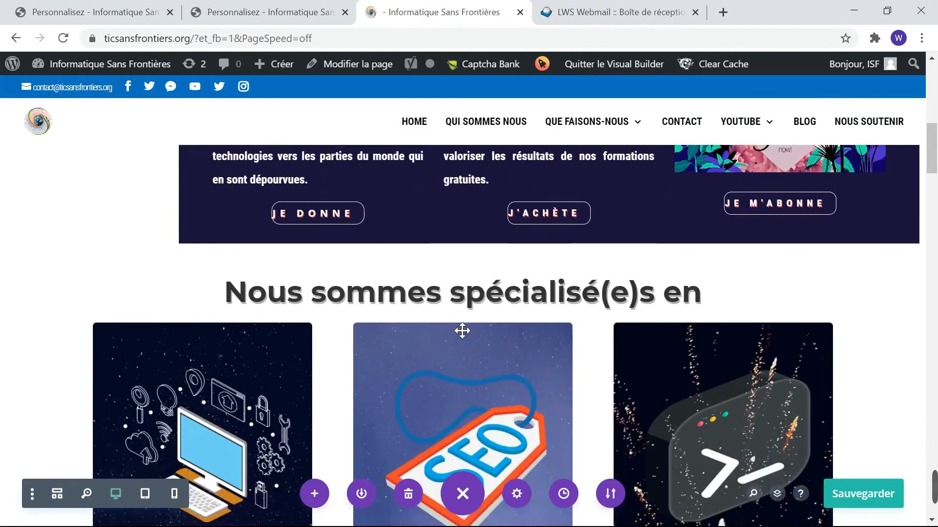
Examine the specialities heading, the call-to-action row above it, and the three specialities cards in the desktop layout
{"action": "scroll", "coordinate": [462, 331], "scroll_direction": "up", "scroll_amount": 1}
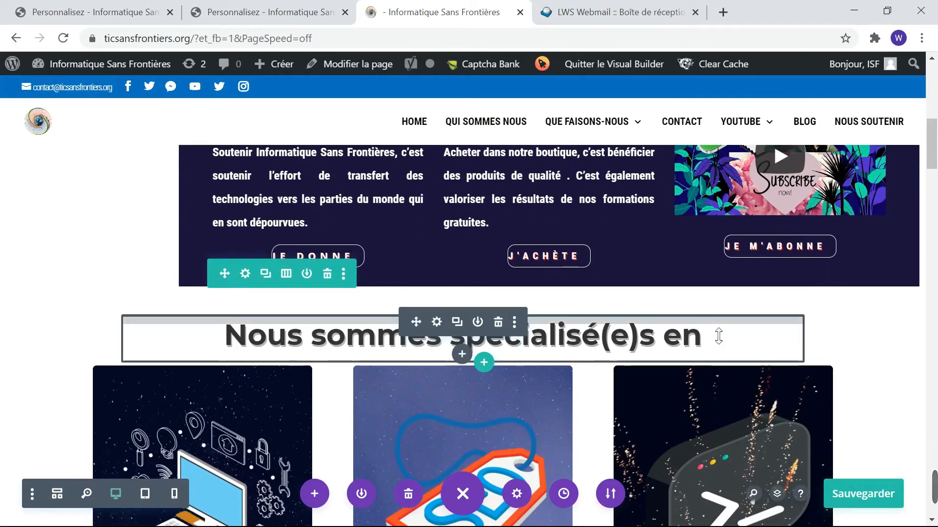
{"action": "scroll", "coordinate": [718, 336], "scroll_direction": "down", "scroll_amount": 4}
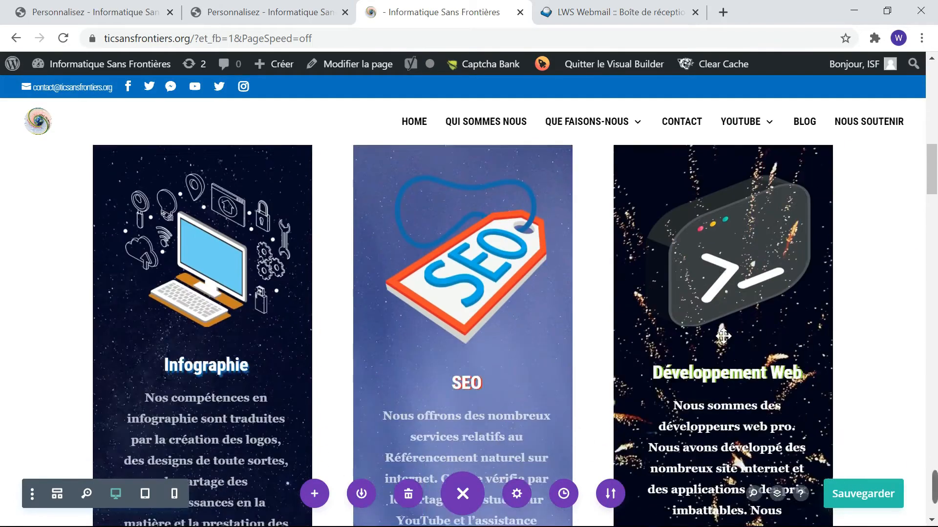
{"action": "scroll", "coordinate": [721, 336], "scroll_direction": "up", "scroll_amount": 5}
{"action": "scroll", "coordinate": [724, 336], "scroll_direction": "down", "scroll_amount": 3}
{"action": "scroll", "coordinate": [723, 336], "scroll_direction": "up", "scroll_amount": 2}
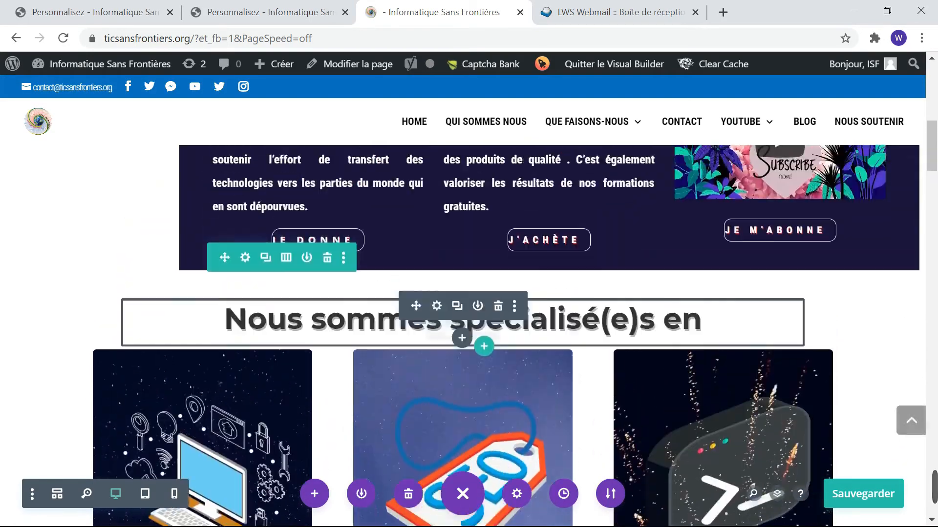
{"action": "scroll", "coordinate": [723, 336], "scroll_direction": "down", "scroll_amount": 2}
{"action": "scroll", "coordinate": [723, 336], "scroll_direction": "up", "scroll_amount": 1}
{"action": "scroll", "coordinate": [723, 336], "scroll_direction": "up", "scroll_amount": 1}
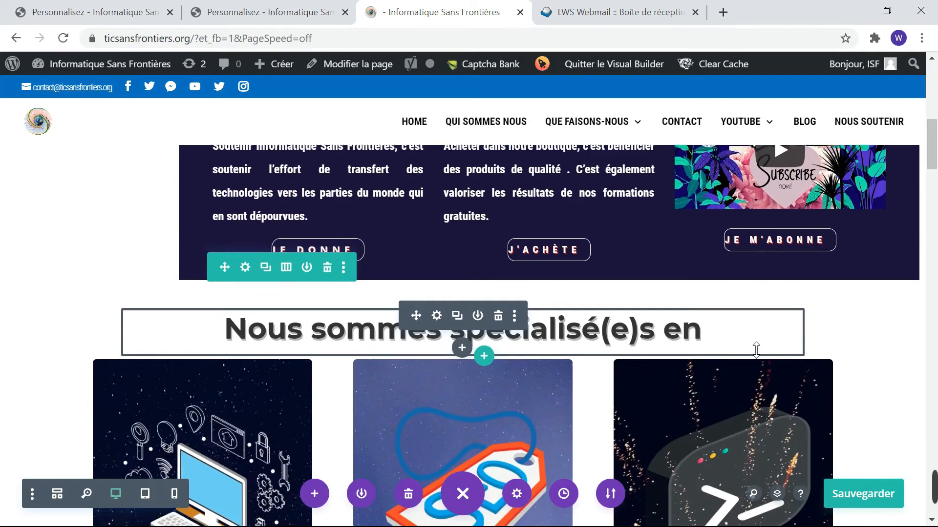
{"action": "scroll", "coordinate": [757, 348], "scroll_direction": "down", "scroll_amount": 4}
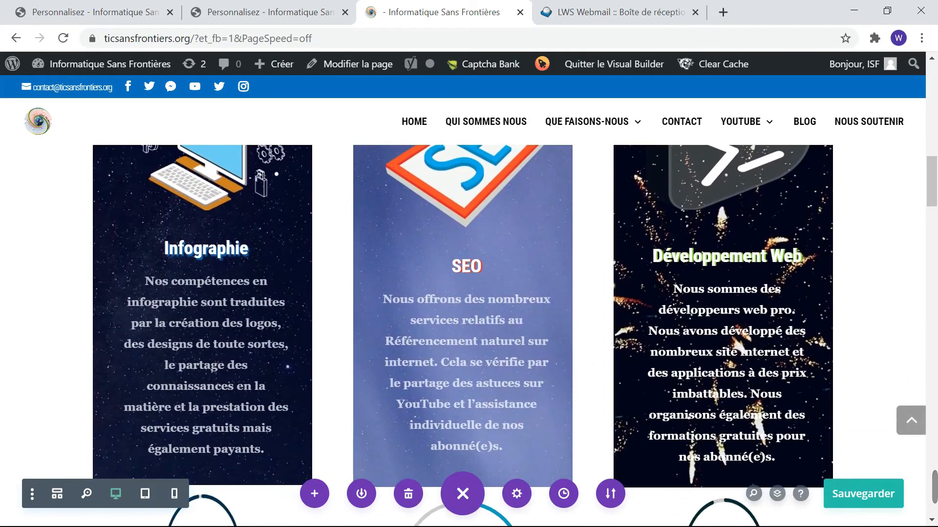
Open the customizer's tablet styles and examine how the banner, specialities heading, and Infographie card appear in the tablet preview
{"action": "left_click", "coordinate": [241, 11]}
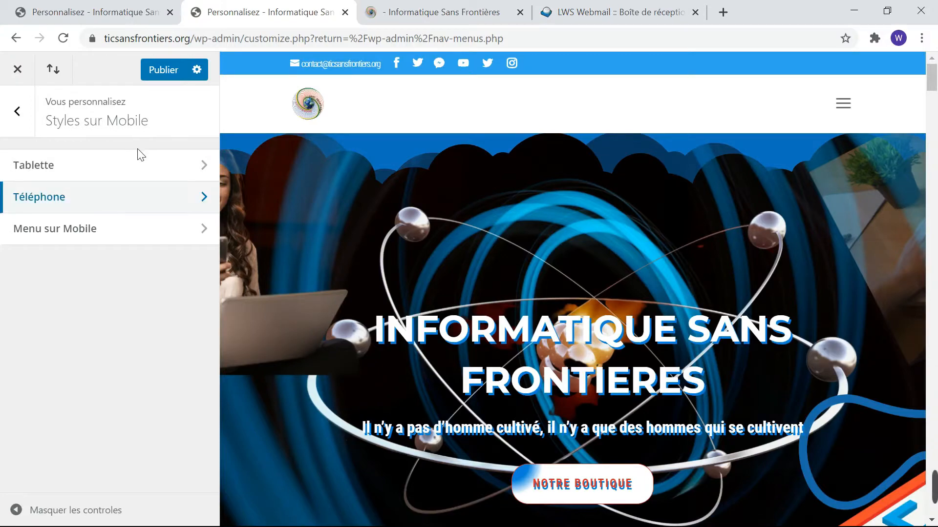
{"action": "left_click", "coordinate": [132, 164]}
{"action": "scroll", "coordinate": [621, 377], "scroll_direction": "down", "scroll_amount": 15}
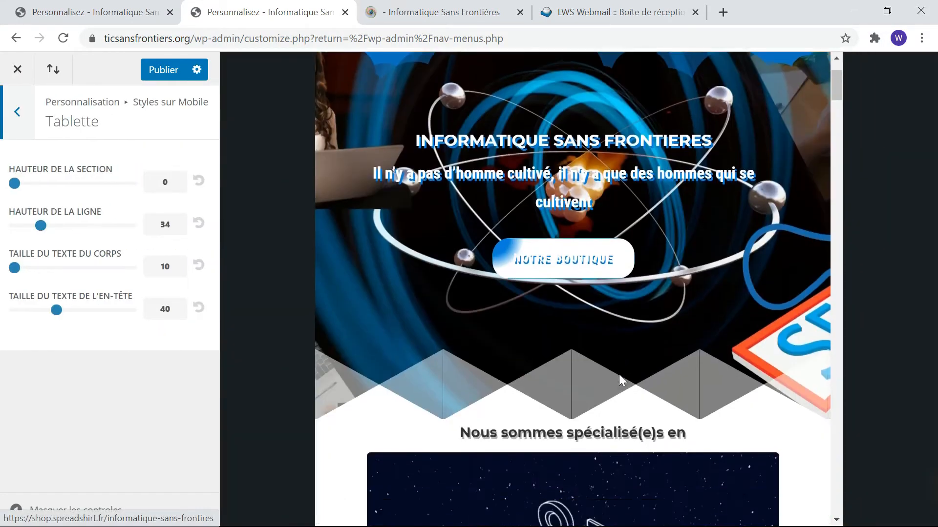
{"action": "scroll", "coordinate": [619, 379], "scroll_direction": "down", "scroll_amount": 10}
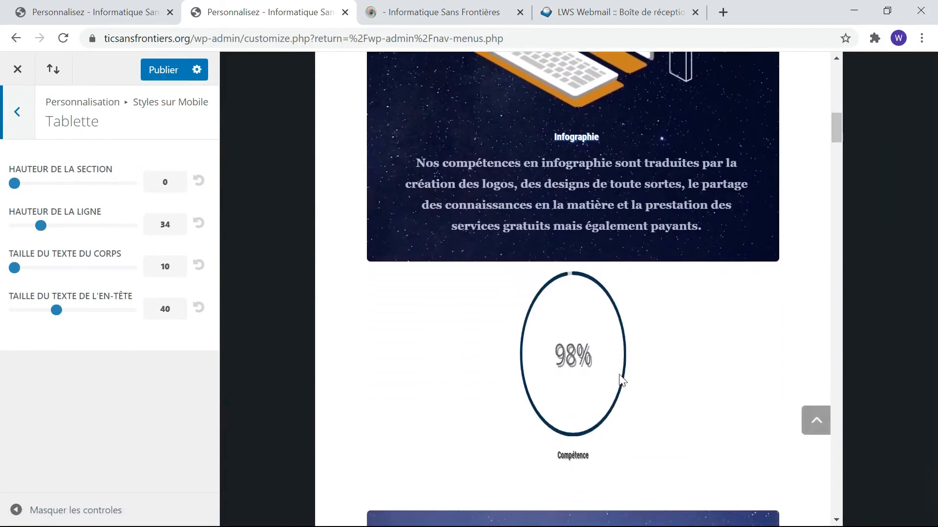
{"action": "scroll", "coordinate": [624, 381], "scroll_direction": "up", "scroll_amount": 20}
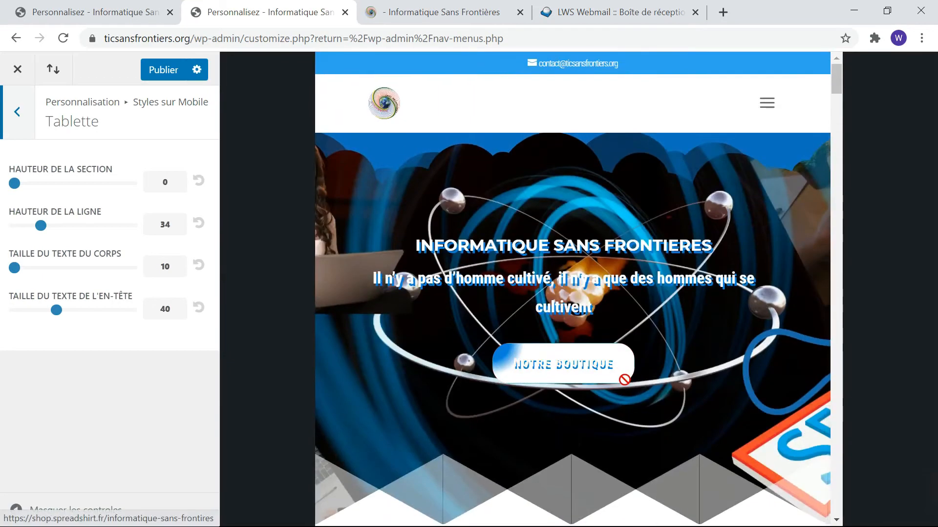
Return to the Visual Builder and examine the specialities cards and the Compétence circle counters beneath them
{"action": "left_click", "coordinate": [370, 9]}
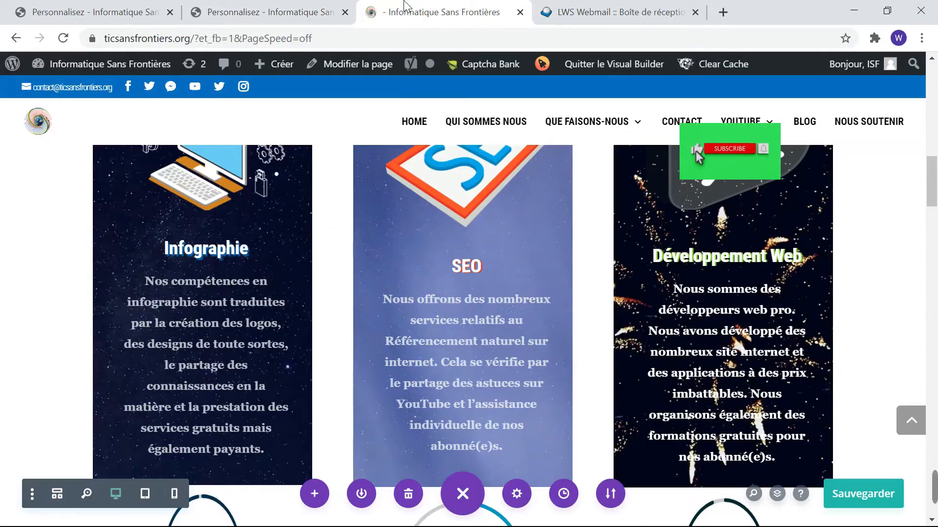
{"action": "scroll", "coordinate": [455, 234], "scroll_direction": "up", "scroll_amount": 1}
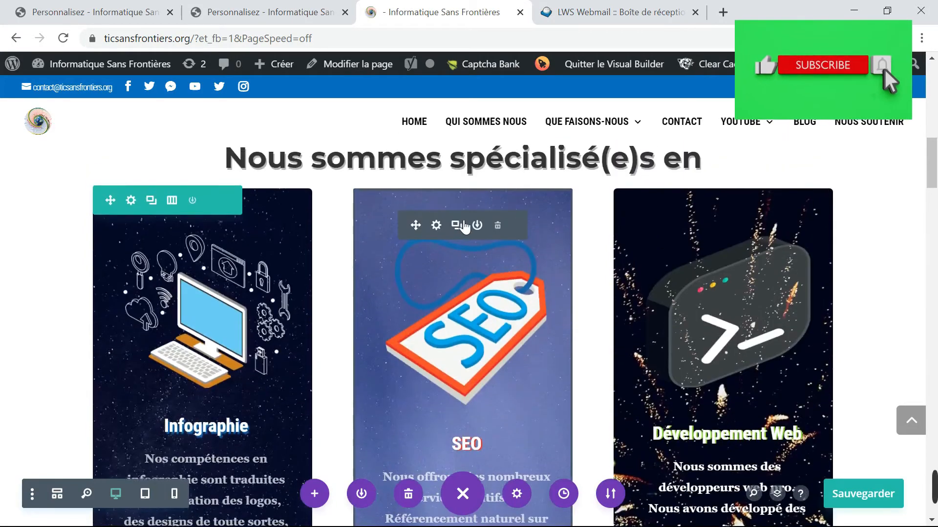
{"action": "scroll", "coordinate": [468, 227], "scroll_direction": "down", "scroll_amount": 1}
{"action": "scroll", "coordinate": [469, 227], "scroll_direction": "up", "scroll_amount": 3}
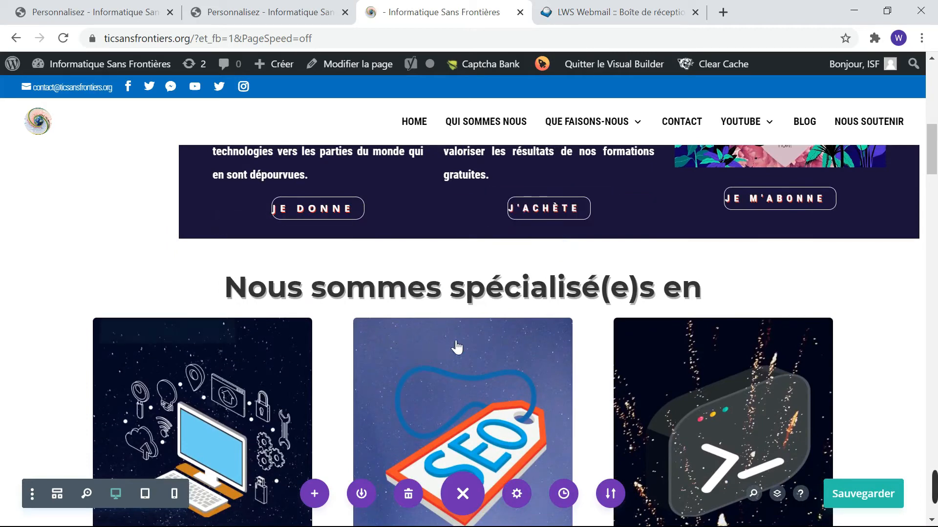
{"action": "scroll", "coordinate": [450, 360], "scroll_direction": "down", "scroll_amount": 3}
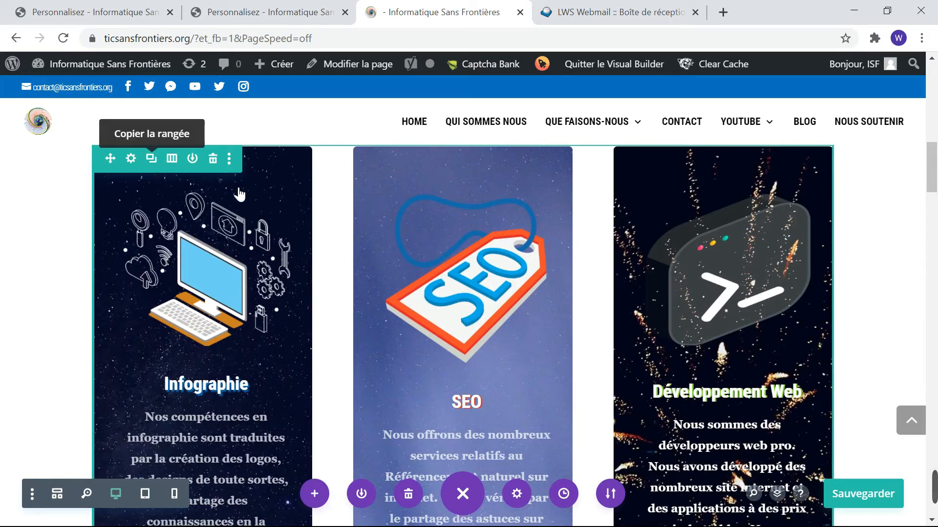
{"action": "scroll", "coordinate": [240, 194], "scroll_direction": "down", "scroll_amount": 3}
{"action": "scroll", "coordinate": [242, 195], "scroll_direction": "down", "scroll_amount": 8}
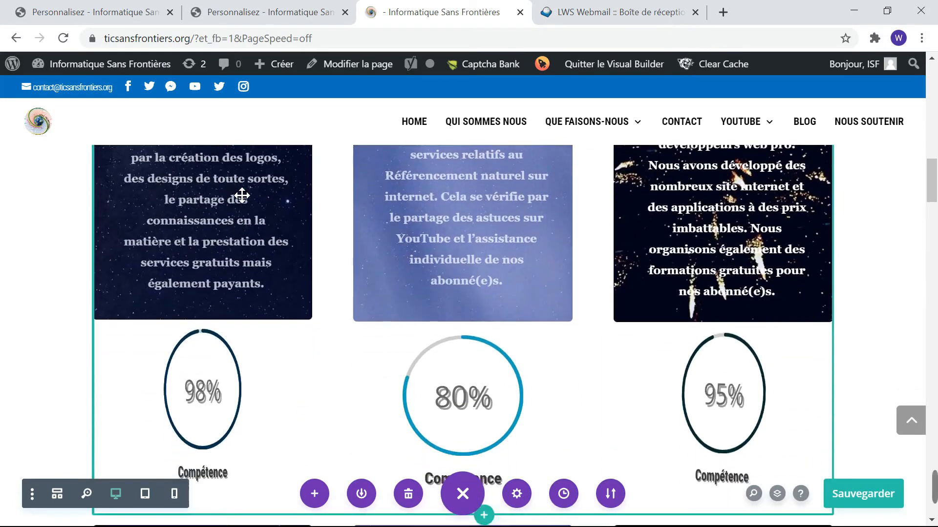
{"action": "scroll", "coordinate": [215, 304], "scroll_direction": "up", "scroll_amount": 7}
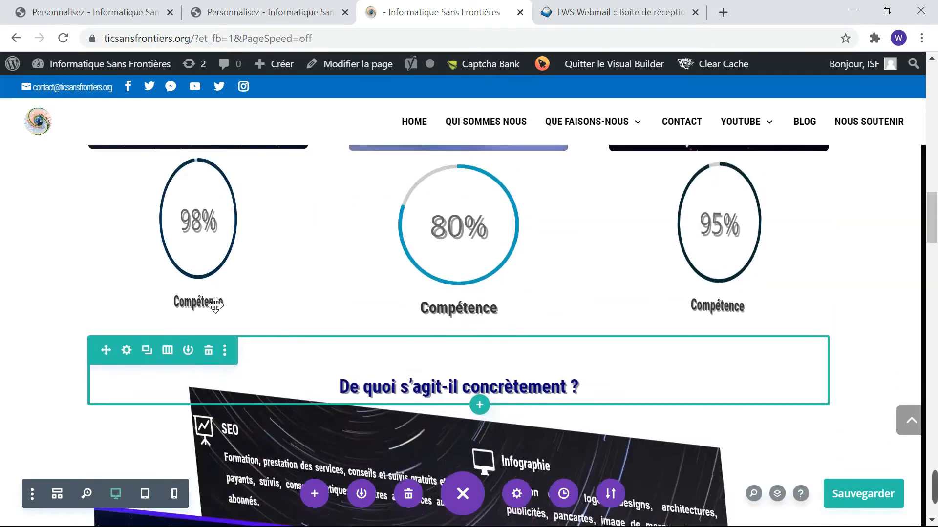
{"action": "scroll", "coordinate": [215, 305], "scroll_direction": "up", "scroll_amount": 3}
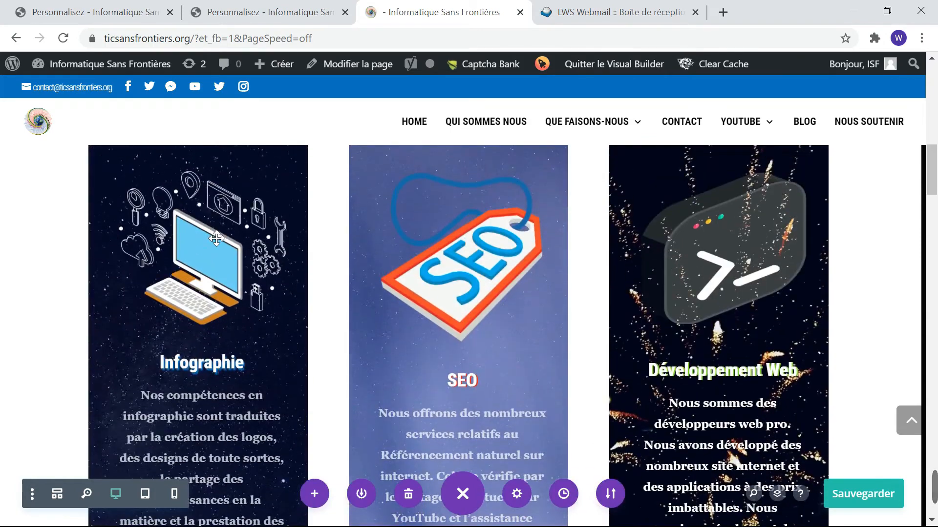
{"action": "scroll", "coordinate": [365, 315], "scroll_direction": "up", "scroll_amount": 1}
{"action": "scroll", "coordinate": [364, 314], "scroll_direction": "down", "scroll_amount": 5}
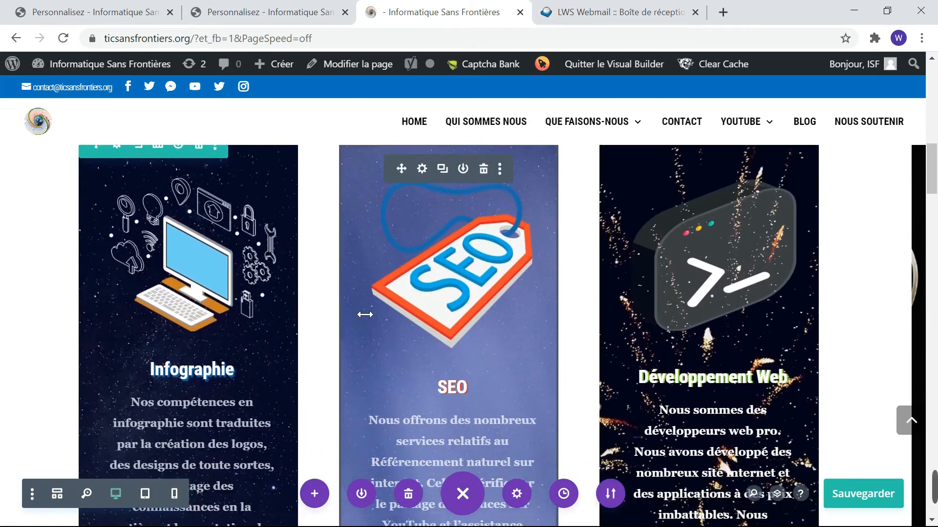
{"action": "scroll", "coordinate": [364, 314], "scroll_direction": "down", "scroll_amount": 2}
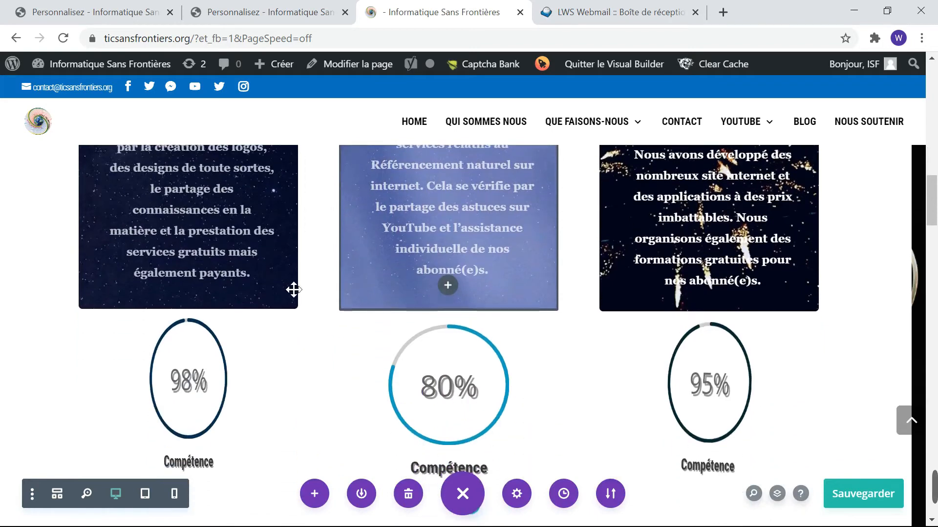
{"action": "left_click_drag", "start_coordinate": [259, 337], "coordinate": [293, 338]}
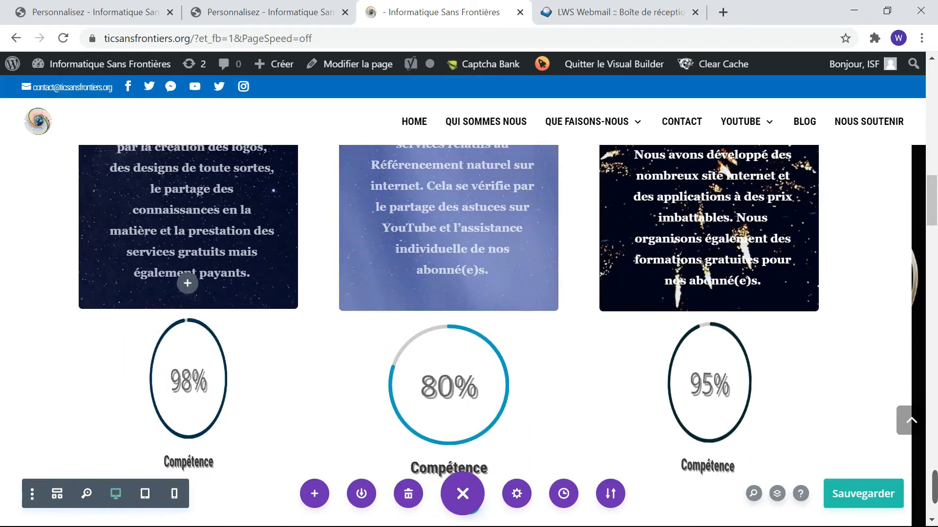
Disable the Infographie card's display on phone and tablet in its visibility settings and apply the settings
{"action": "scroll", "coordinate": [185, 303], "scroll_direction": "up", "scroll_amount": 5}
{"action": "scroll", "coordinate": [222, 258], "scroll_direction": "up", "scroll_amount": 3}
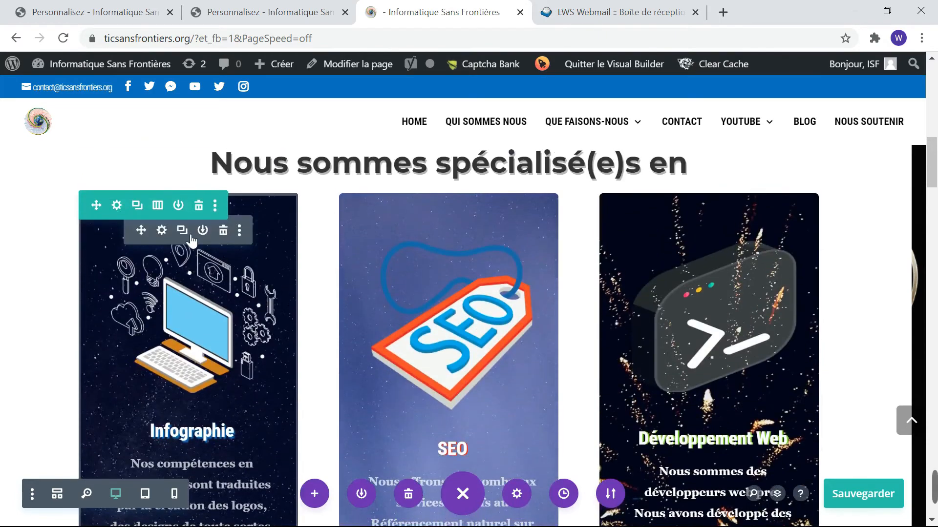
{"action": "left_click", "coordinate": [163, 231]}
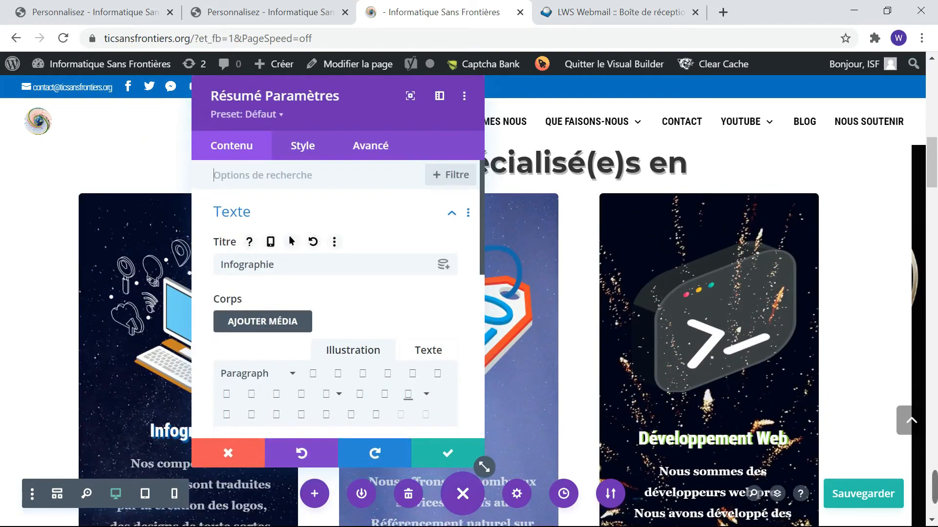
{"action": "left_click", "coordinate": [369, 146]}
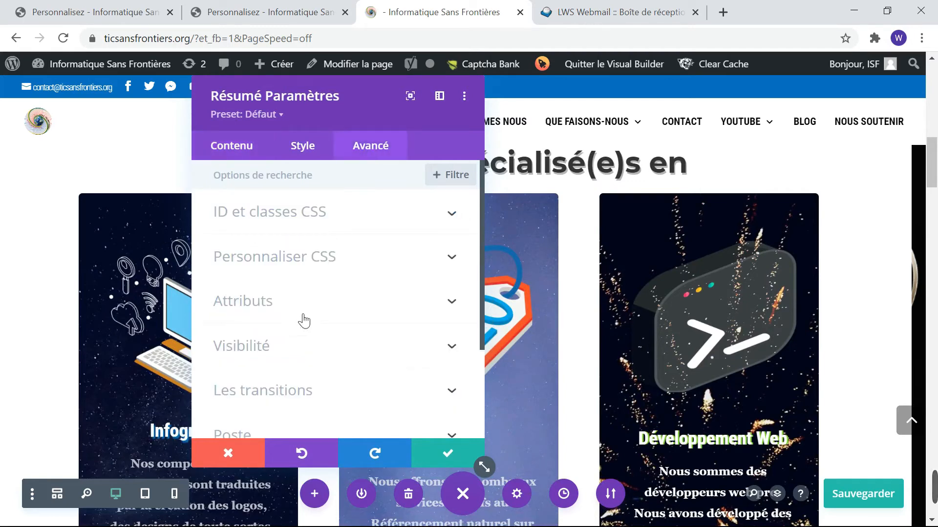
{"action": "left_click", "coordinate": [294, 346]}
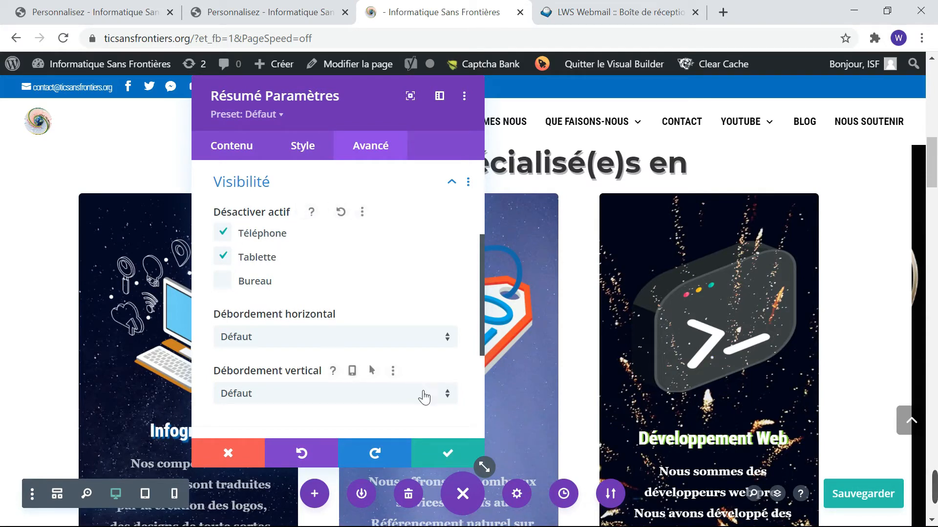
{"action": "left_click", "coordinate": [446, 452]}
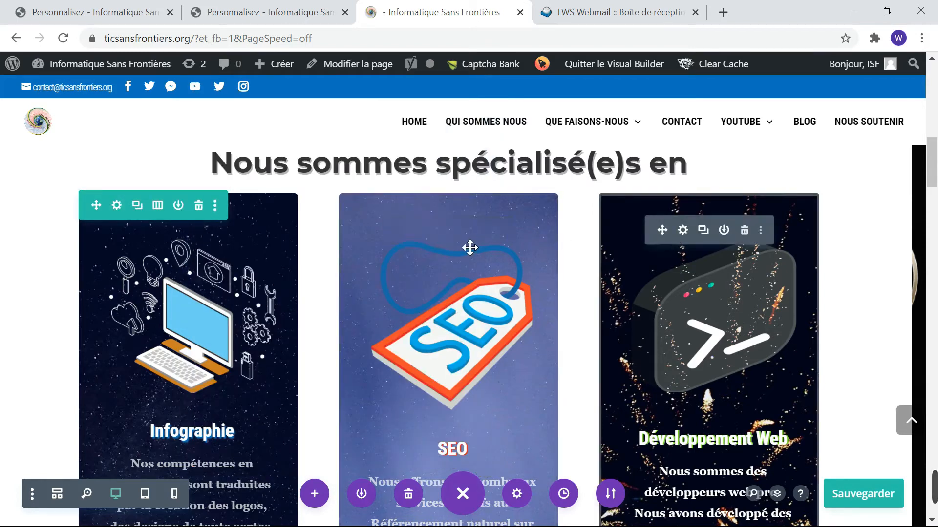
Disable the SEO card's display on phone and tablet in its visibility settings and apply the settings
{"action": "left_click", "coordinate": [426, 230]}
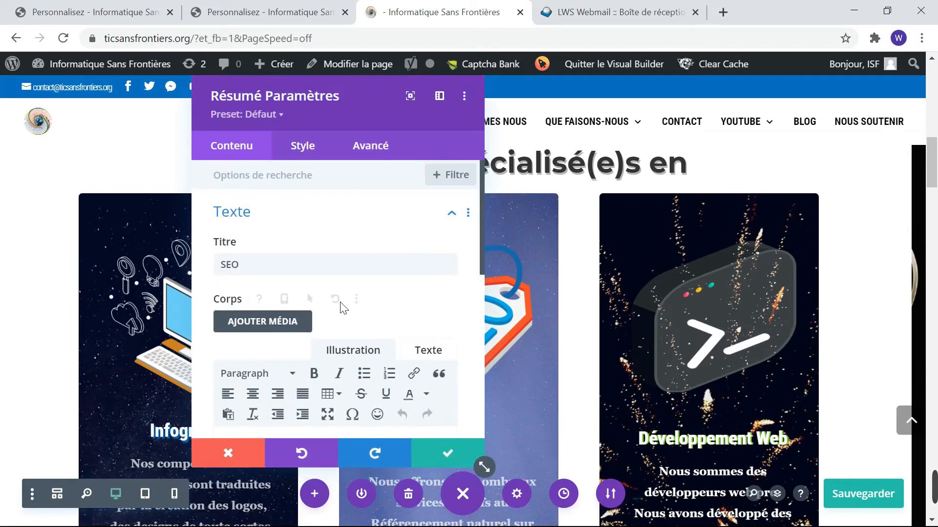
{"action": "left_click", "coordinate": [379, 157]}
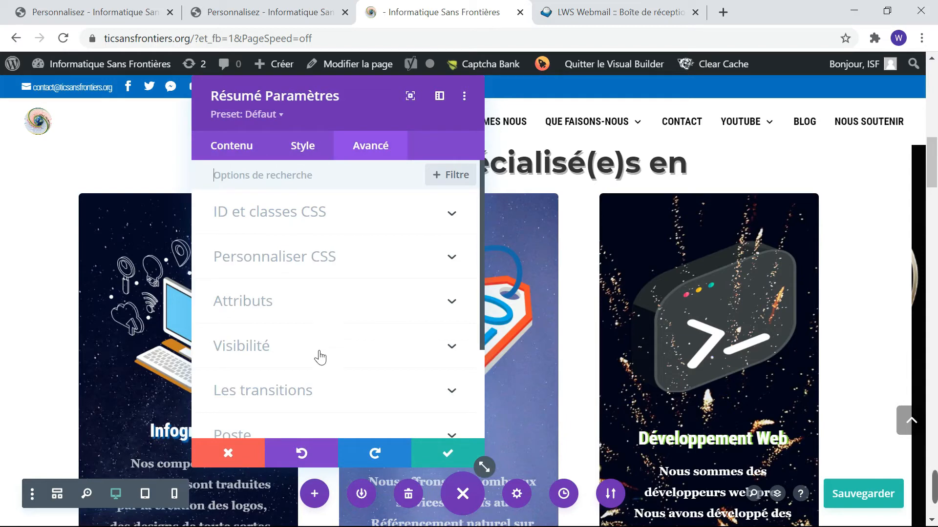
{"action": "left_click", "coordinate": [320, 352]}
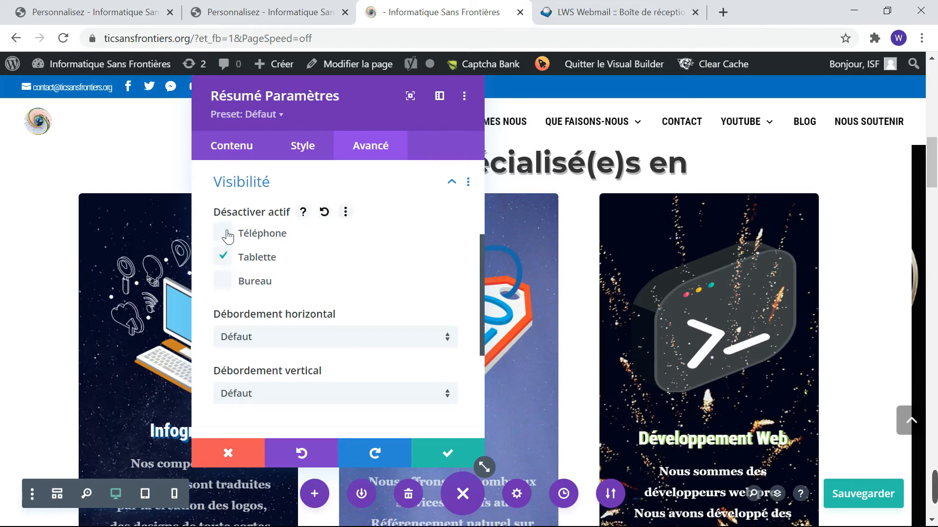
{"action": "left_click", "coordinate": [449, 453]}
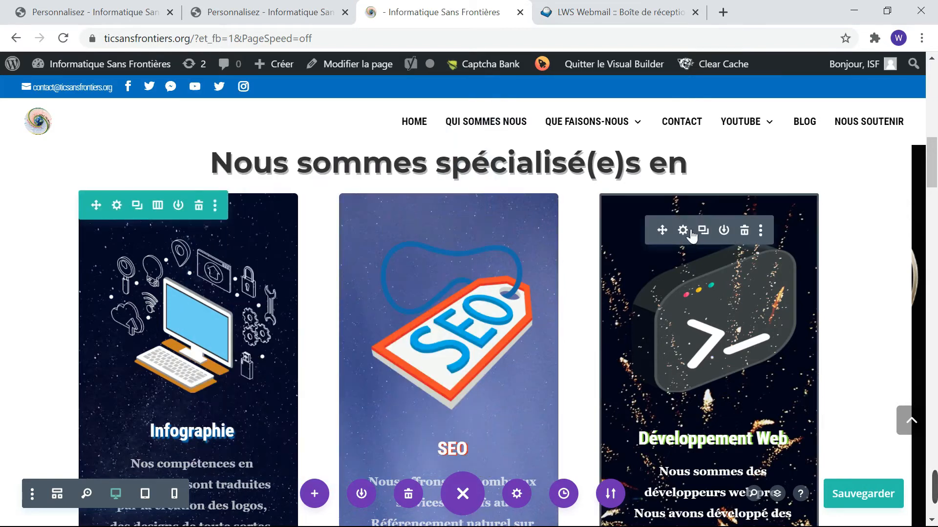
Save the page and disable the Développement Web card's display on phone and tablet, applying its settings
{"action": "left_click", "coordinate": [683, 231]}
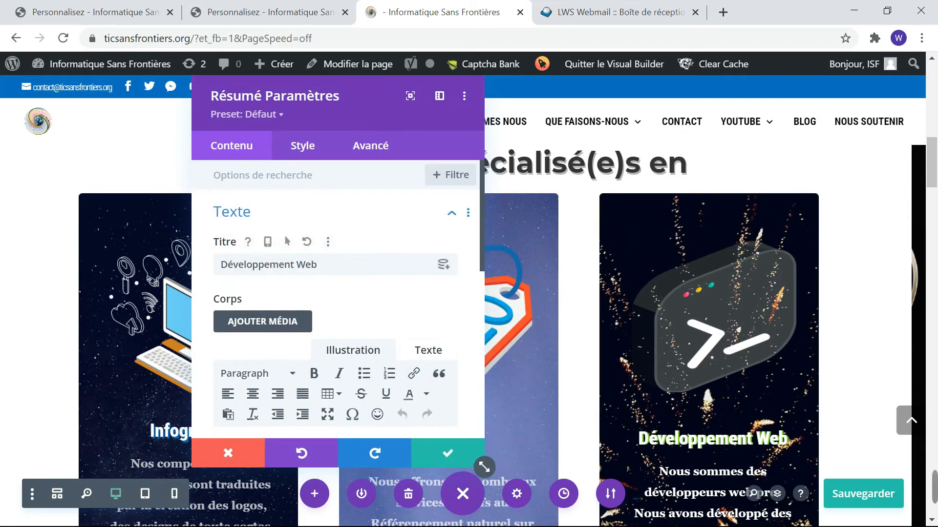
{"action": "left_click", "coordinate": [374, 153]}
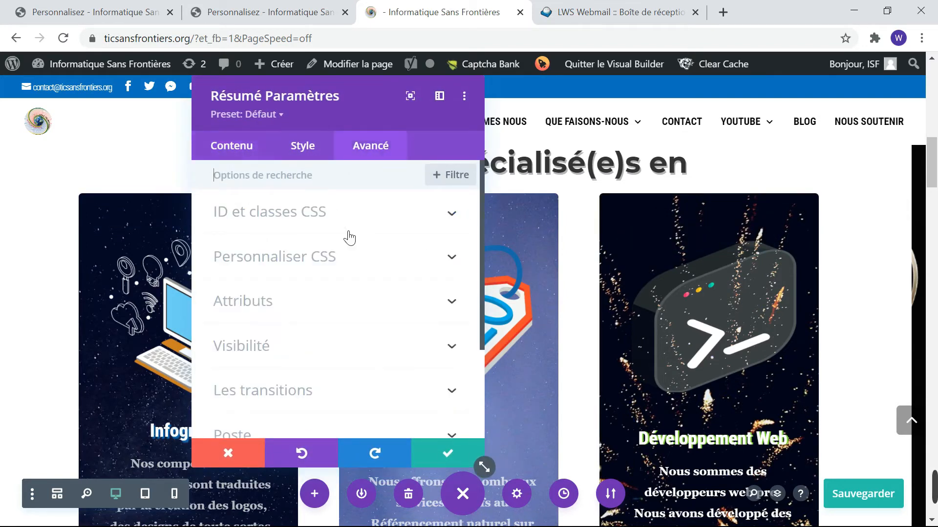
{"action": "key", "text": "ctrl+s"}
{"action": "left_click", "coordinate": [304, 347]}
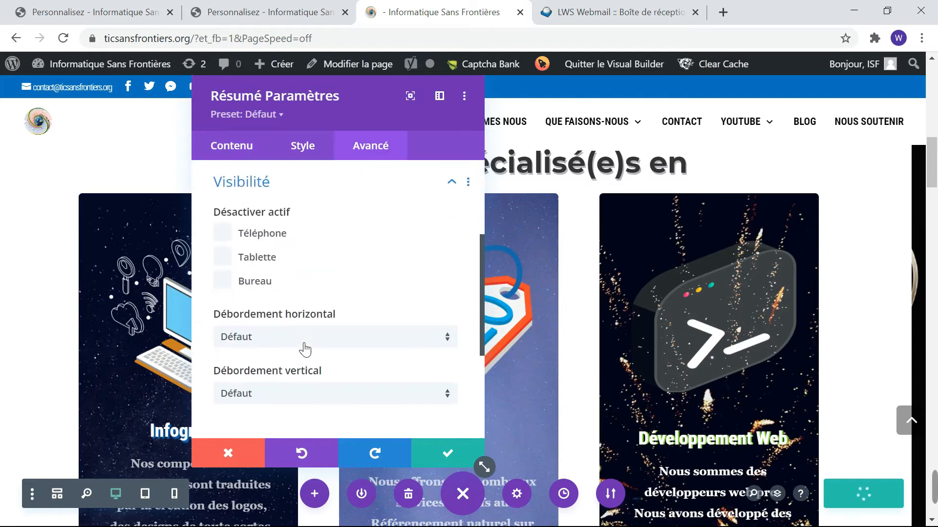
{"action": "left_click", "coordinate": [224, 259]}
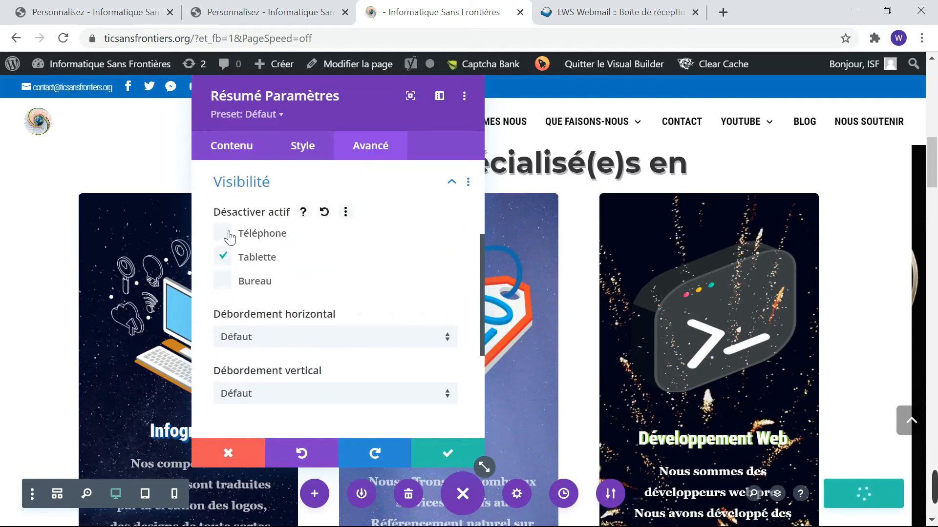
{"action": "left_click", "coordinate": [453, 460]}
Duplicate the 98% Compétence circle counter below the Infographie card
{"action": "scroll", "coordinate": [629, 336], "scroll_direction": "down", "scroll_amount": 7}
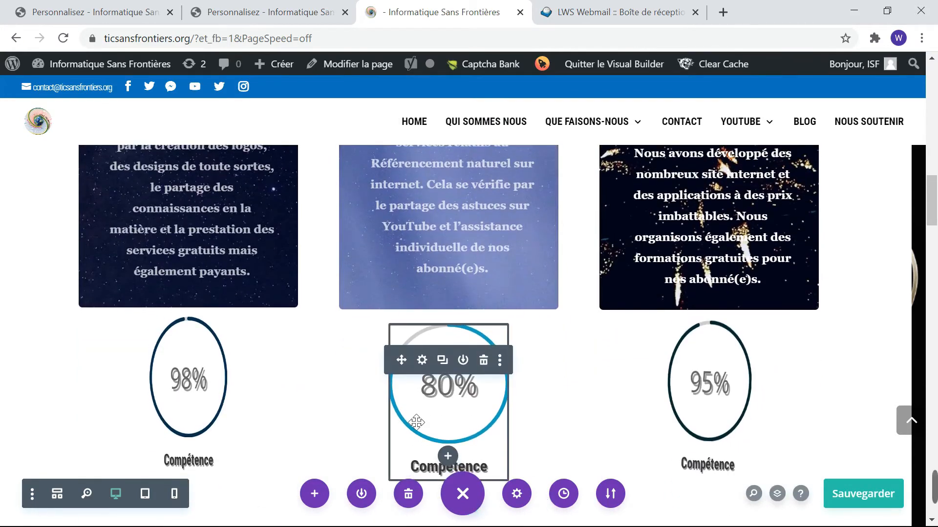
{"action": "scroll", "coordinate": [411, 423], "scroll_direction": "down", "scroll_amount": 2}
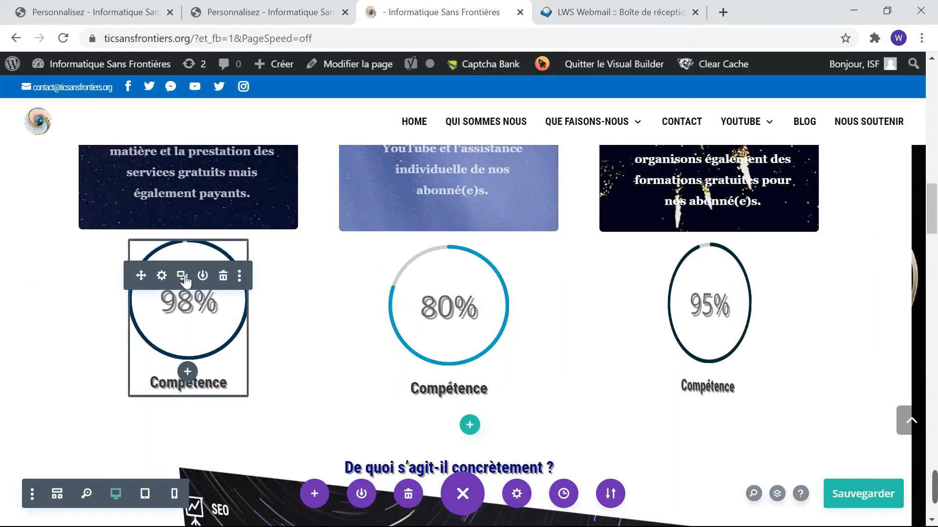
{"action": "left_click", "coordinate": [183, 277]}
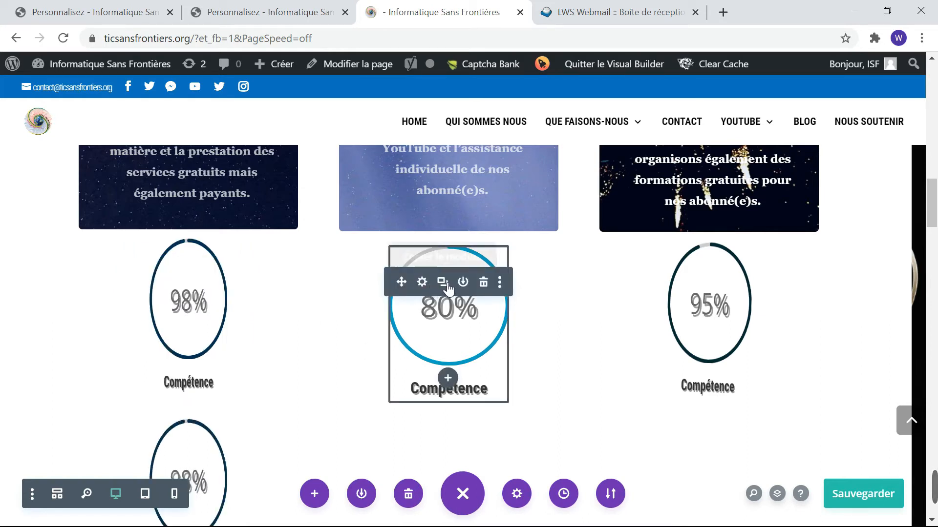
Duplicate the 80% and 95% Compétence circle counters below the SEO and Développement Web cards
{"action": "left_click", "coordinate": [445, 284]}
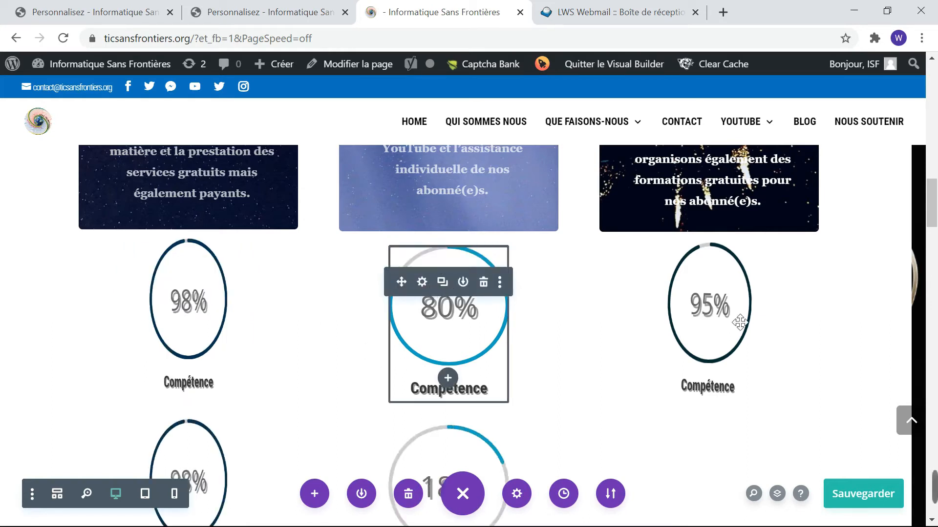
{"action": "key", "text": "ctrl+z"}
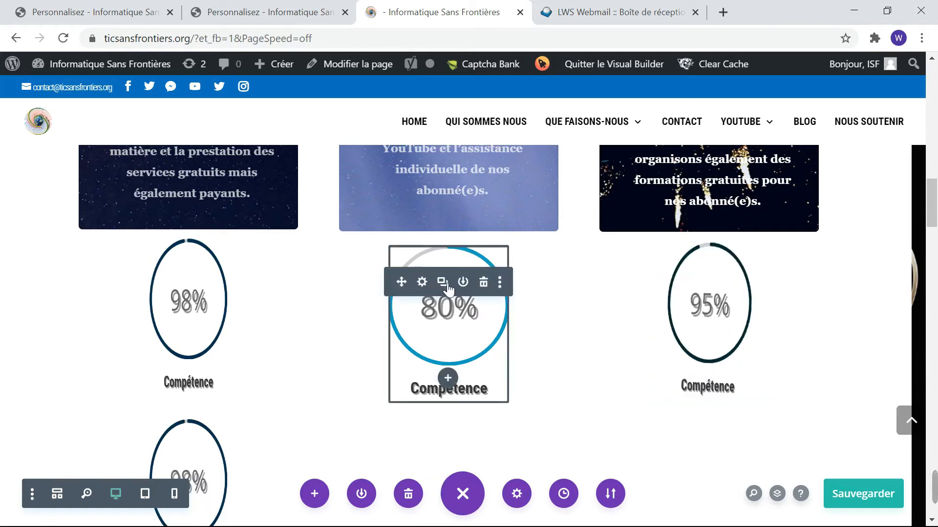
{"action": "left_click", "coordinate": [447, 285]}
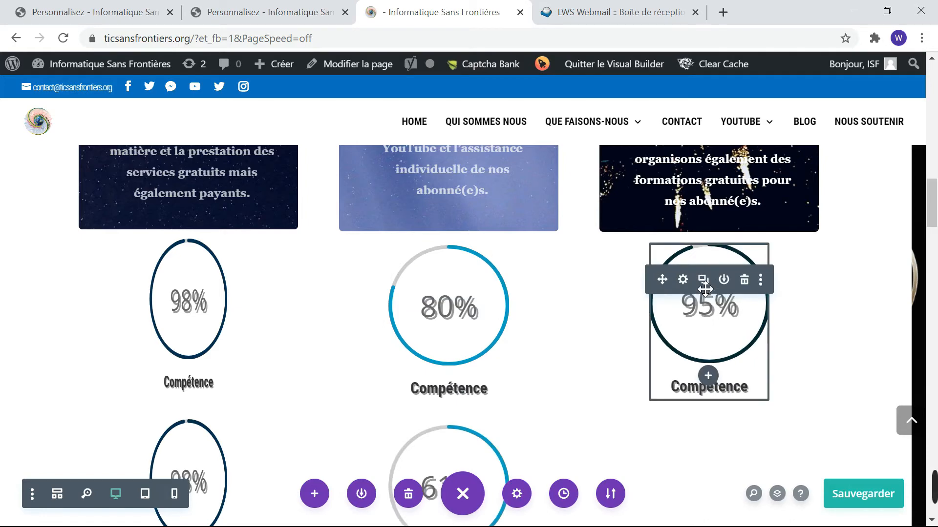
{"action": "left_click", "coordinate": [708, 285]}
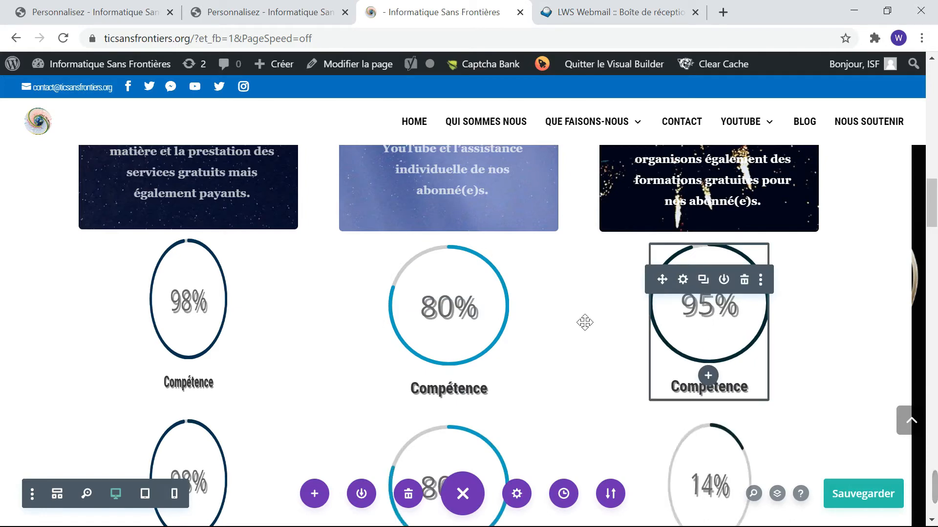
{"action": "scroll", "coordinate": [582, 324], "scroll_direction": "down", "scroll_amount": 3}
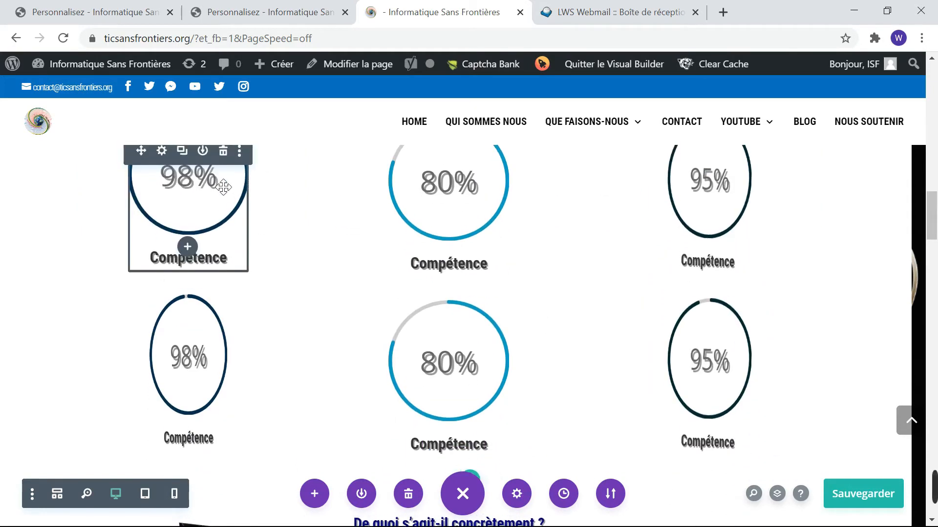
{"action": "scroll", "coordinate": [220, 185], "scroll_direction": "up", "scroll_amount": 2}
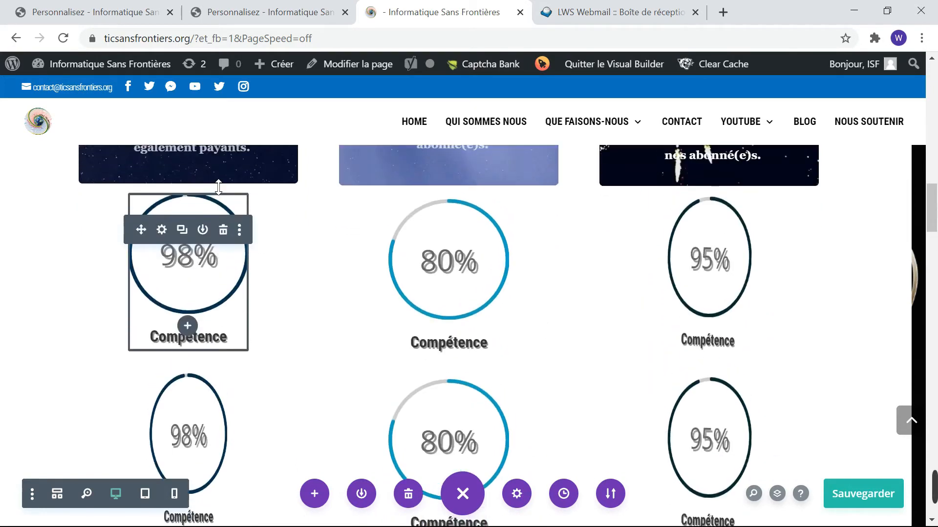
Disable the upper 98% Compétence counter's display on phone and tablet in its visibility settings and apply the settings
{"action": "left_click", "coordinate": [161, 230]}
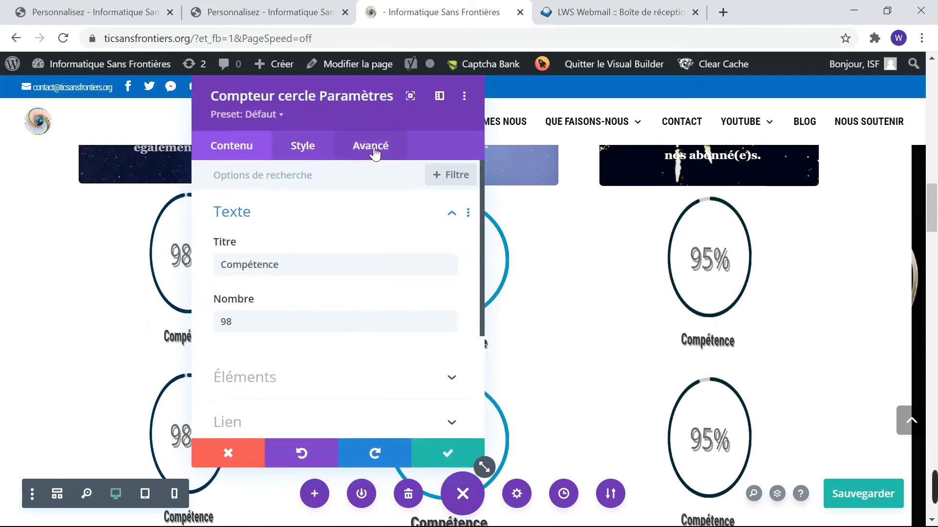
{"action": "left_click", "coordinate": [375, 152]}
{"action": "left_click", "coordinate": [257, 304]}
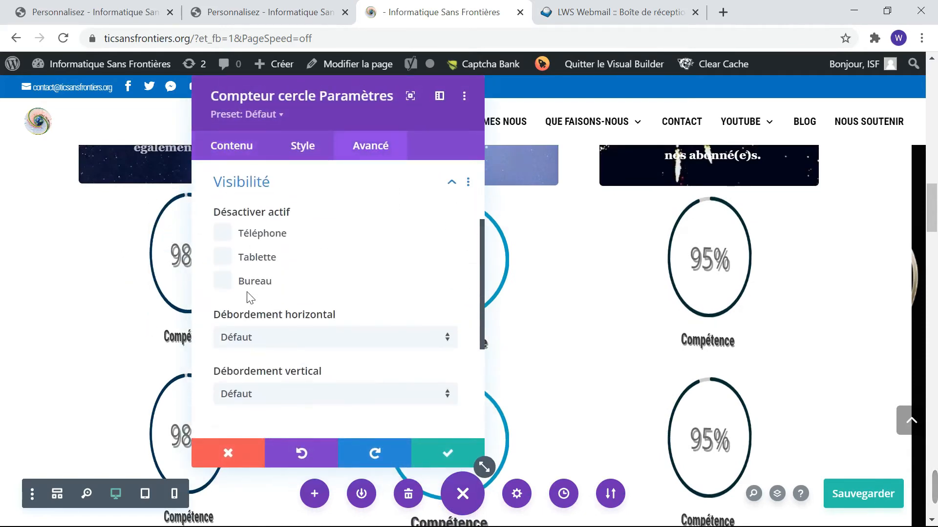
{"action": "left_click", "coordinate": [225, 258]}
{"action": "left_click", "coordinate": [225, 234]}
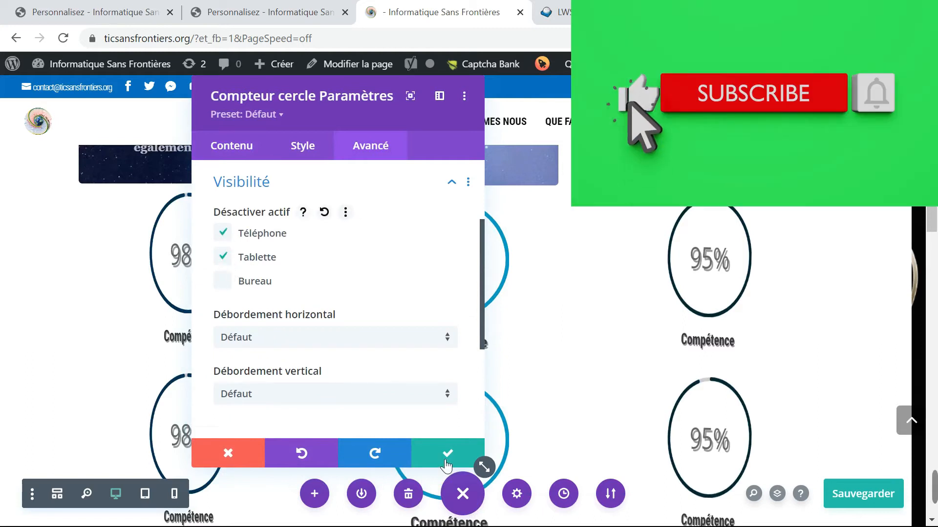
{"action": "left_click", "coordinate": [449, 462]}
Replace the upper 98% circle counter's title with "Infographie"
{"action": "scroll", "coordinate": [588, 391], "scroll_direction": "down", "scroll_amount": 2}
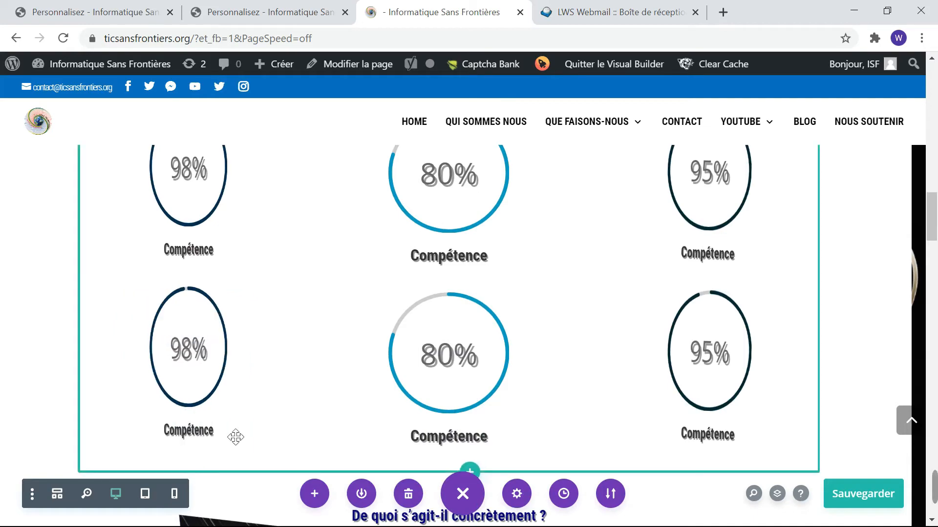
{"action": "scroll", "coordinate": [236, 437], "scroll_direction": "up", "scroll_amount": 5}
{"action": "scroll", "coordinate": [236, 437], "scroll_direction": "down", "scroll_amount": 3}
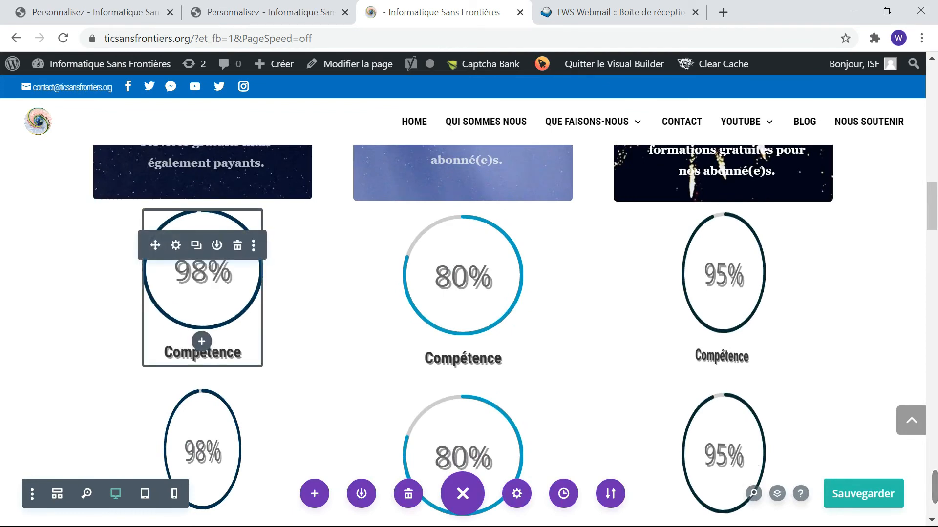
{"action": "key", "text": "BackSpace"}
{"action": "key", "text": "BackSpace"}
{"action": "key", "text": "BackSpace"}
{"action": "key", "text": "BackSpace"}
{"action": "key", "text": "BackSpace"}
{"action": "key", "text": "BackSpace"}
{"action": "key", "text": "BackSpace"}
{"action": "key", "text": "BackSpace"}
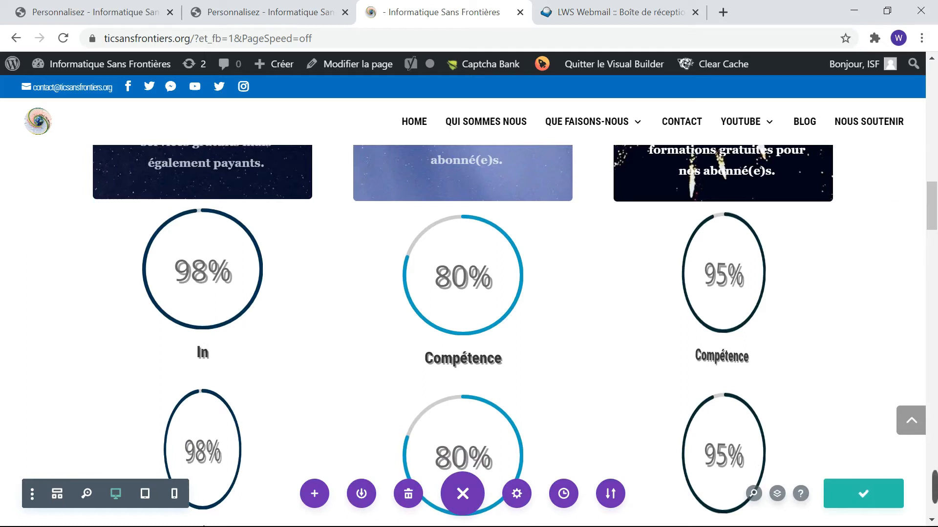
{"action": "type", "text": "Infographie"}
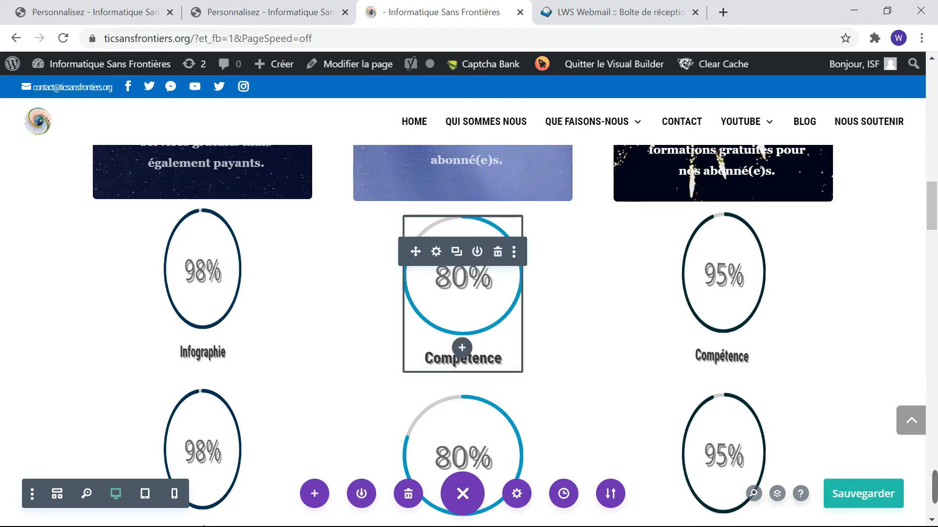
Replace the upper 80% circle counter's title with "SEO"
{"action": "key", "text": "BackSpace"}
{"action": "key", "text": "BackSpace"}
{"action": "key", "text": "BackSpace"}
{"action": "key", "text": "BackSpace"}
{"action": "key", "text": "BackSpace"}
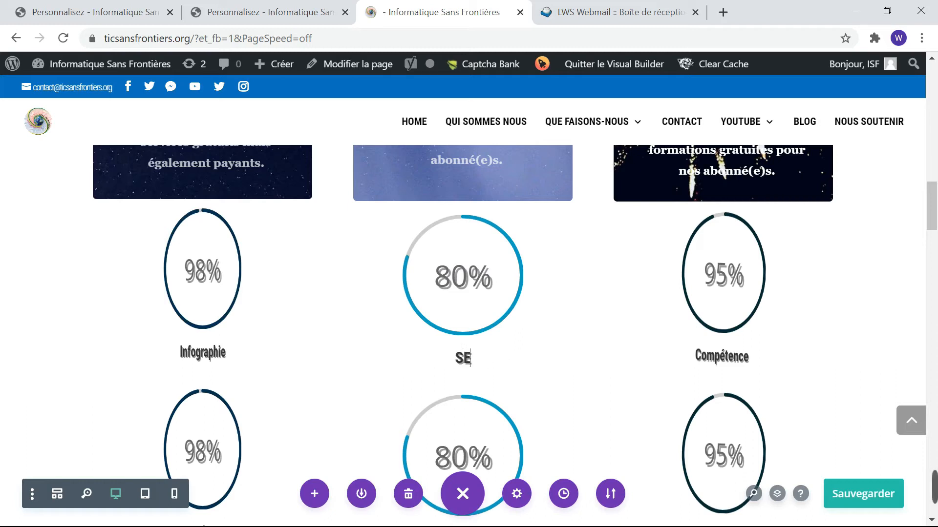
{"action": "type", "text": "O"}
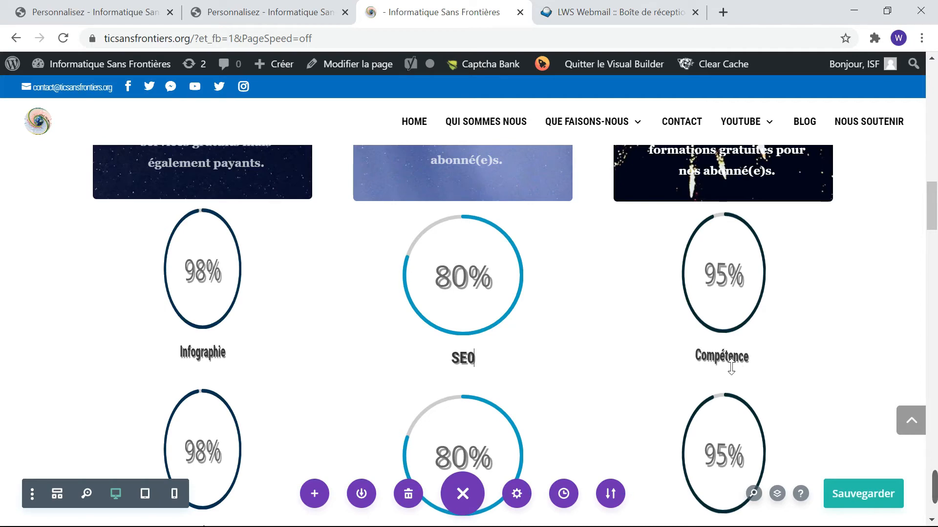
{"action": "left_click", "coordinate": [753, 358]}
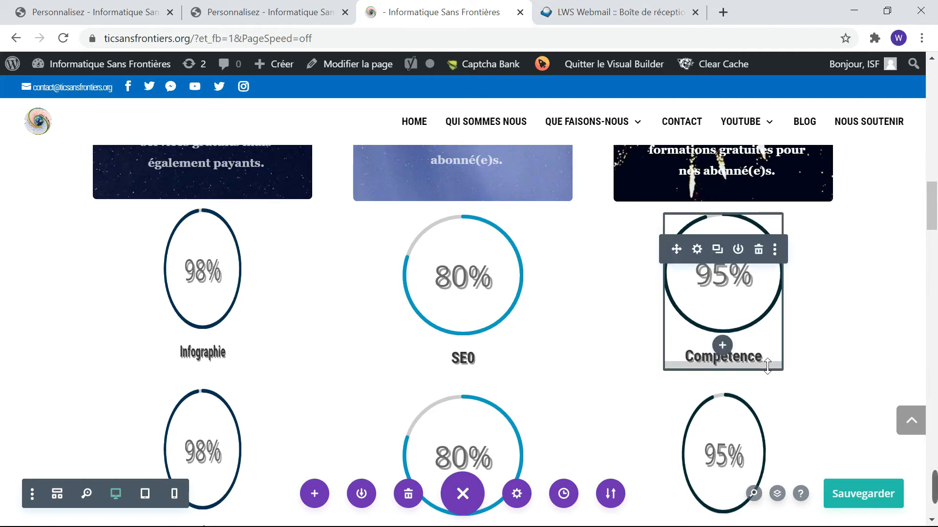
Replace the title of the duplicated 98% circle counter in the lower row with "Infographie"
{"action": "scroll", "coordinate": [754, 358], "scroll_direction": "down", "scroll_amount": 2}
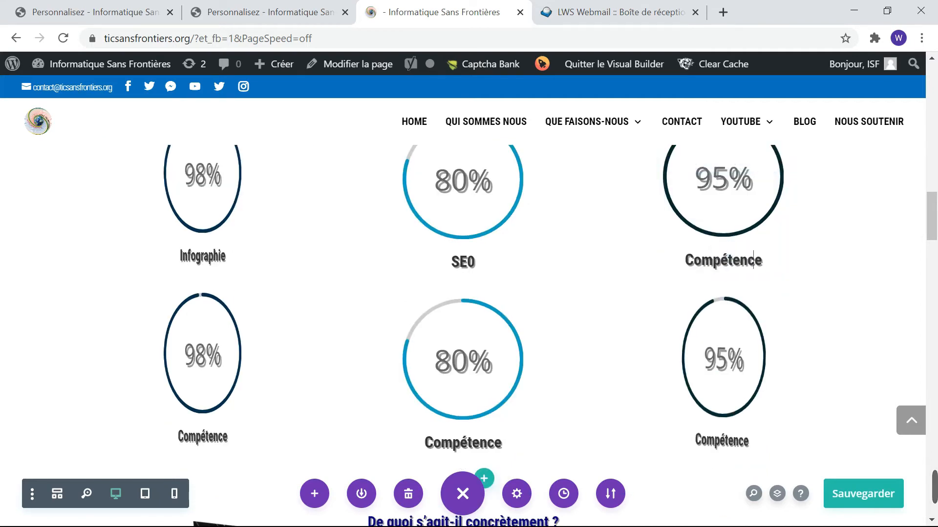
{"action": "scroll", "coordinate": [181, 259], "scroll_direction": "down", "scroll_amount": 3}
{"action": "mouse_move", "coordinate": [206, 316]}
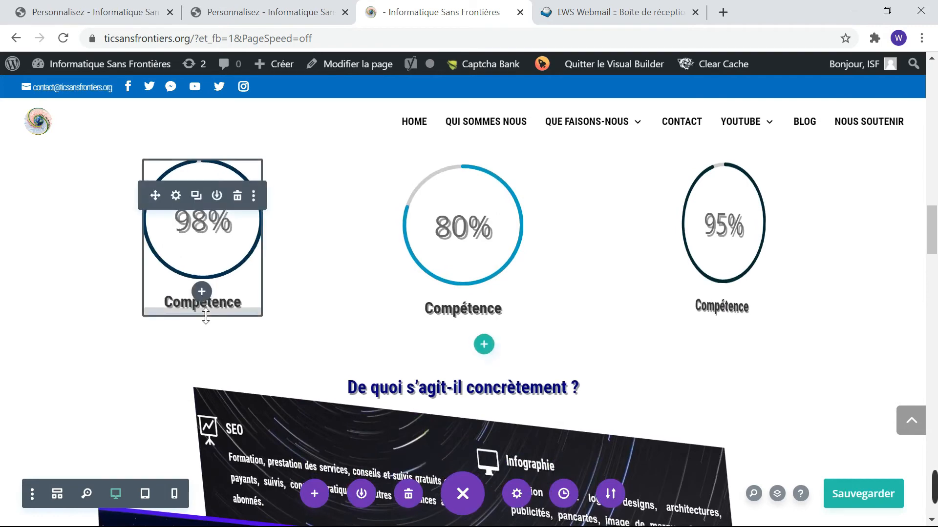
{"action": "left_click", "coordinate": [240, 302]}
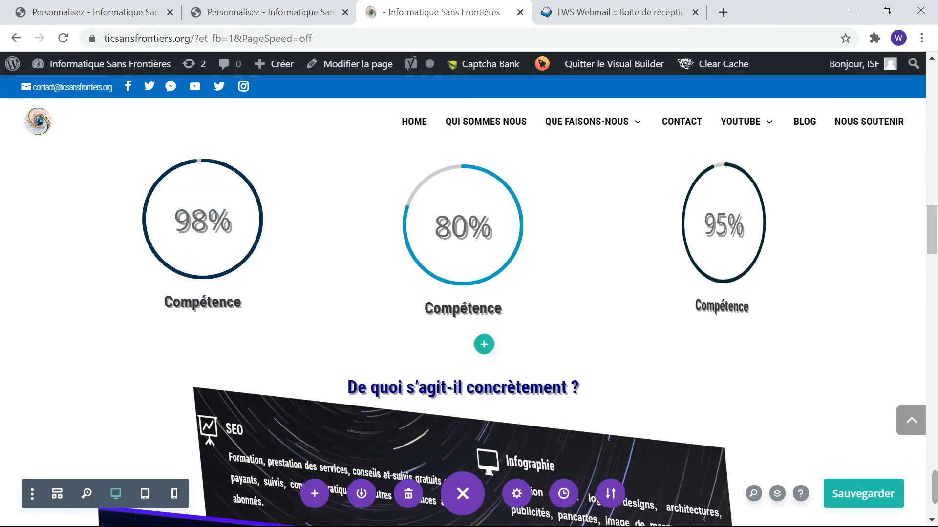
{"action": "key", "text": "BackSpace"}
{"action": "key", "text": "BackSpace"}
{"action": "key", "text": "BackSpace"}
{"action": "key", "text": "BackSpace"}
{"action": "key", "text": "BackSpace"}
{"action": "key", "text": "BackSpace"}
{"action": "key", "text": "BackSpace"}
{"action": "key", "text": "BackSpace"}
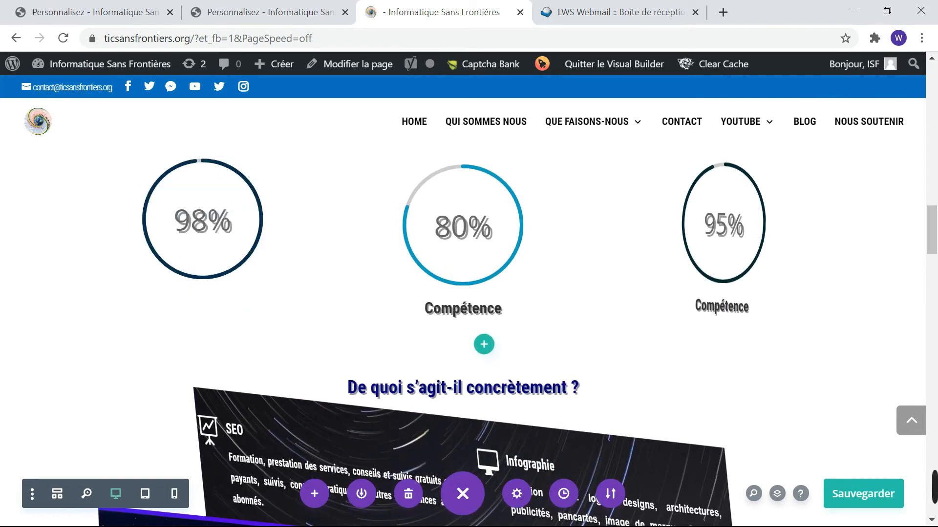
{"action": "type", "text": "Infographie"}
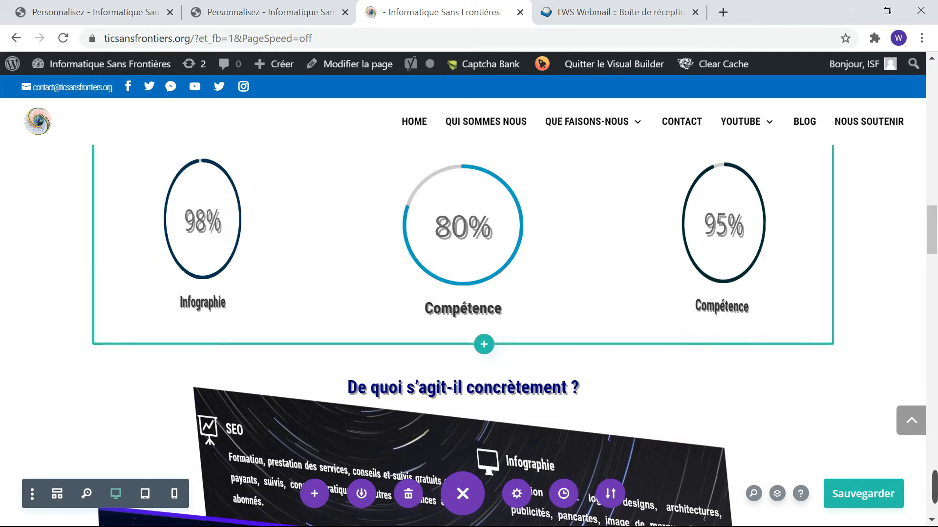
Replace the title of the duplicated 80% circle counter in the lower row with "SEO"
{"action": "left_click", "coordinate": [501, 308]}
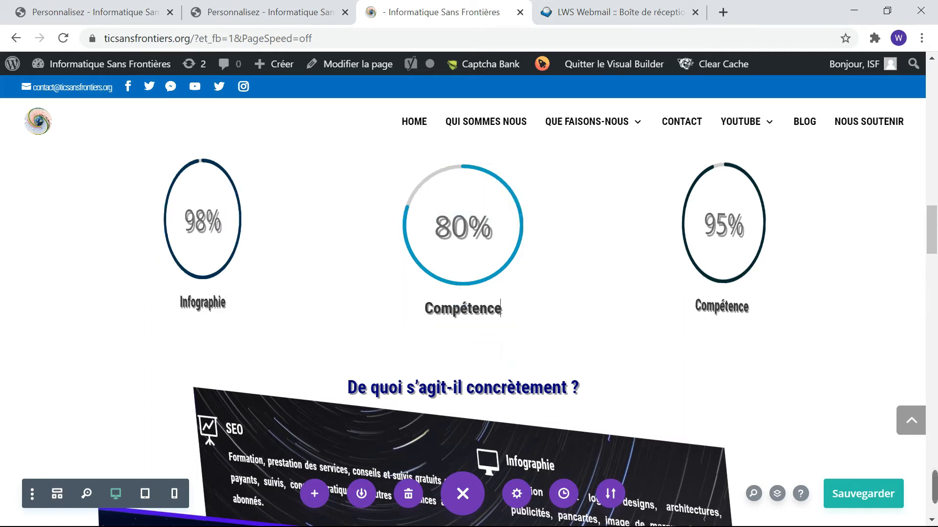
{"action": "key", "text": "BackSpace"}
{"action": "key", "text": "BackSpace"}
{"action": "key", "text": "BackSpace"}
{"action": "key", "text": "BackSpace"}
{"action": "key", "text": "BackSpace"}
{"action": "key", "text": "BackSpace"}
{"action": "key", "text": "BackSpace"}
{"action": "key", "text": "BackSpace"}
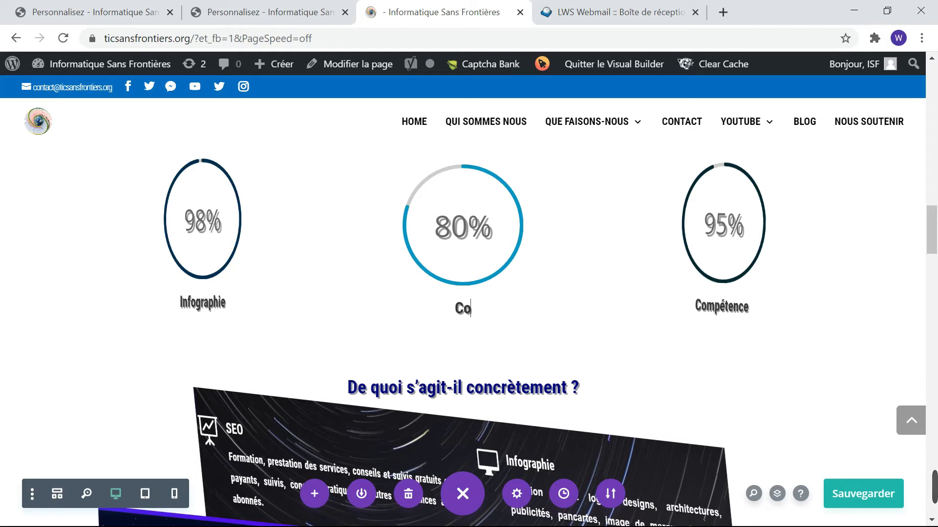
{"action": "type", "text": "SEO"}
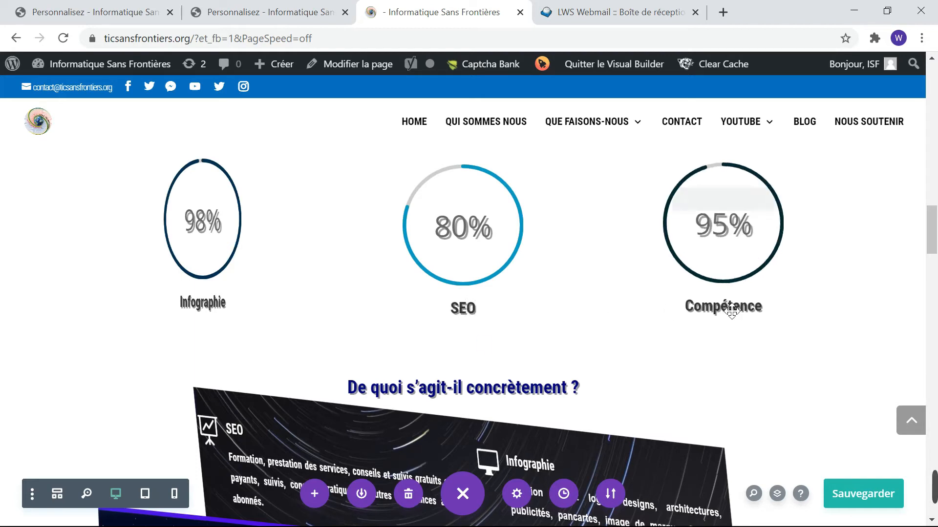
Replace the title of the duplicated 95% circle counter in the lower row with "Developpement web"
{"action": "mouse_move", "coordinate": [758, 318]}
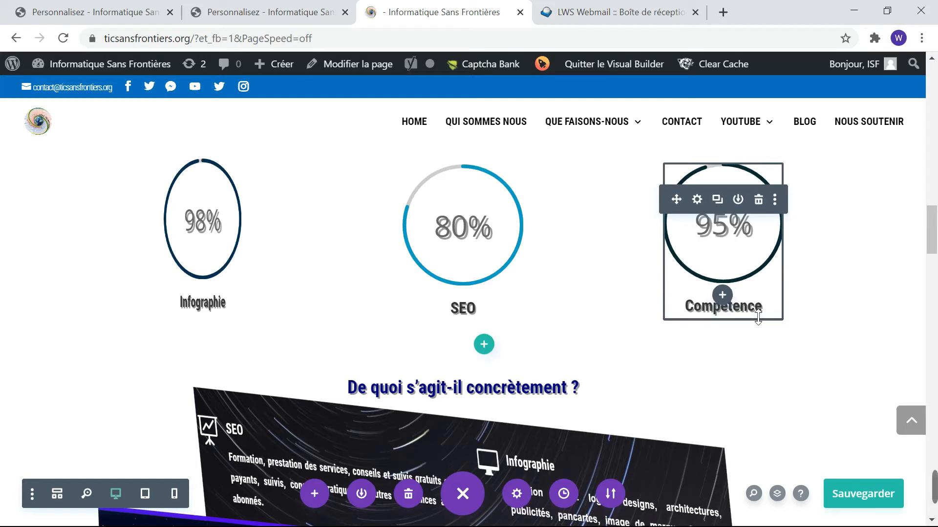
{"action": "double_click", "coordinate": [752, 308]}
{"action": "key", "text": "BackSpace"}
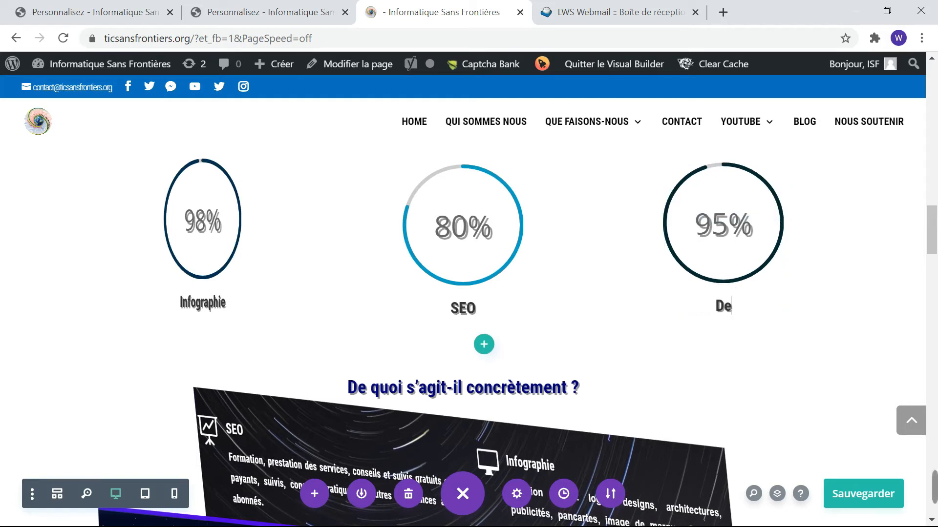
{"action": "type", "text": "Devel"}
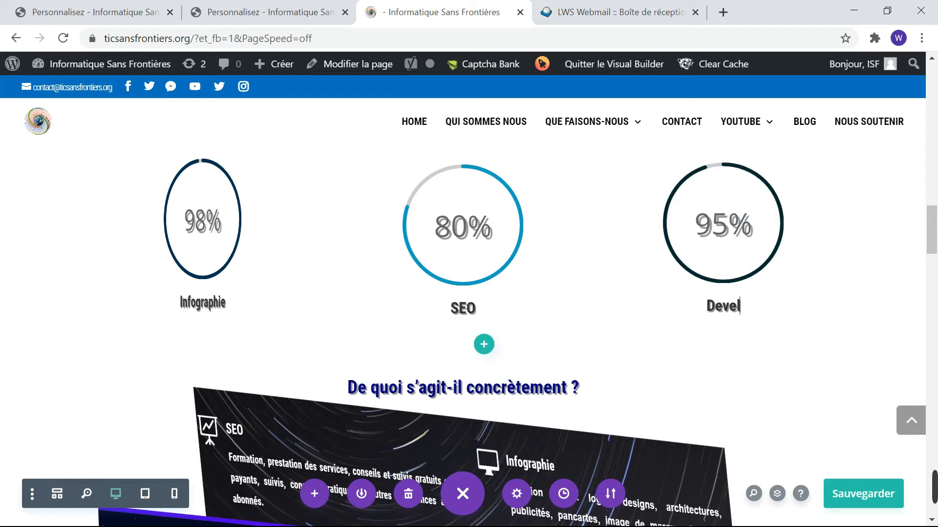
{"action": "type", "text": "oppement"}
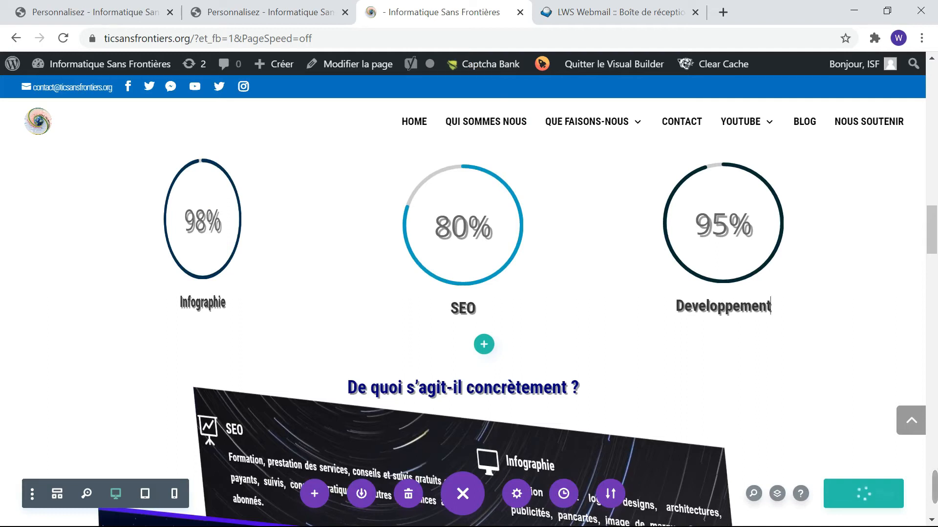
{"action": "type", "text": " web"}
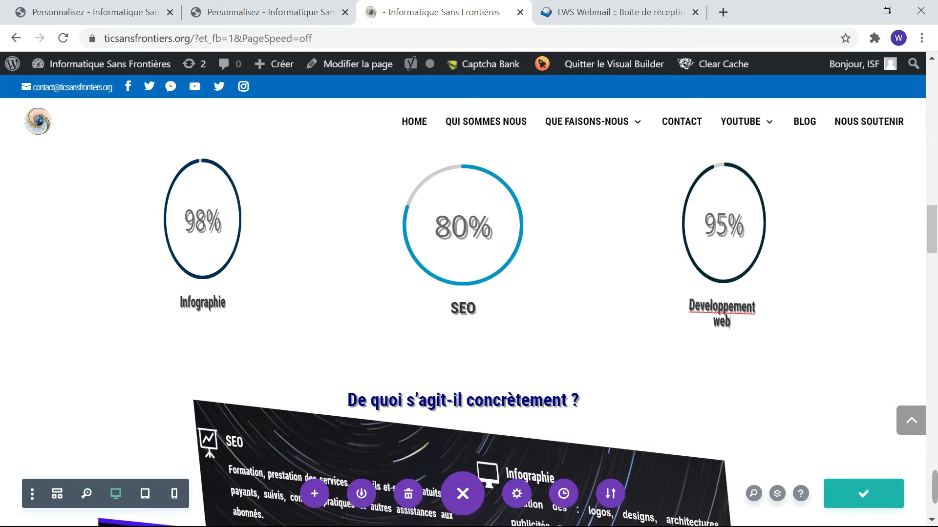
Correct the lower 95% counter's title to "Développement web" in its settings and apply them
{"action": "right_click", "coordinate": [623, 311]}
{"action": "left_click", "coordinate": [762, 264]}
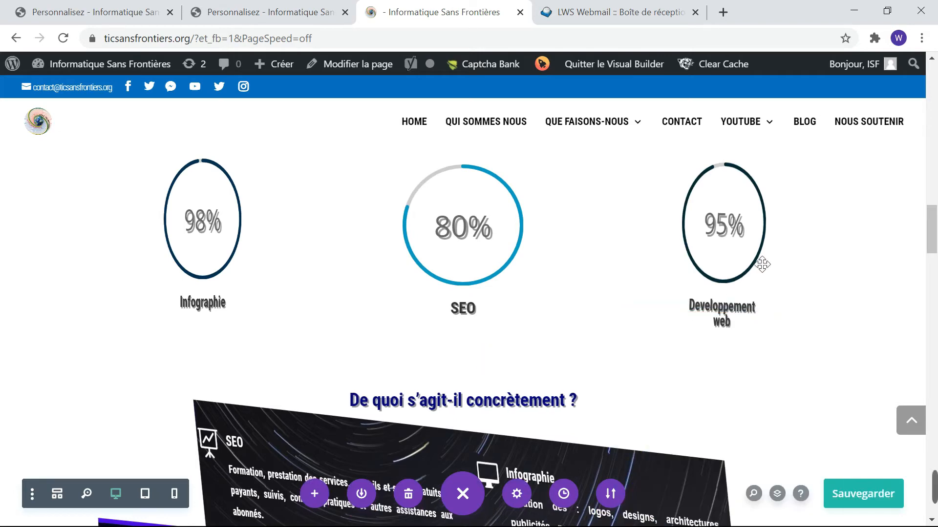
{"action": "right_click", "coordinate": [256, 264]}
{"action": "left_click", "coordinate": [313, 281]}
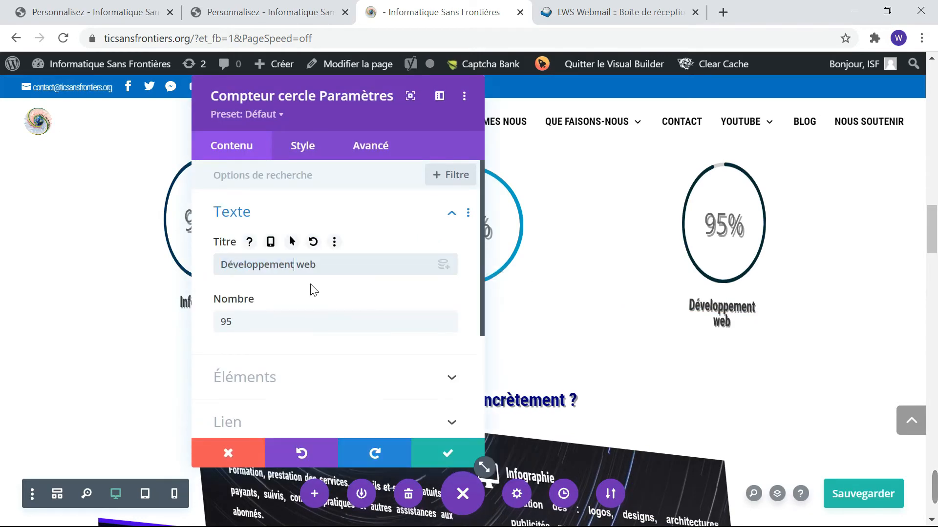
{"action": "left_click", "coordinate": [448, 454]}
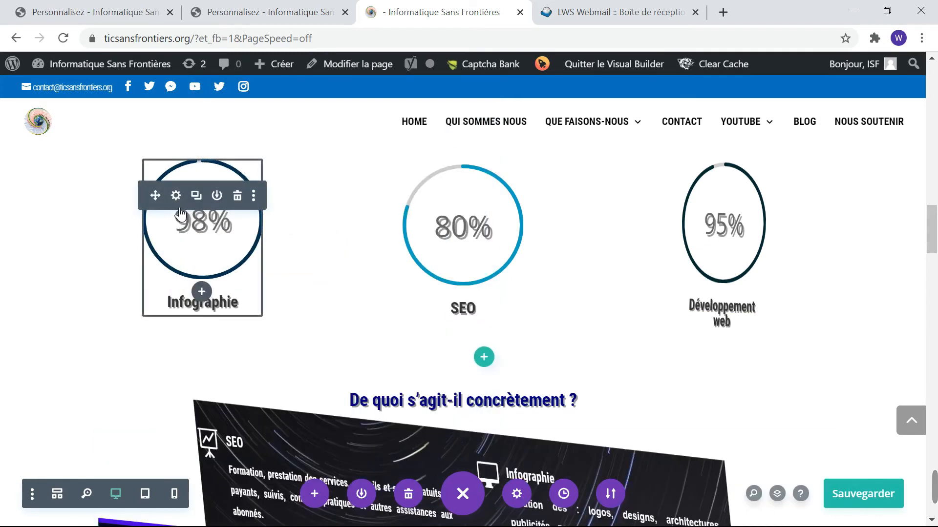
Set the maximum width of the 98% Infographie circle counter to 30% in its sizing settings
{"action": "left_click", "coordinate": [177, 197]}
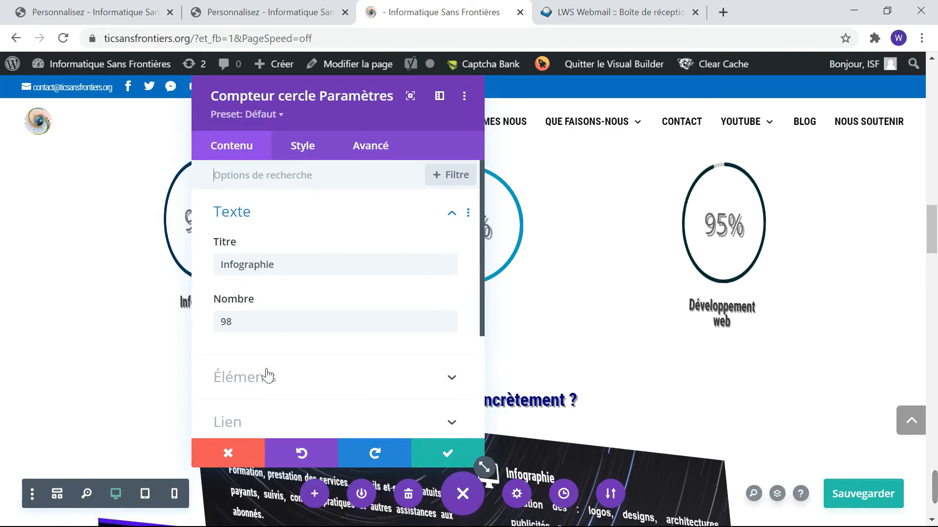
{"action": "left_click", "coordinate": [292, 154]}
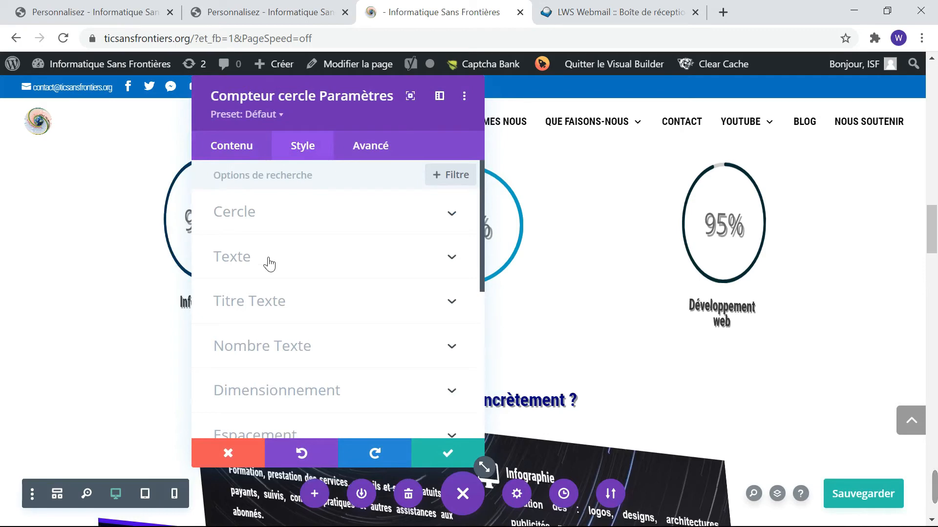
{"action": "scroll", "coordinate": [269, 332], "scroll_direction": "down", "scroll_amount": 3}
{"action": "left_click", "coordinate": [266, 395]}
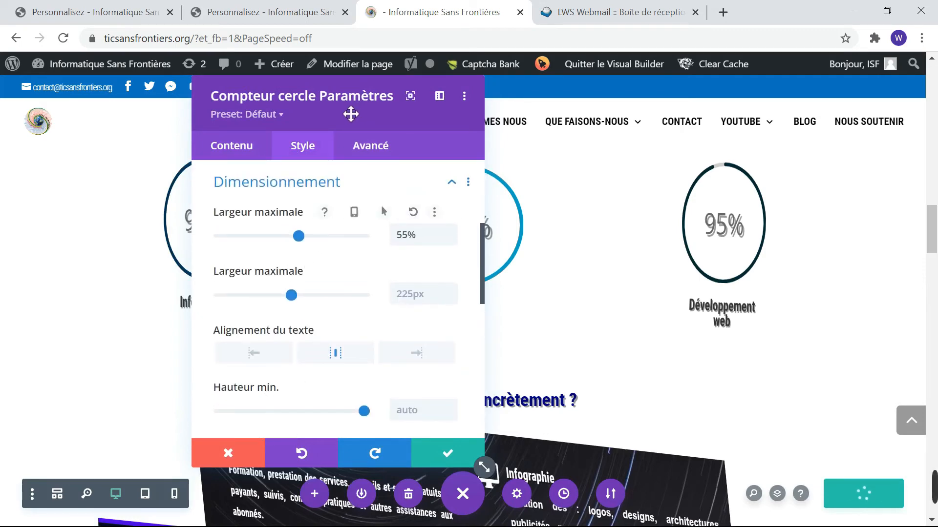
{"action": "left_click_drag", "start_coordinate": [352, 112], "coordinate": [600, 142]}
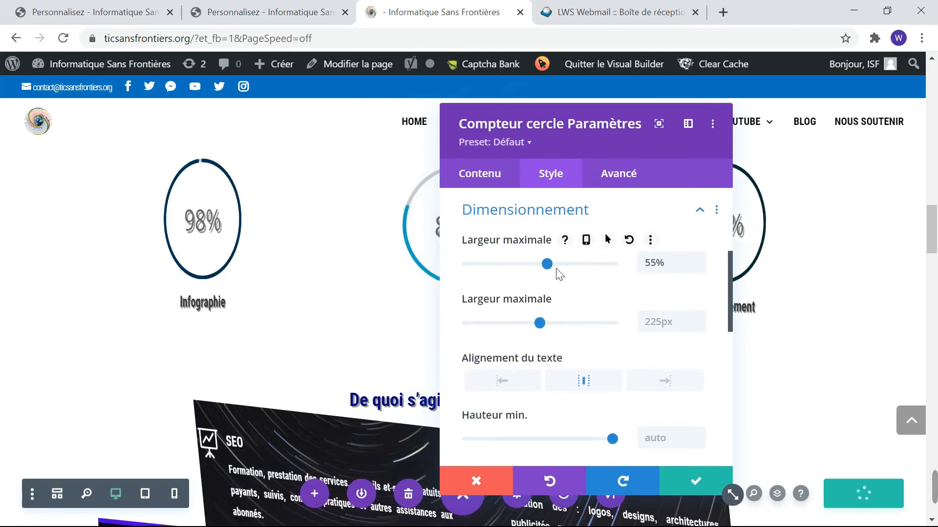
{"action": "left_click_drag", "start_coordinate": [548, 266], "coordinate": [512, 272]}
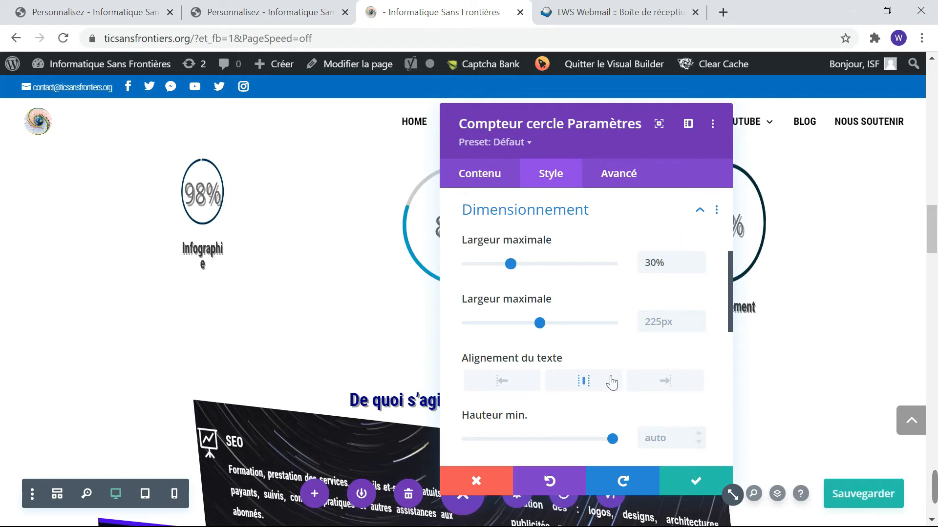
Set the 98% Infographie counter's title text size to 17px and apply its settings
{"action": "scroll", "coordinate": [610, 368], "scroll_direction": "up", "scroll_amount": 4}
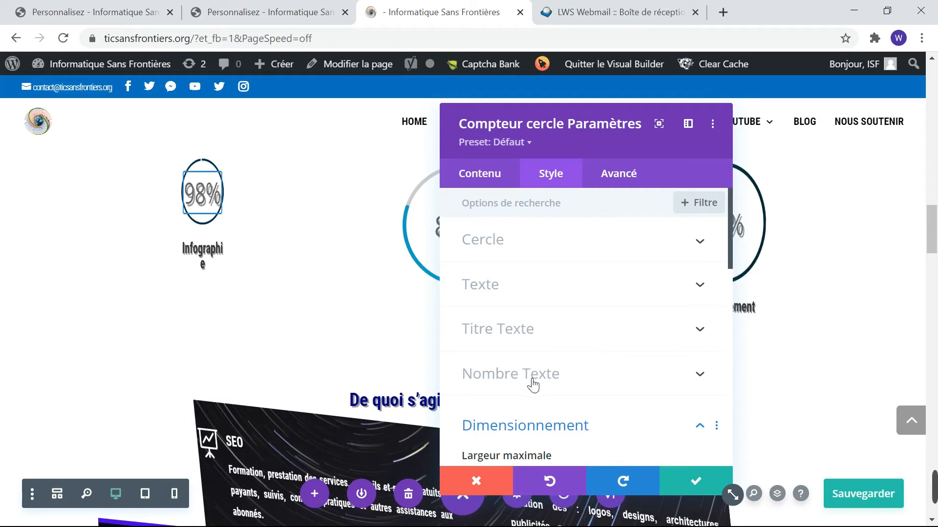
{"action": "left_click", "coordinate": [532, 333]}
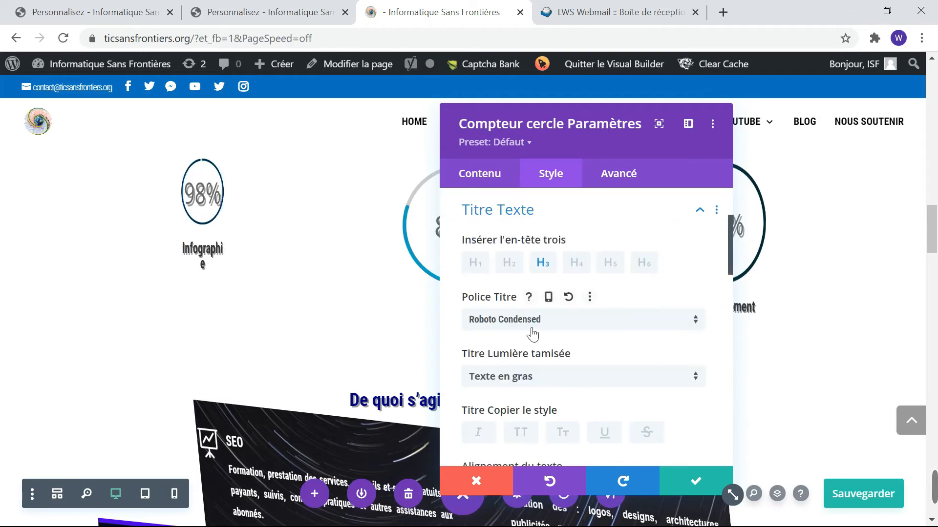
{"action": "scroll", "coordinate": [532, 335], "scroll_direction": "down", "scroll_amount": 5}
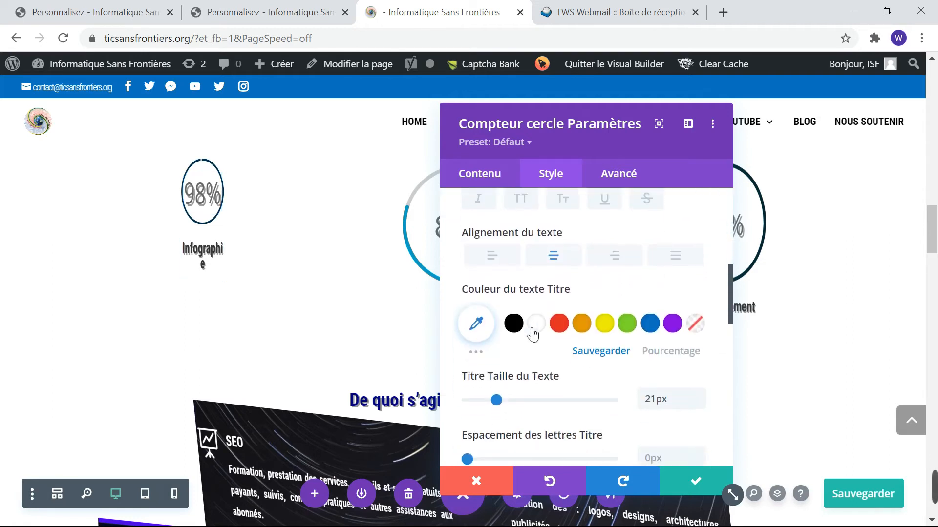
{"action": "scroll", "coordinate": [533, 335], "scroll_direction": "down", "scroll_amount": 1}
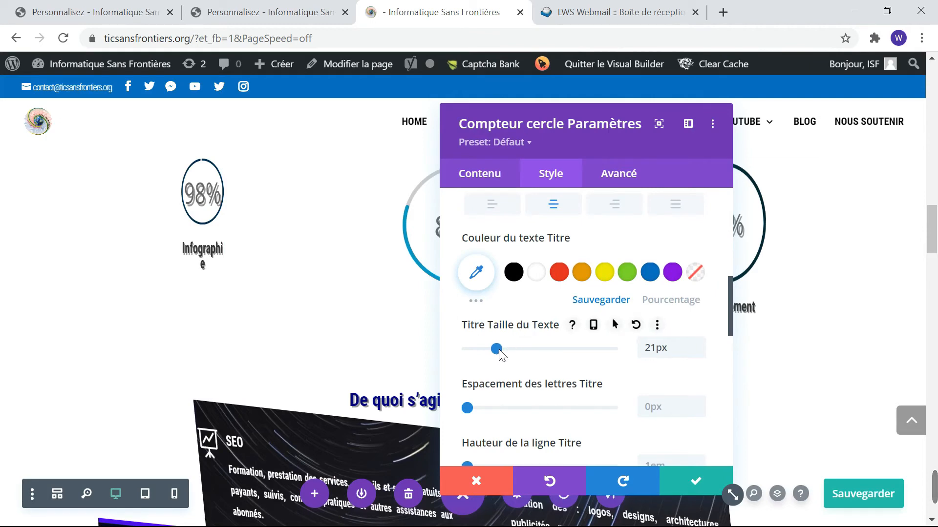
{"action": "left_click_drag", "start_coordinate": [499, 351], "coordinate": [493, 355]}
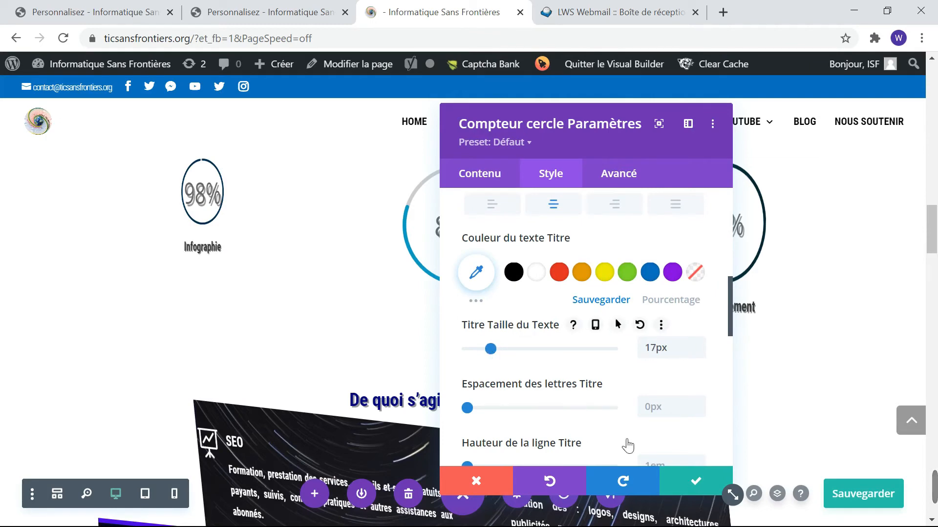
{"action": "left_click", "coordinate": [689, 488]}
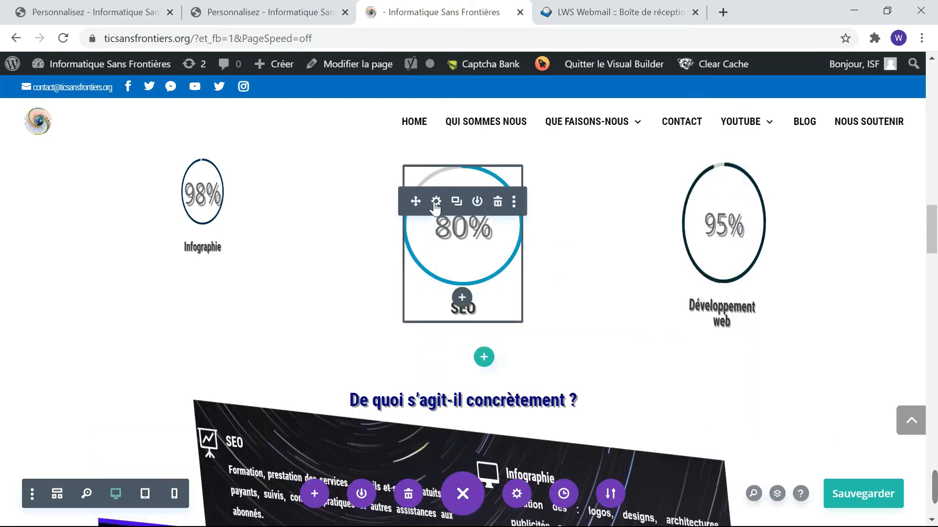
Set the maximum width of the 80% SEO circle counter to 30% in its sizing settings
{"action": "left_click", "coordinate": [436, 201]}
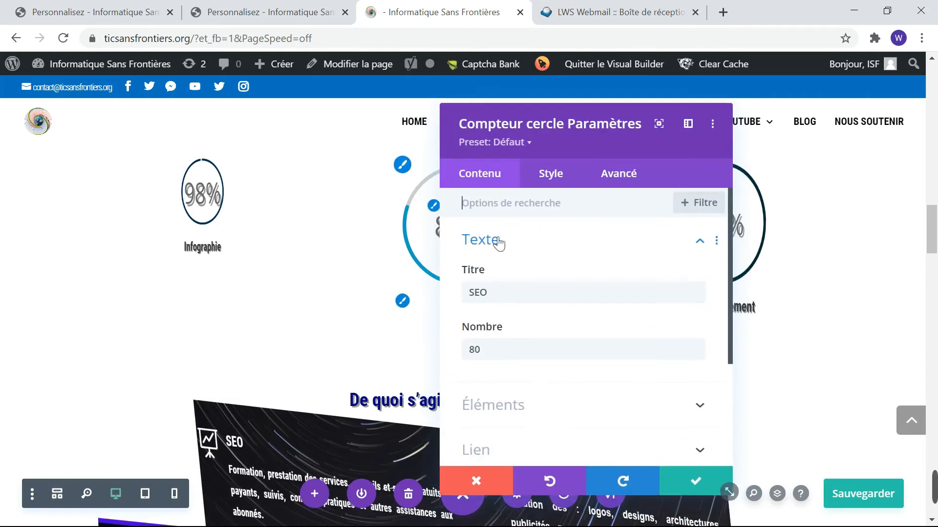
{"action": "left_click", "coordinate": [552, 182]}
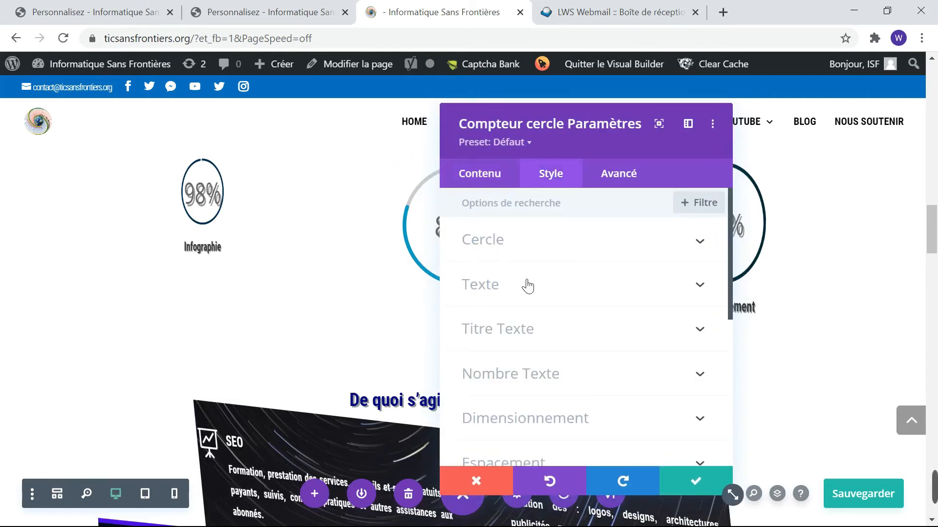
{"action": "left_click_drag", "start_coordinate": [559, 142], "coordinate": [679, 135]}
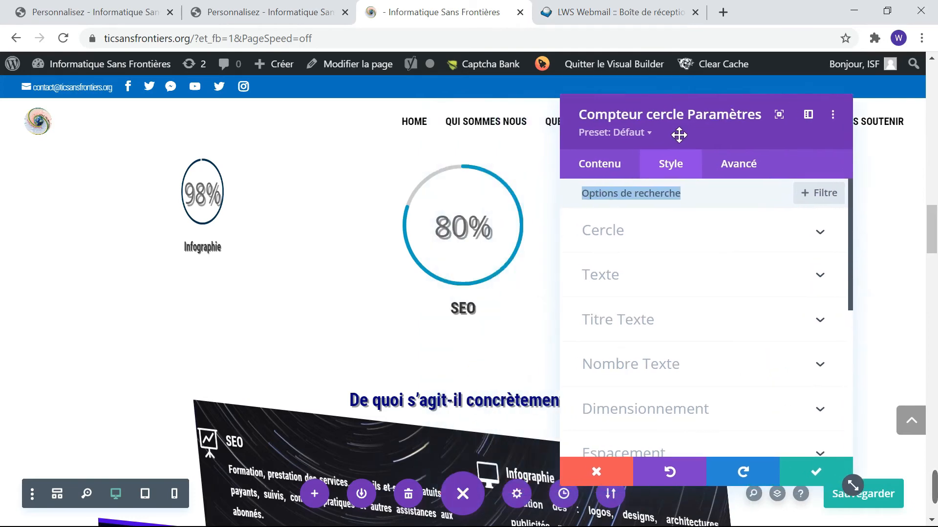
{"action": "left_click", "coordinate": [628, 240]}
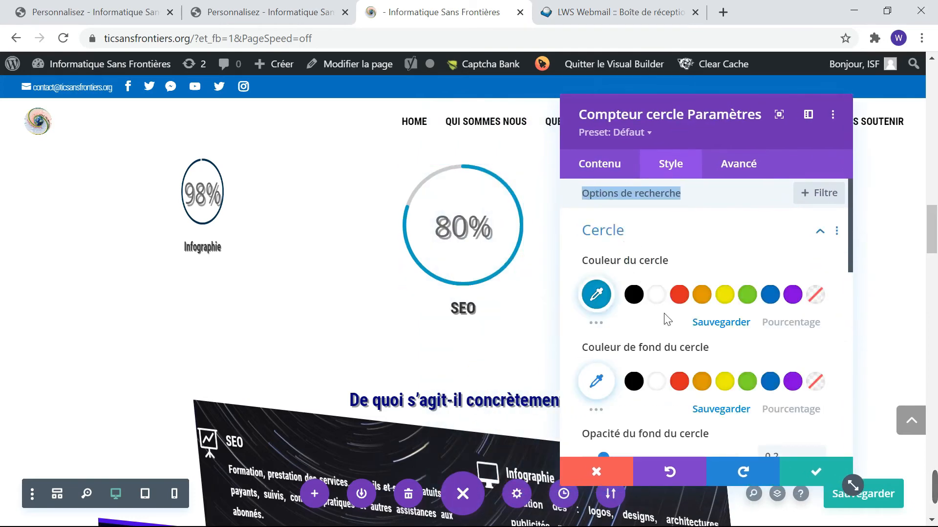
{"action": "scroll", "coordinate": [667, 320], "scroll_direction": "down", "scroll_amount": 3}
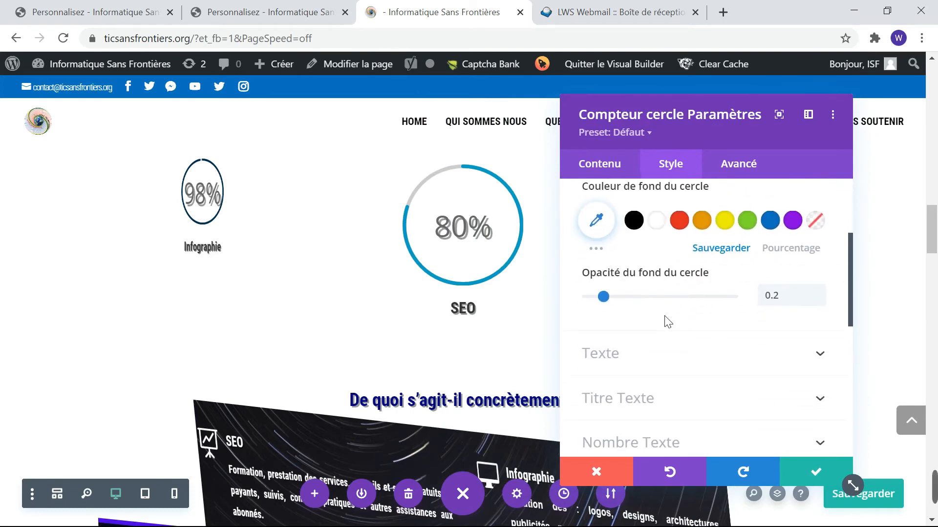
{"action": "scroll", "coordinate": [667, 320], "scroll_direction": "down", "scroll_amount": 3}
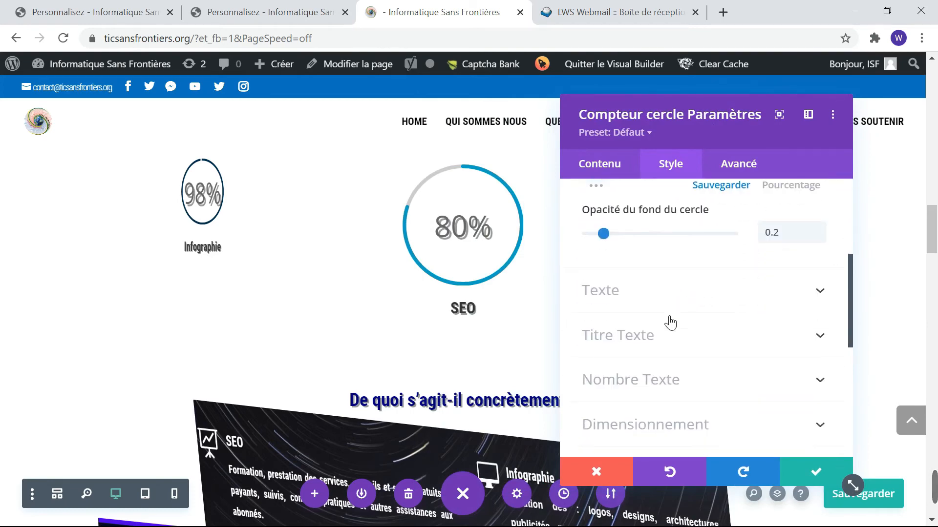
{"action": "left_click", "coordinate": [644, 361]}
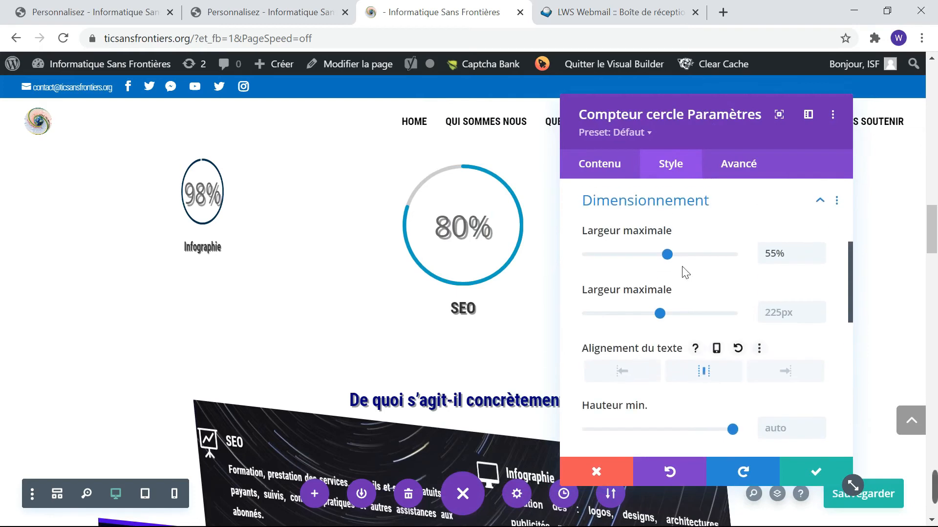
{"action": "left_click_drag", "start_coordinate": [669, 256], "coordinate": [635, 267]}
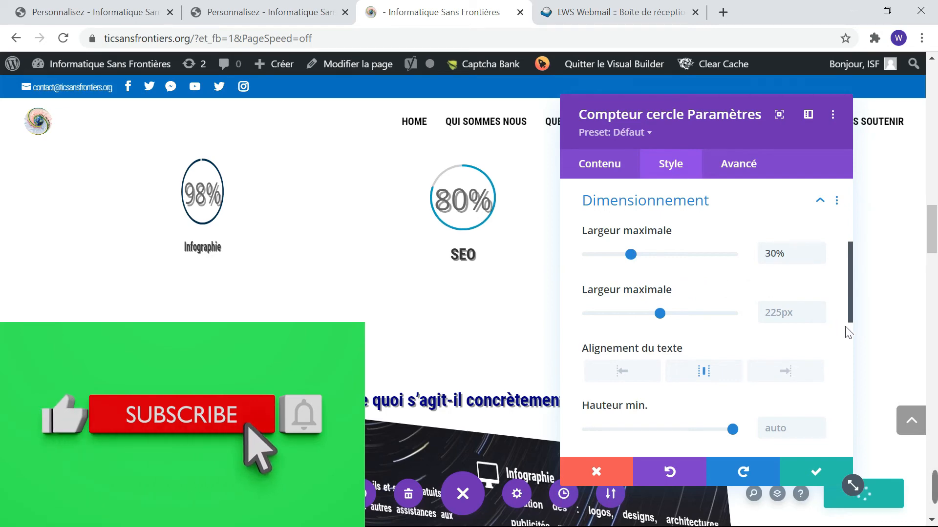
Set the 80% SEO counter's title text size to 17px and apply its settings
{"action": "scroll", "coordinate": [734, 339], "scroll_direction": "down", "scroll_amount": 6}
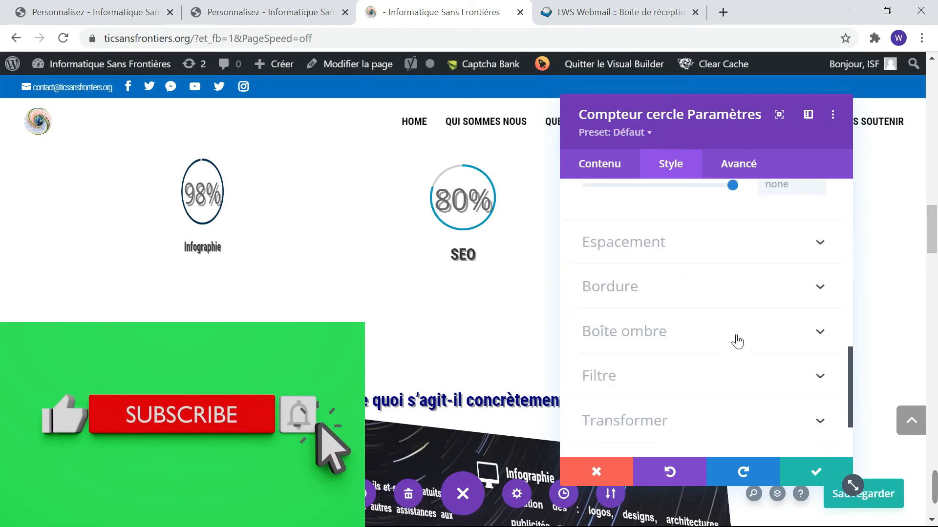
{"action": "scroll", "coordinate": [737, 341], "scroll_direction": "up", "scroll_amount": 10}
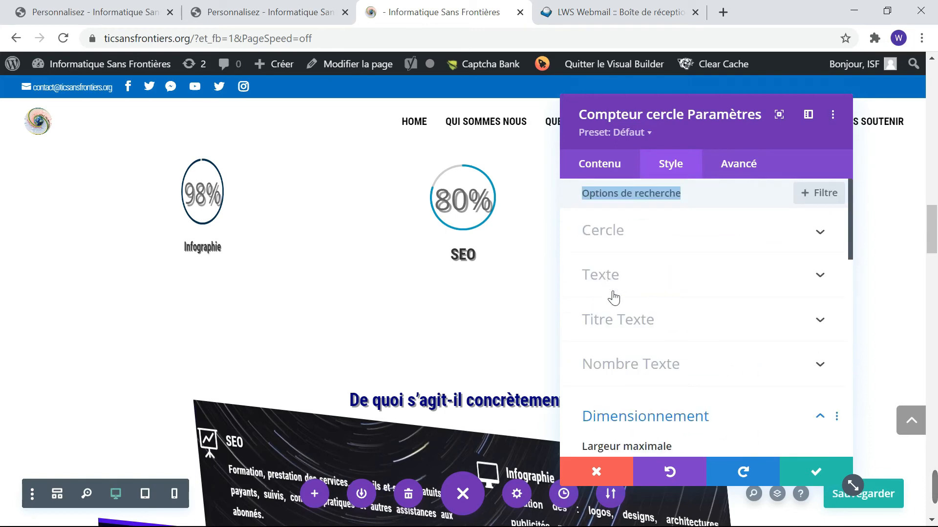
{"action": "left_click", "coordinate": [617, 325]}
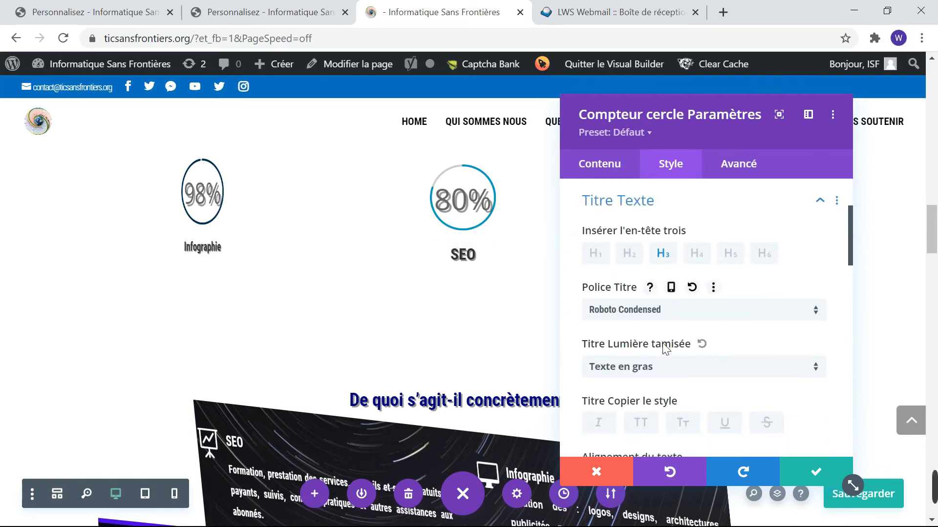
{"action": "scroll", "coordinate": [635, 337], "scroll_direction": "down", "scroll_amount": 2}
{"action": "scroll", "coordinate": [665, 347], "scroll_direction": "down", "scroll_amount": 2}
{"action": "scroll", "coordinate": [665, 348], "scroll_direction": "down", "scroll_amount": 1}
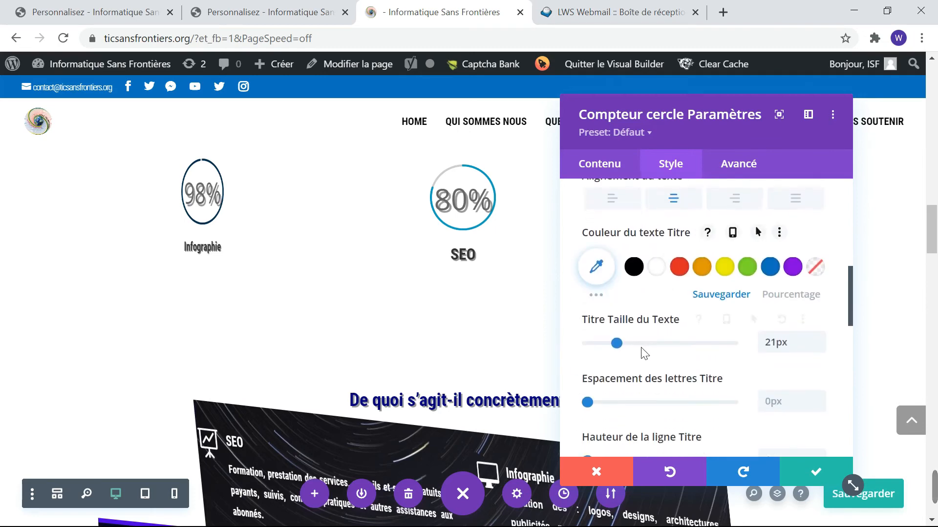
{"action": "left_click_drag", "start_coordinate": [617, 343], "coordinate": [610, 343]}
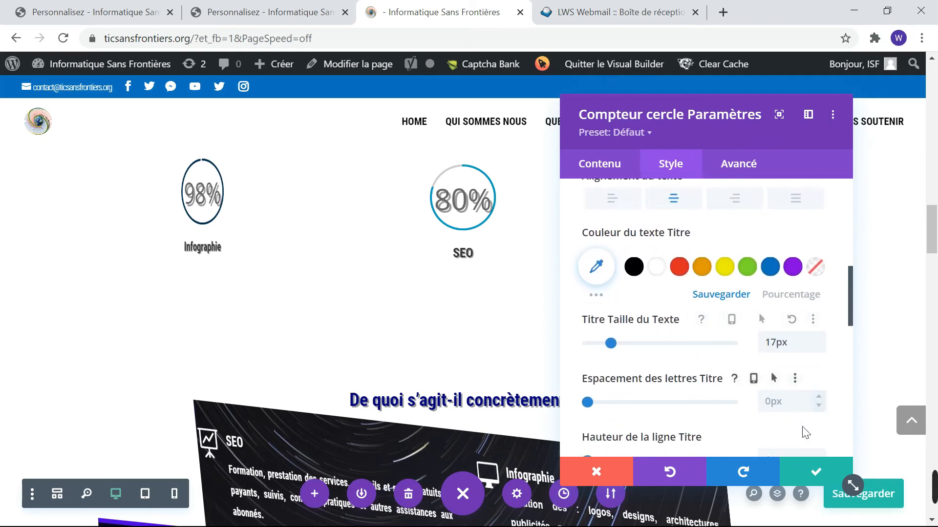
{"action": "left_click", "coordinate": [816, 472]}
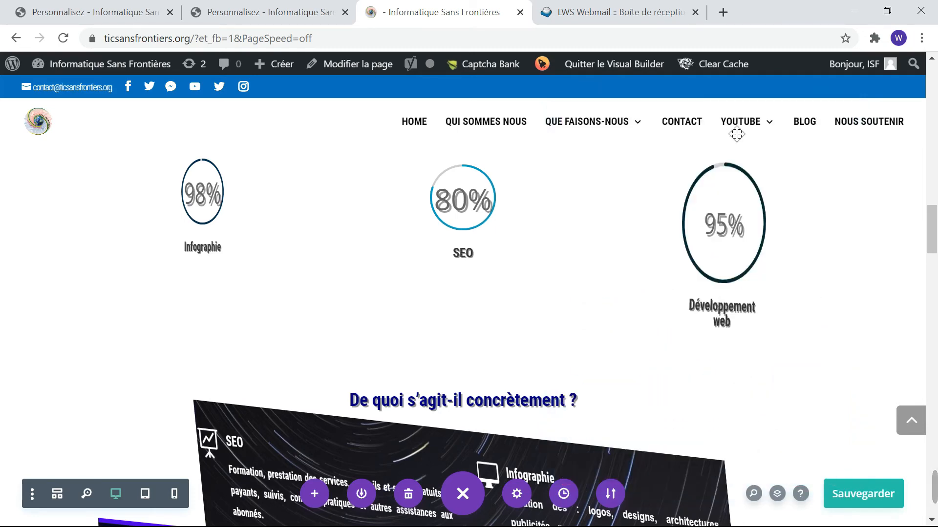
Reduce the title text size of the 95% Développement web circle counter in its style settings
{"action": "left_click", "coordinate": [740, 235]}
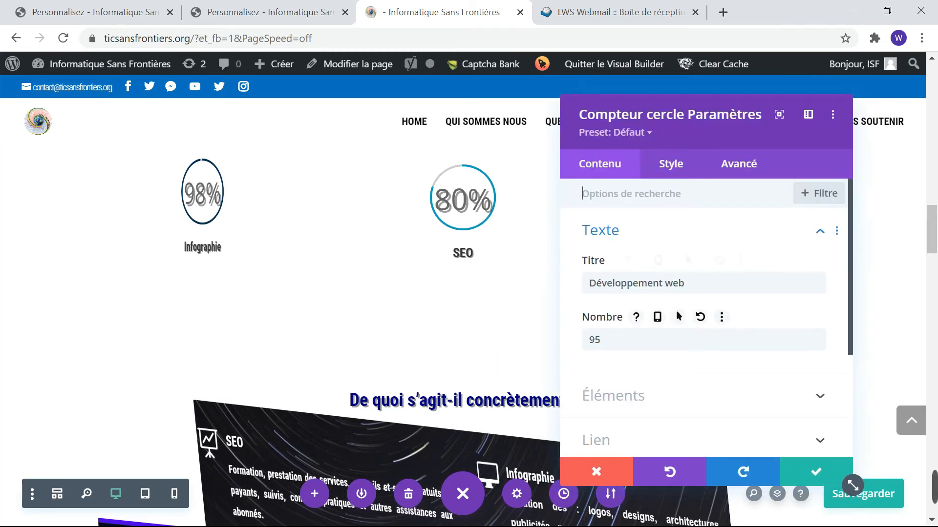
{"action": "left_click", "coordinate": [677, 166]}
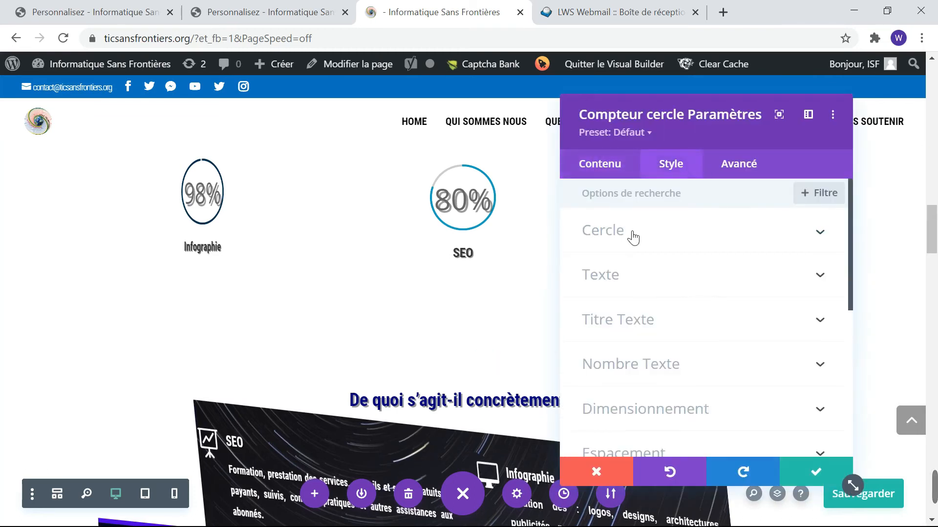
{"action": "left_click_drag", "start_coordinate": [693, 118], "coordinate": [377, 134]}
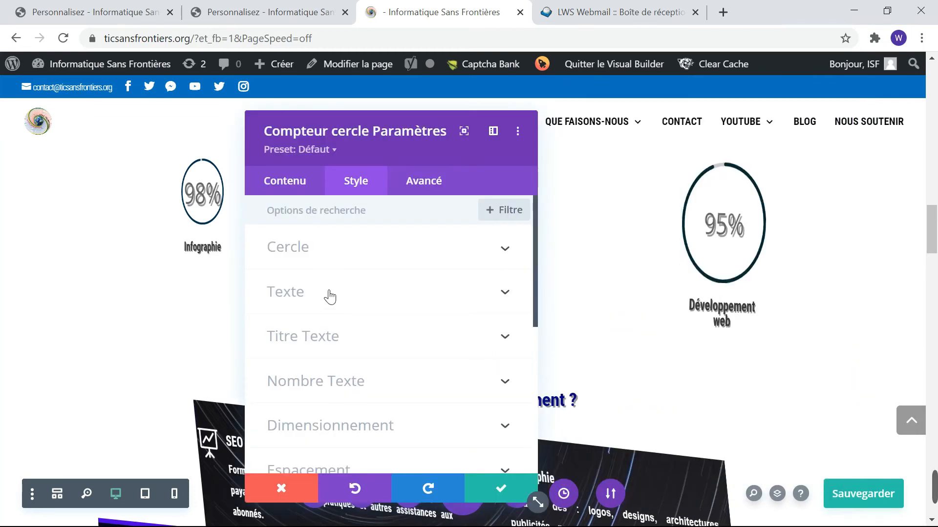
{"action": "left_click", "coordinate": [328, 342]}
{"action": "scroll", "coordinate": [328, 344], "scroll_direction": "down", "scroll_amount": 1}
{"action": "scroll", "coordinate": [349, 374], "scroll_direction": "down", "scroll_amount": 2}
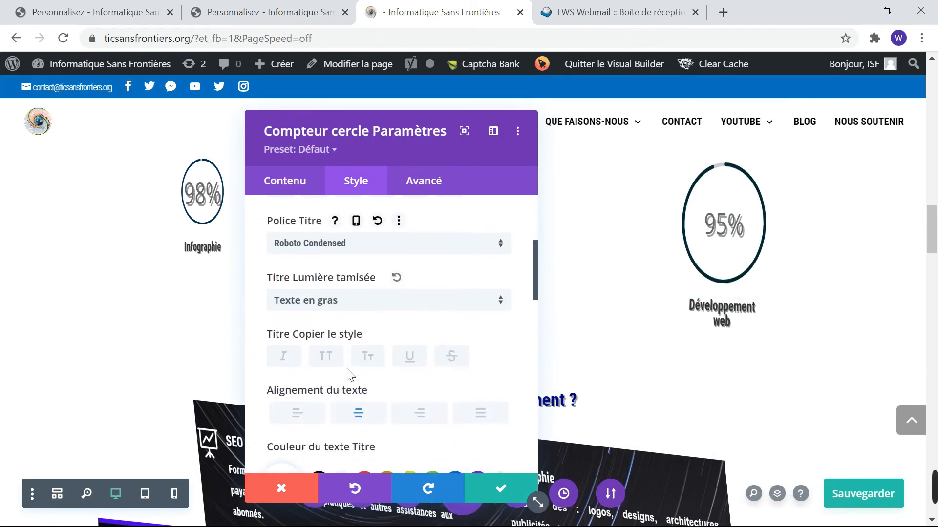
{"action": "scroll", "coordinate": [366, 381], "scroll_direction": "down", "scroll_amount": 2}
{"action": "scroll", "coordinate": [344, 378], "scroll_direction": "down", "scroll_amount": 11}
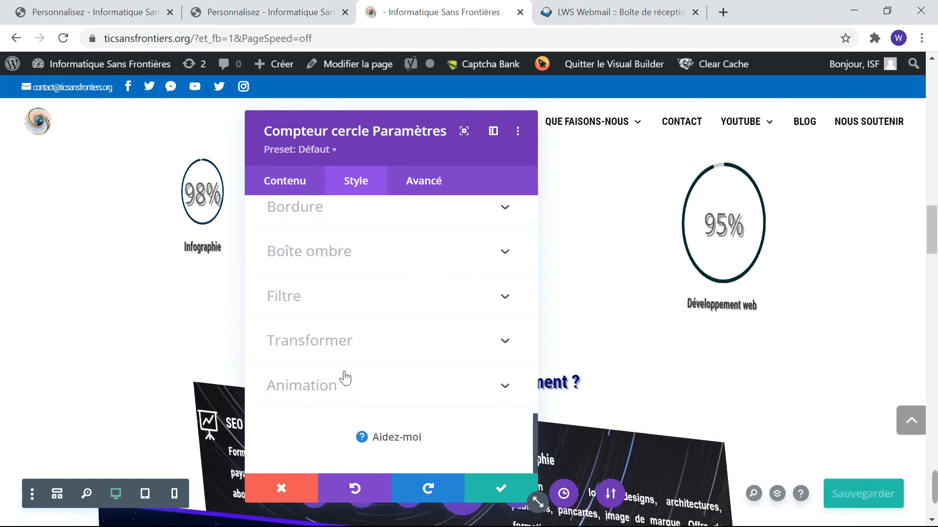
Set the 95% Développement web counter's maximum width to 30% and apply its settings
{"action": "scroll", "coordinate": [331, 245], "scroll_direction": "up", "scroll_amount": 2}
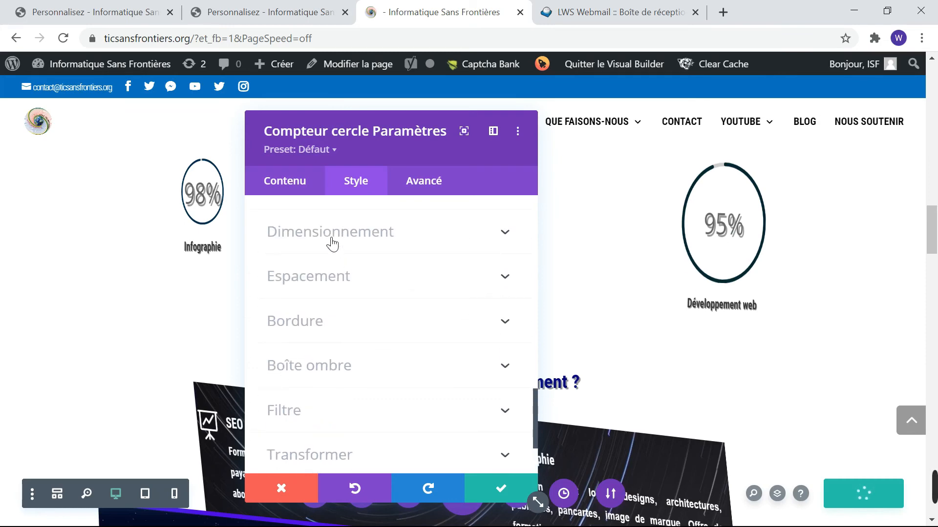
{"action": "left_click", "coordinate": [332, 243]}
{"action": "left_click_drag", "start_coordinate": [349, 271], "coordinate": [315, 271]}
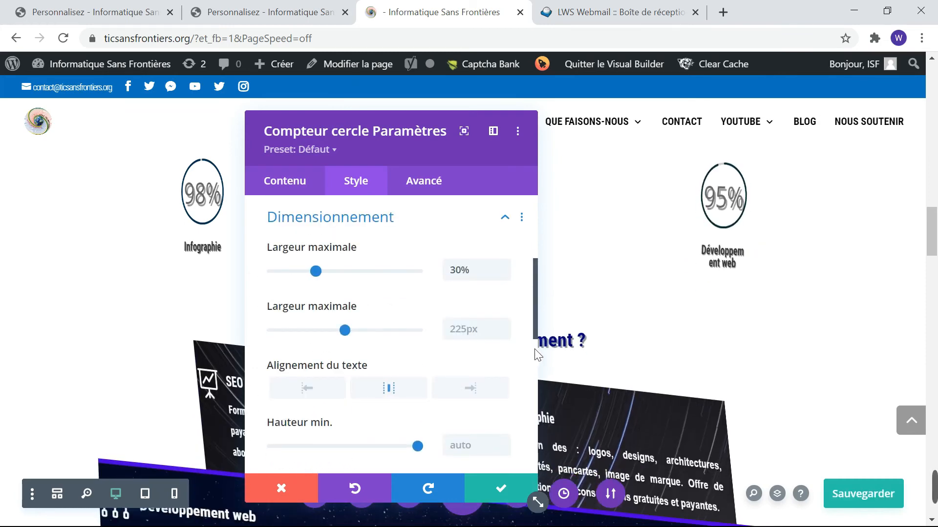
{"action": "left_click", "coordinate": [508, 486]}
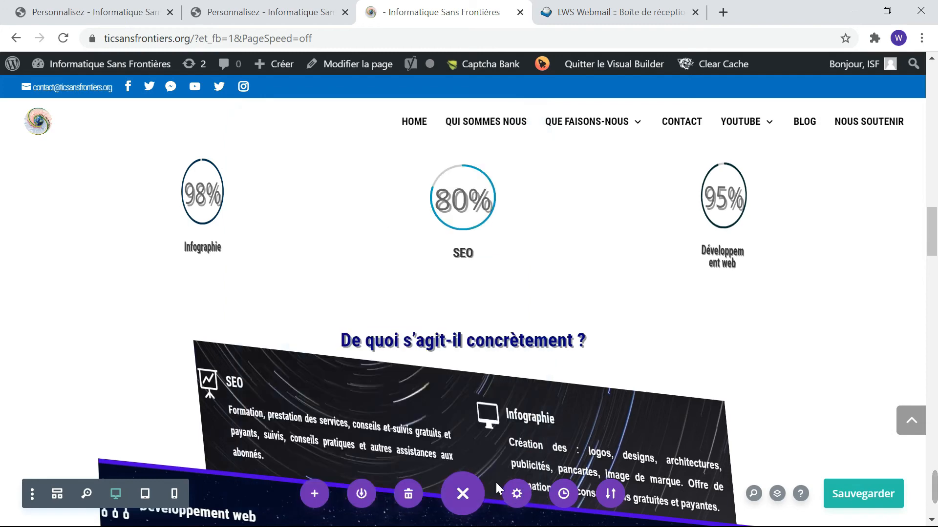
Duplicate the resized 98% Infographie circle counter within its column
{"action": "left_click", "coordinate": [197, 195]}
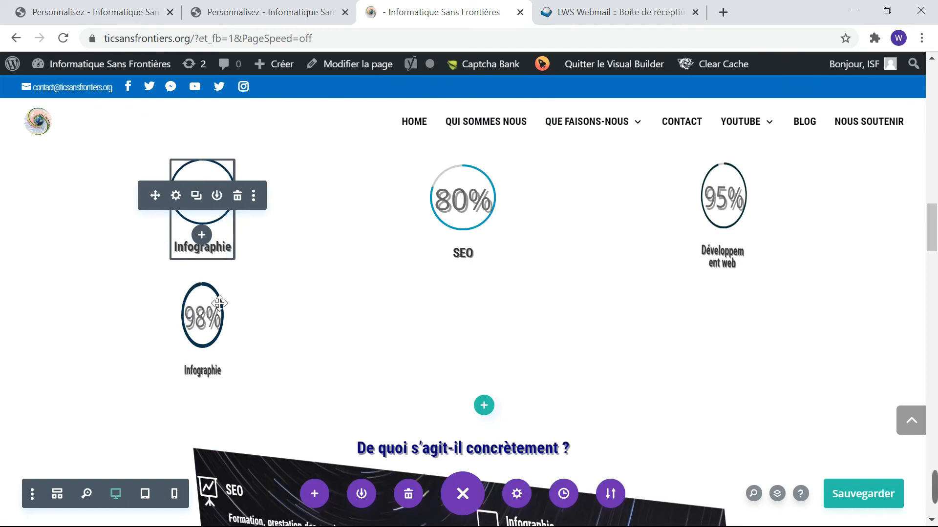
{"action": "mouse_move", "coordinate": [219, 308]}
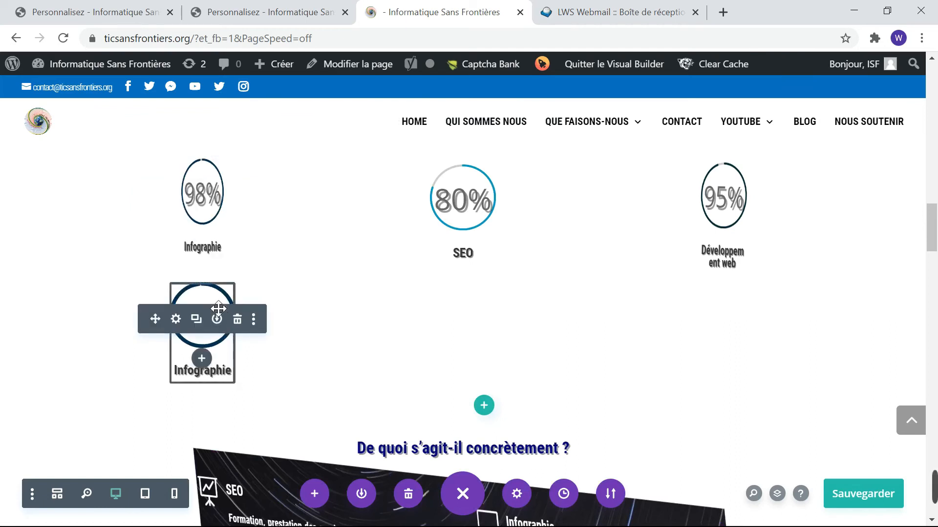
Delete the extra copy of the small 98% Infographie counter and disable the remaining one on desktop (Bureau)
{"action": "left_click", "coordinate": [242, 322]}
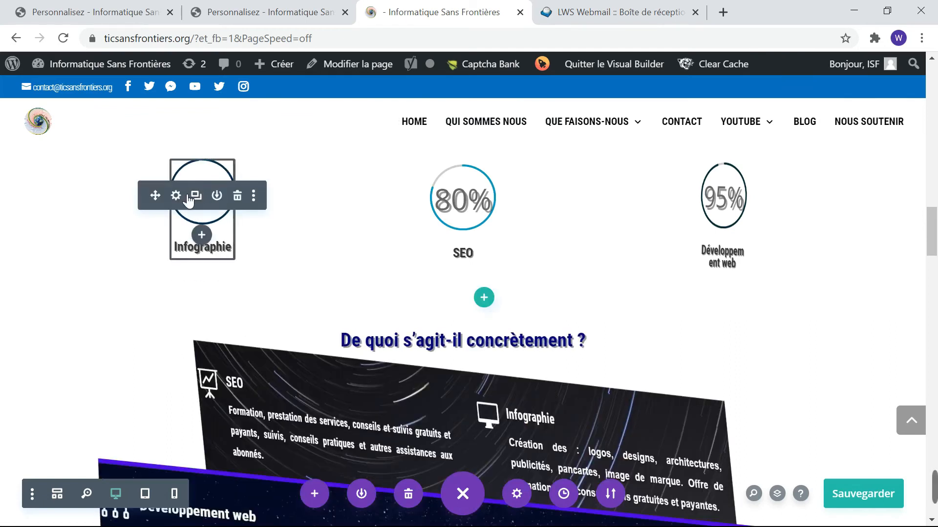
{"action": "left_click", "coordinate": [182, 198]}
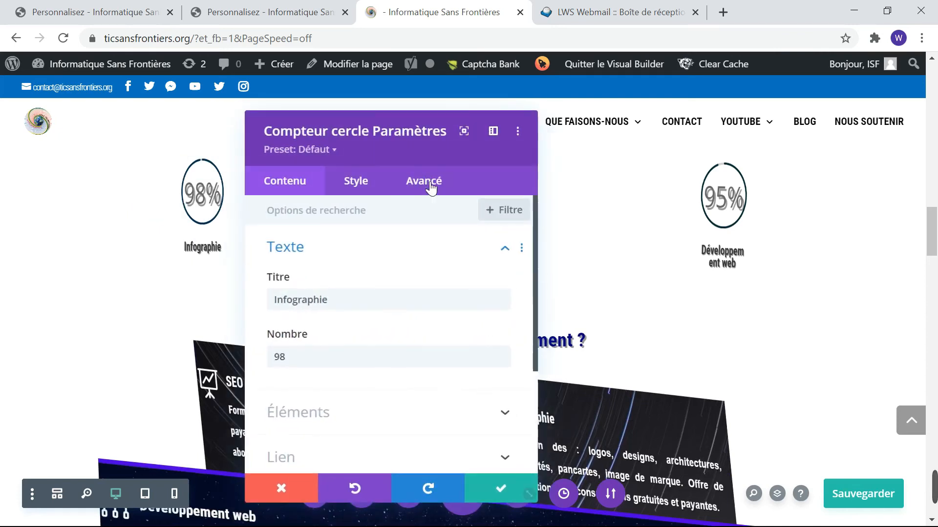
{"action": "left_click", "coordinate": [431, 190]}
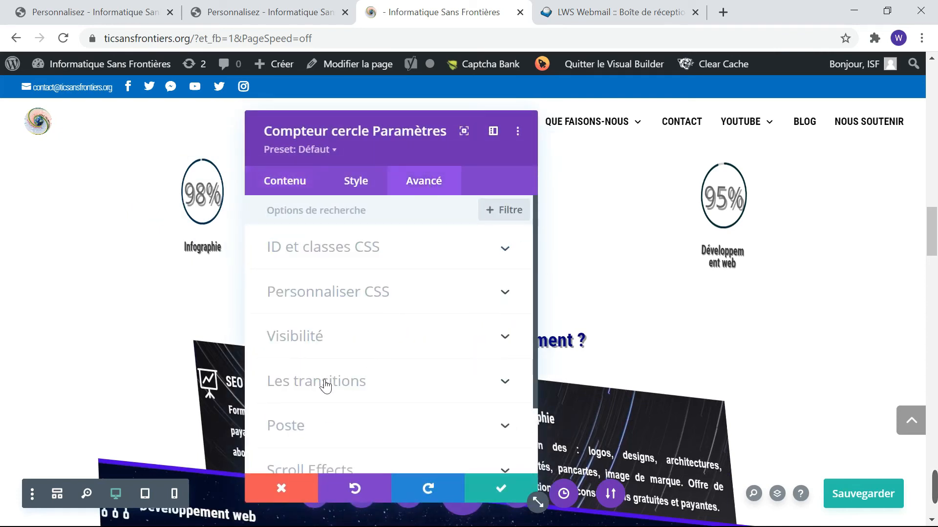
{"action": "left_click", "coordinate": [338, 342]}
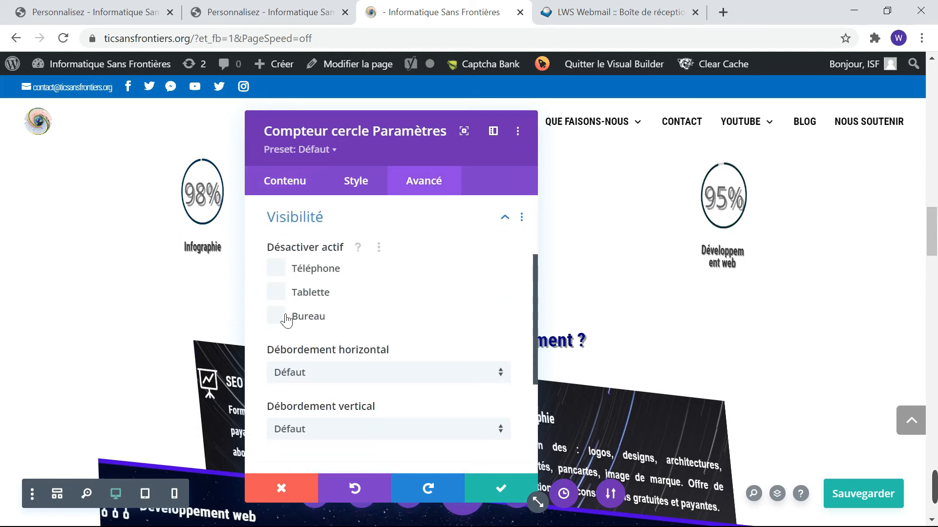
{"action": "left_click", "coordinate": [285, 318]}
{"action": "left_click", "coordinate": [501, 488]}
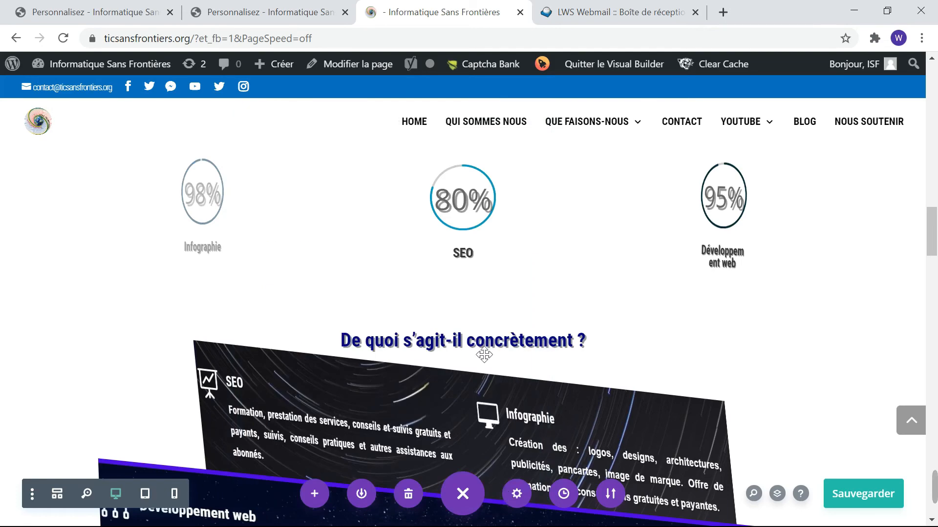
Disable the small 80% SEO circle counter on desktop (Bureau) and save the page
{"action": "mouse_move", "coordinate": [464, 225]}
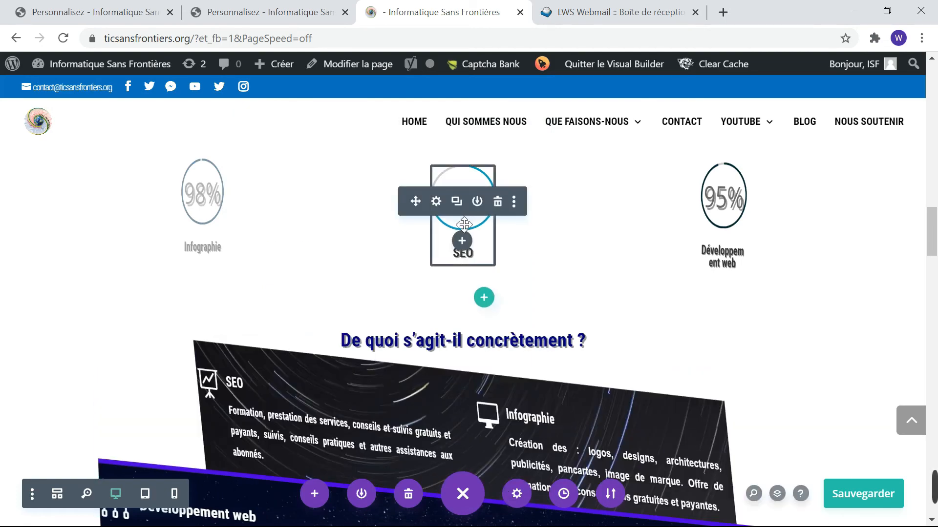
{"action": "left_click", "coordinate": [443, 205]}
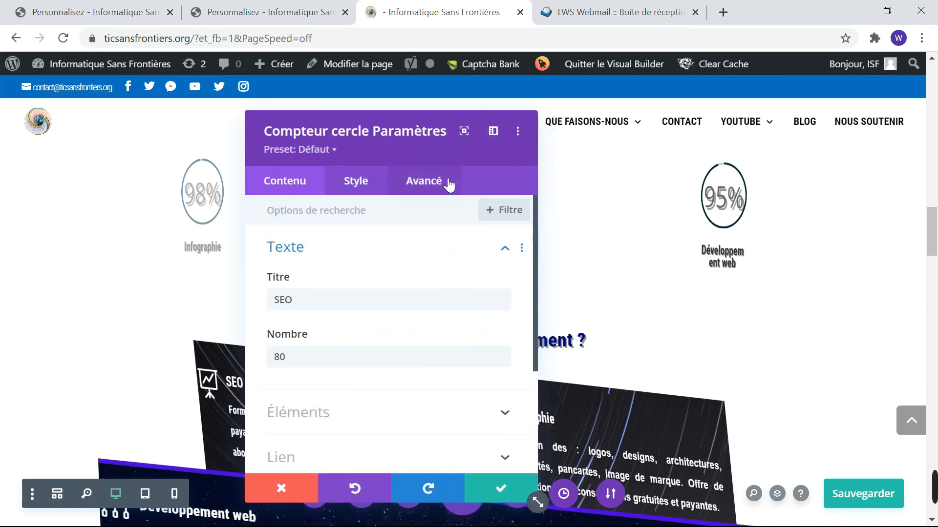
{"action": "left_click", "coordinate": [449, 185]}
{"action": "left_click", "coordinate": [328, 350]}
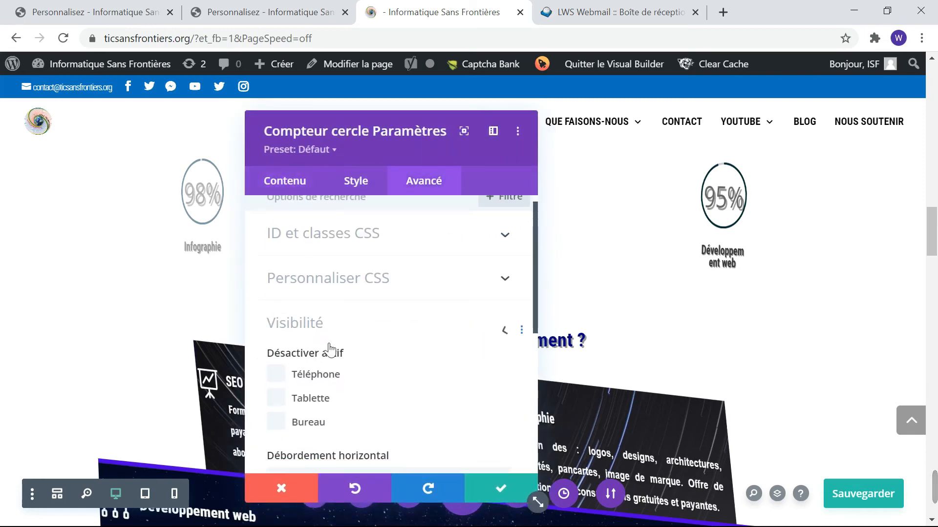
{"action": "left_click", "coordinate": [276, 316]}
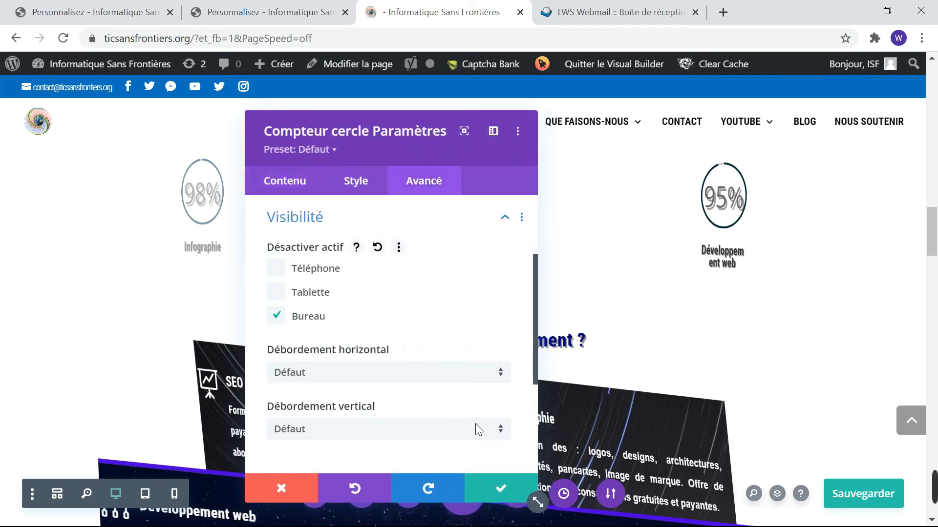
{"action": "left_click", "coordinate": [502, 489]}
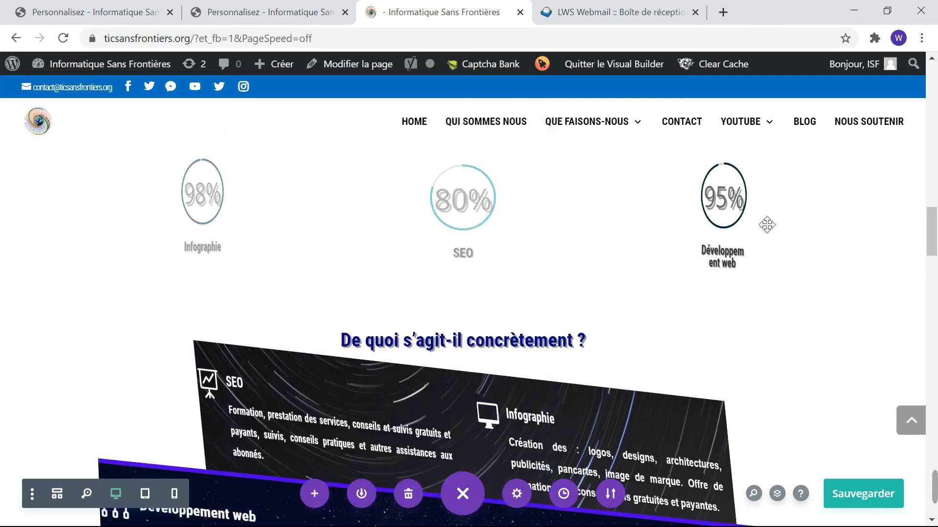
{"action": "key", "text": "ctrl+s"}
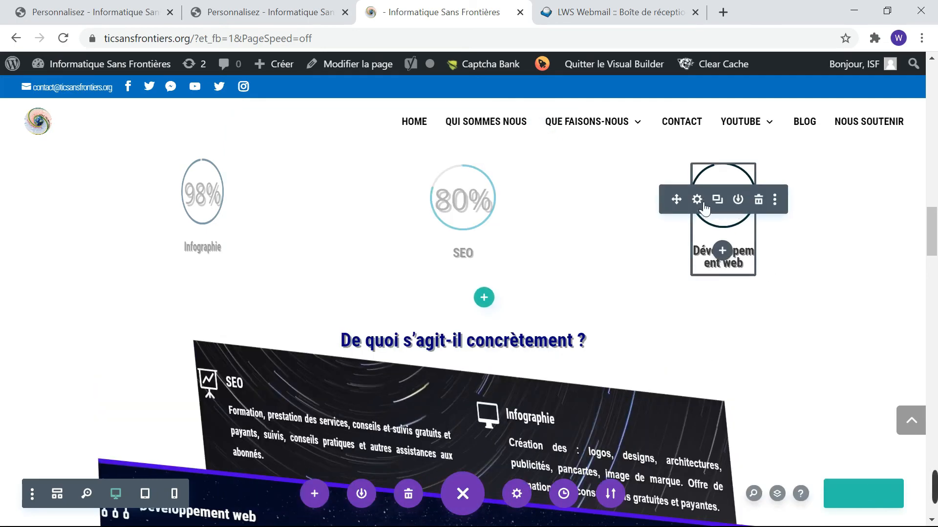
Disable the small 95% Développement web circle counter on desktop (Bureau) and apply its settings
{"action": "left_click", "coordinate": [706, 209]}
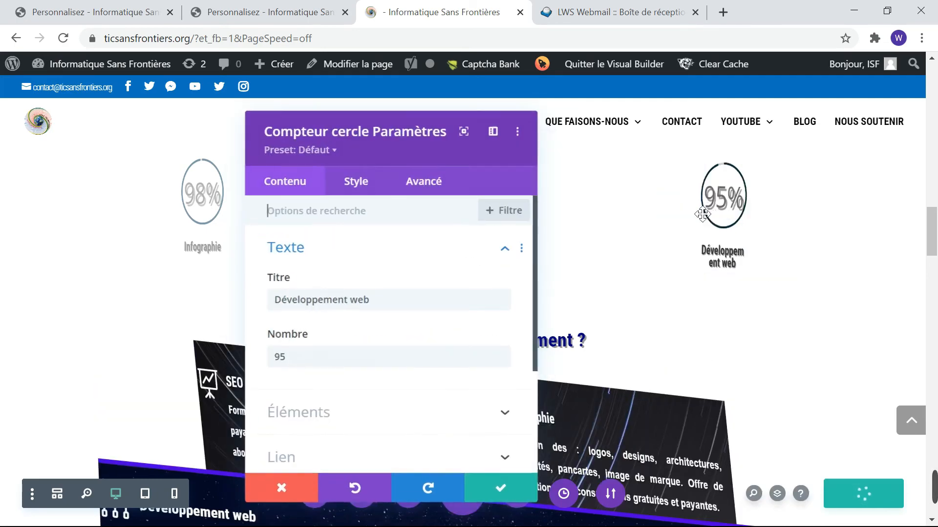
{"action": "left_click", "coordinate": [423, 181]}
{"action": "scroll", "coordinate": [335, 425], "scroll_direction": "down", "scroll_amount": 2}
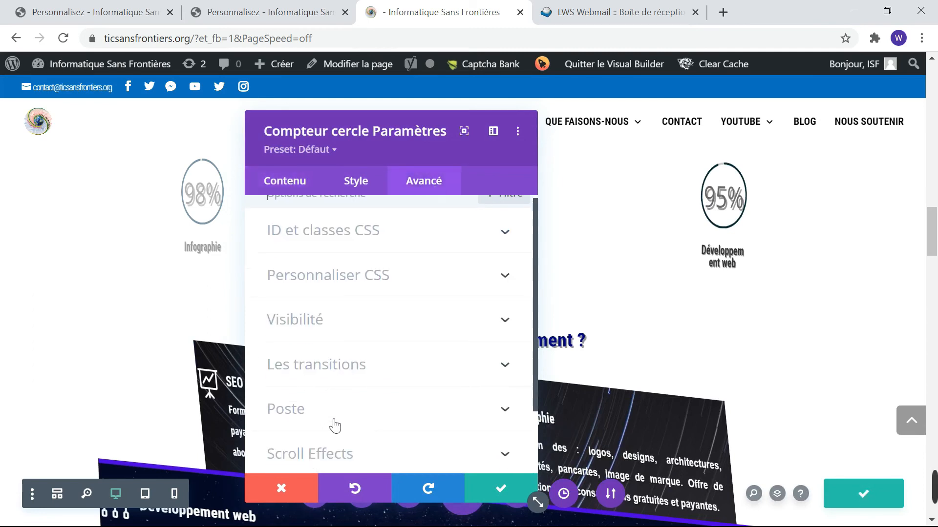
{"action": "left_click", "coordinate": [360, 286]}
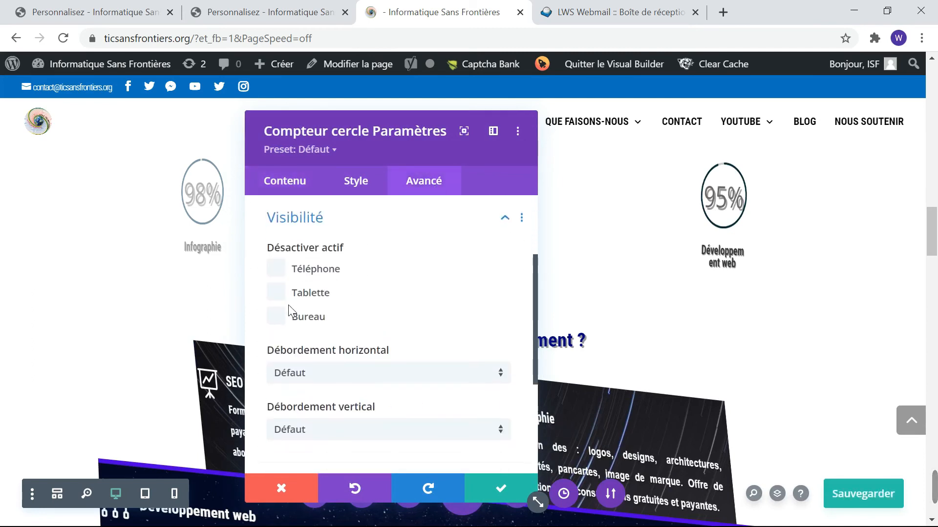
{"action": "left_click", "coordinate": [276, 316]}
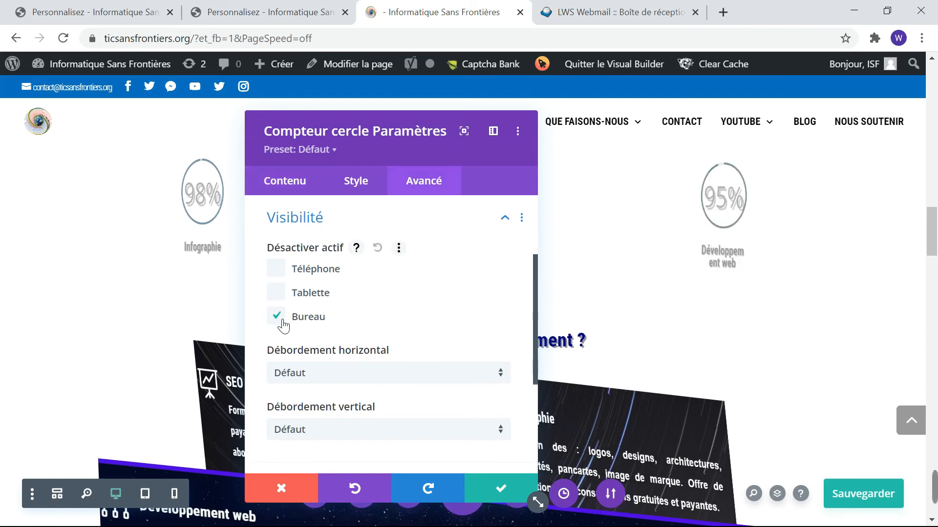
{"action": "left_click", "coordinate": [496, 497]}
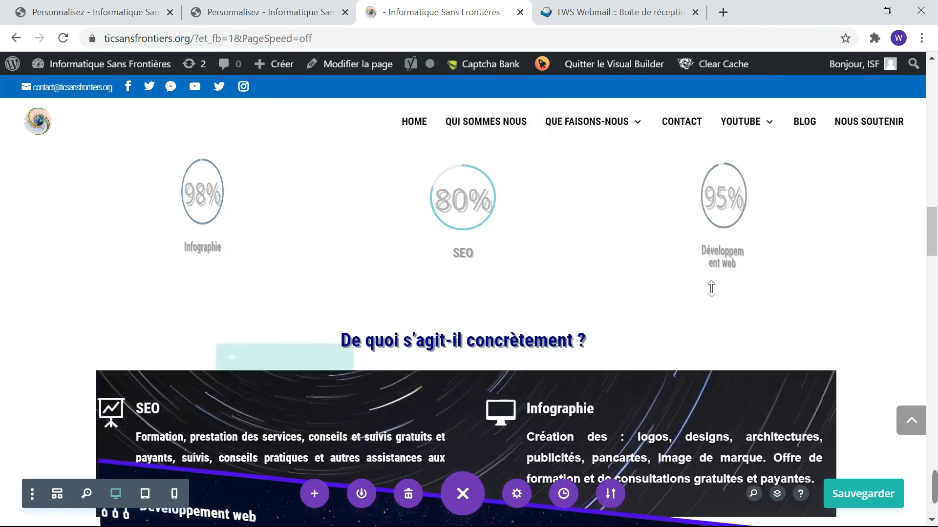
Switch to the reloaded WordPress customizer and examine the homepage heading and circle counters in the tablet preview
{"action": "scroll", "coordinate": [711, 288], "scroll_direction": "up", "scroll_amount": 4}
{"action": "scroll", "coordinate": [717, 342], "scroll_direction": "down", "scroll_amount": 1}
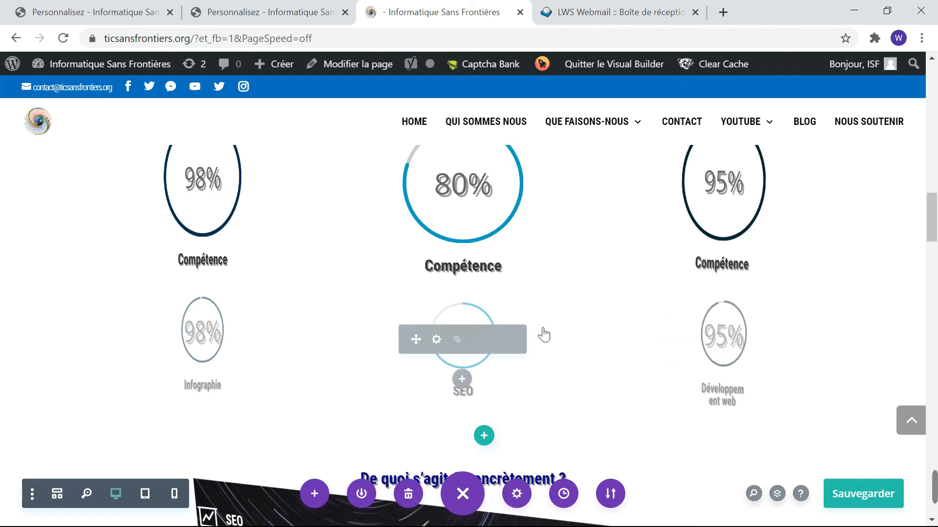
{"action": "left_click", "coordinate": [291, 6]}
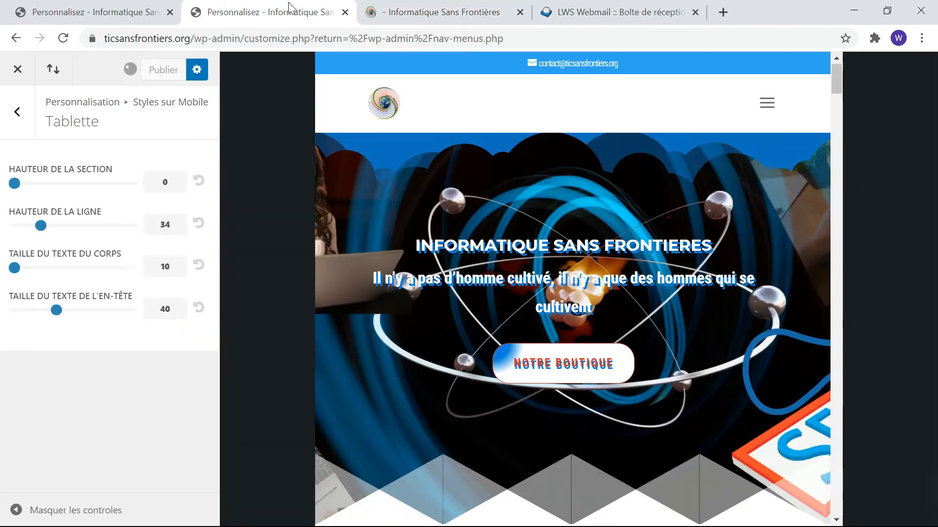
{"action": "left_click", "coordinate": [62, 39]}
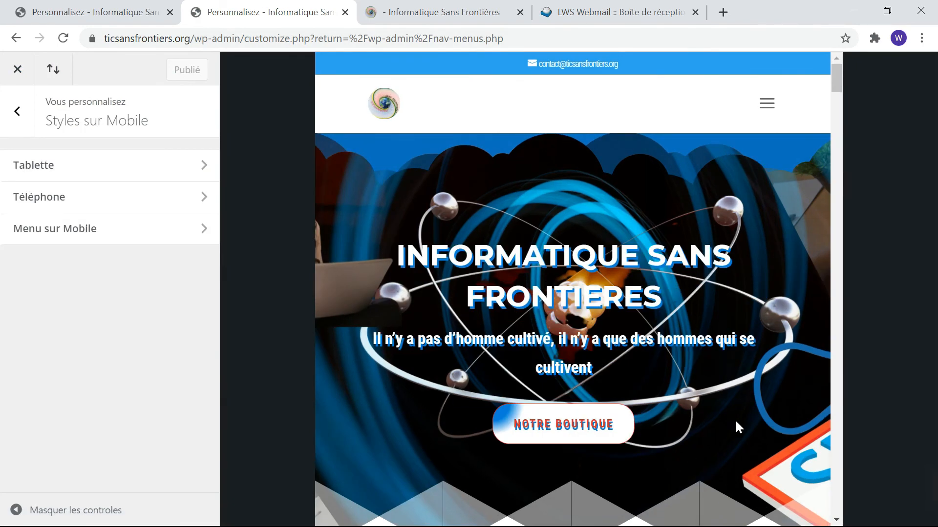
{"action": "scroll", "coordinate": [504, 298], "scroll_direction": "down", "scroll_amount": 5}
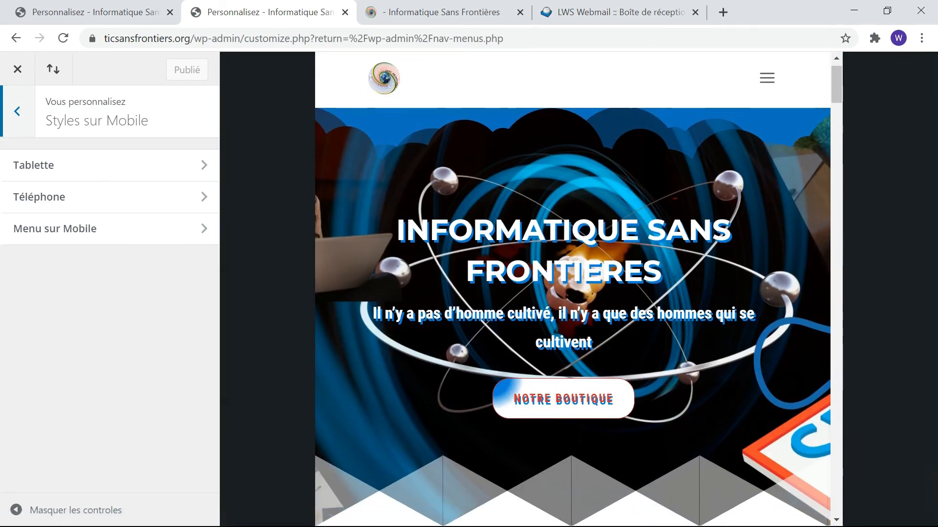
{"action": "scroll", "coordinate": [504, 298], "scroll_direction": "down", "scroll_amount": 6}
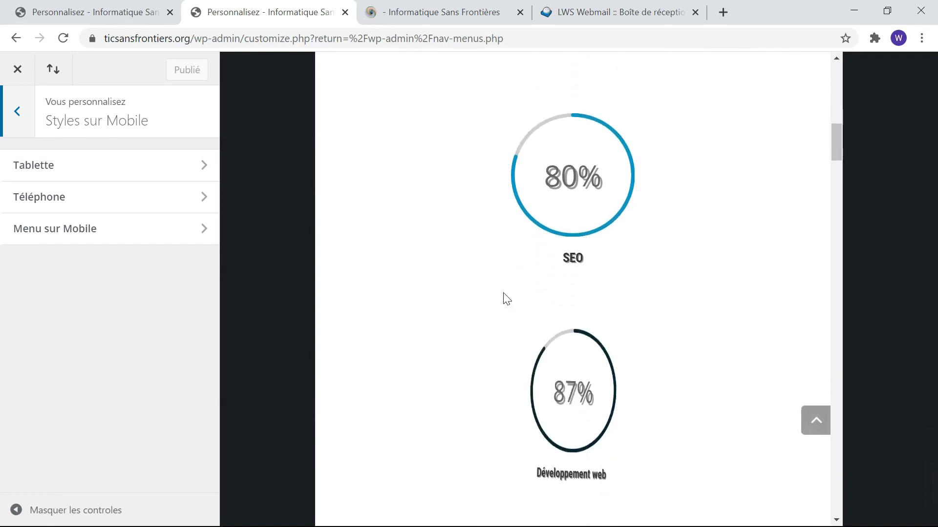
{"action": "scroll", "coordinate": [503, 293], "scroll_direction": "down", "scroll_amount": 6}
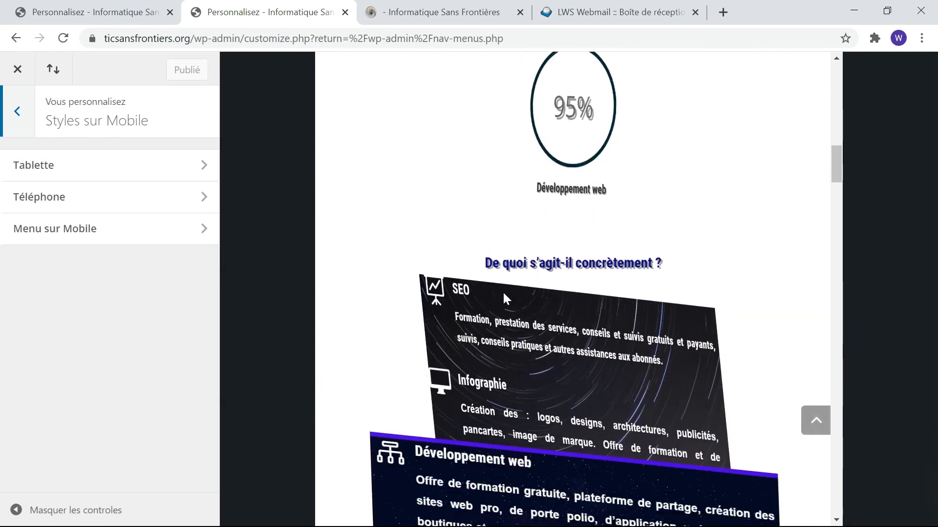
{"action": "scroll", "coordinate": [504, 294], "scroll_direction": "up", "scroll_amount": 5}
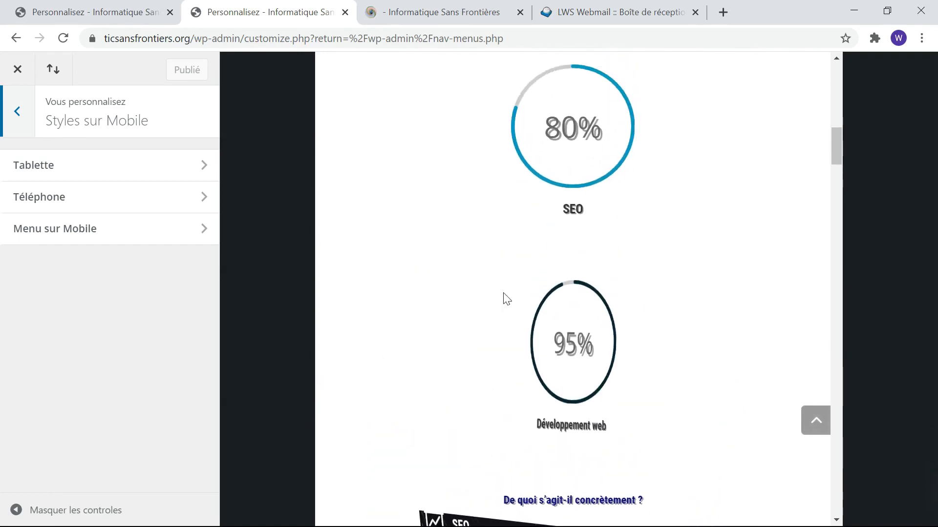
{"action": "scroll", "coordinate": [506, 298], "scroll_direction": "up", "scroll_amount": 10}
{"action": "scroll", "coordinate": [507, 298], "scroll_direction": "down", "scroll_amount": 5}
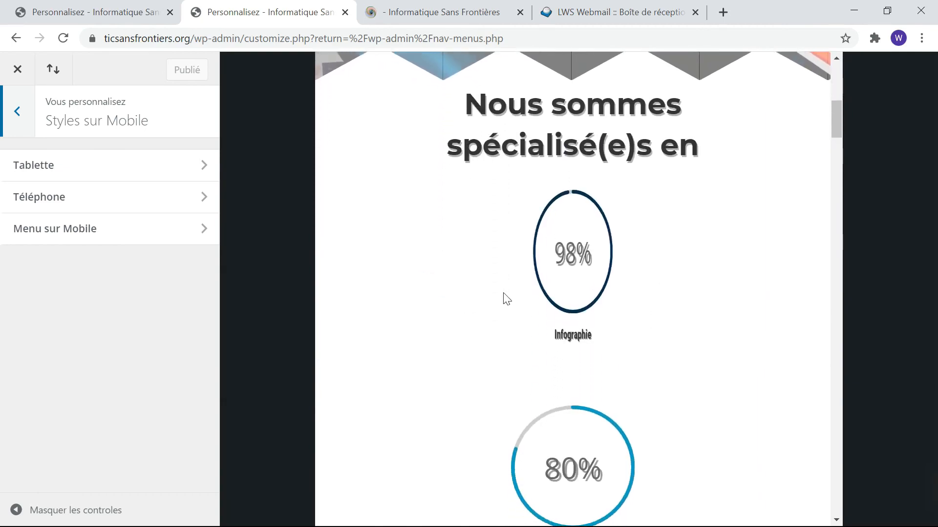
{"action": "scroll", "coordinate": [506, 298], "scroll_direction": "down", "scroll_amount": 4}
{"action": "scroll", "coordinate": [507, 299], "scroll_direction": "up", "scroll_amount": 4}
{"action": "scroll", "coordinate": [507, 298], "scroll_direction": "down", "scroll_amount": 2}
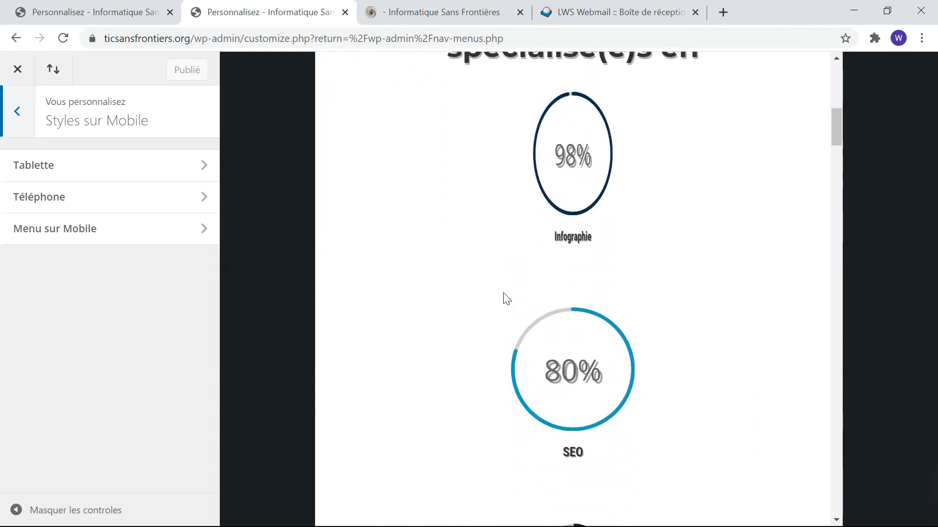
{"action": "scroll", "coordinate": [506, 299], "scroll_direction": "up", "scroll_amount": 11}
{"action": "scroll", "coordinate": [506, 299], "scroll_direction": "down", "scroll_amount": 7}
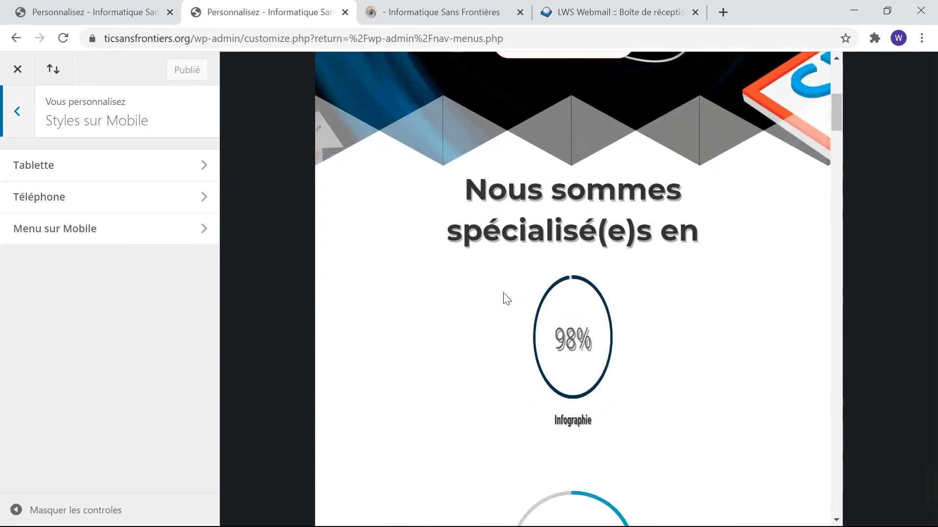
{"action": "scroll", "coordinate": [507, 299], "scroll_direction": "up", "scroll_amount": 2}
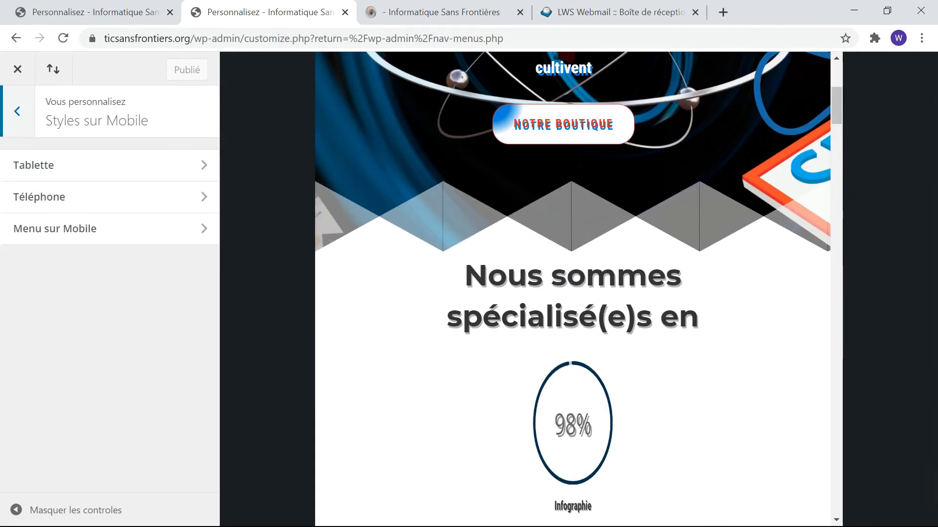
Open the Téléphone mobile styles and examine the top of the homepage in the phone preview
{"action": "left_click", "coordinate": [99, 202]}
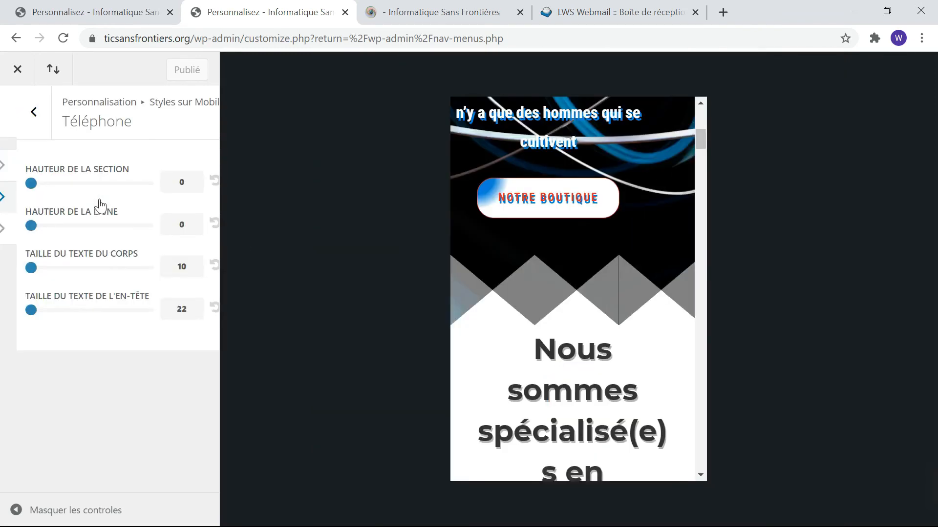
{"action": "scroll", "coordinate": [609, 271], "scroll_direction": "up", "scroll_amount": 10}
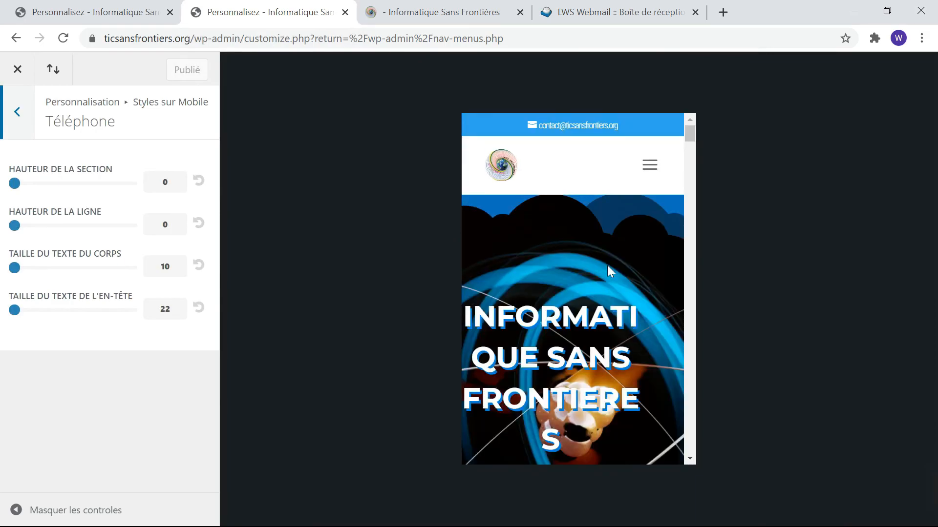
{"action": "scroll", "coordinate": [608, 271], "scroll_direction": "down", "scroll_amount": 3}
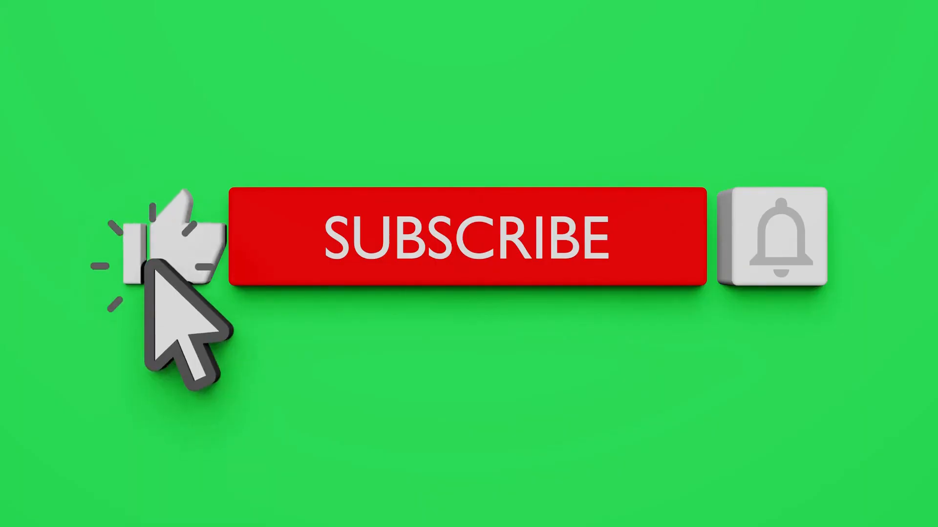